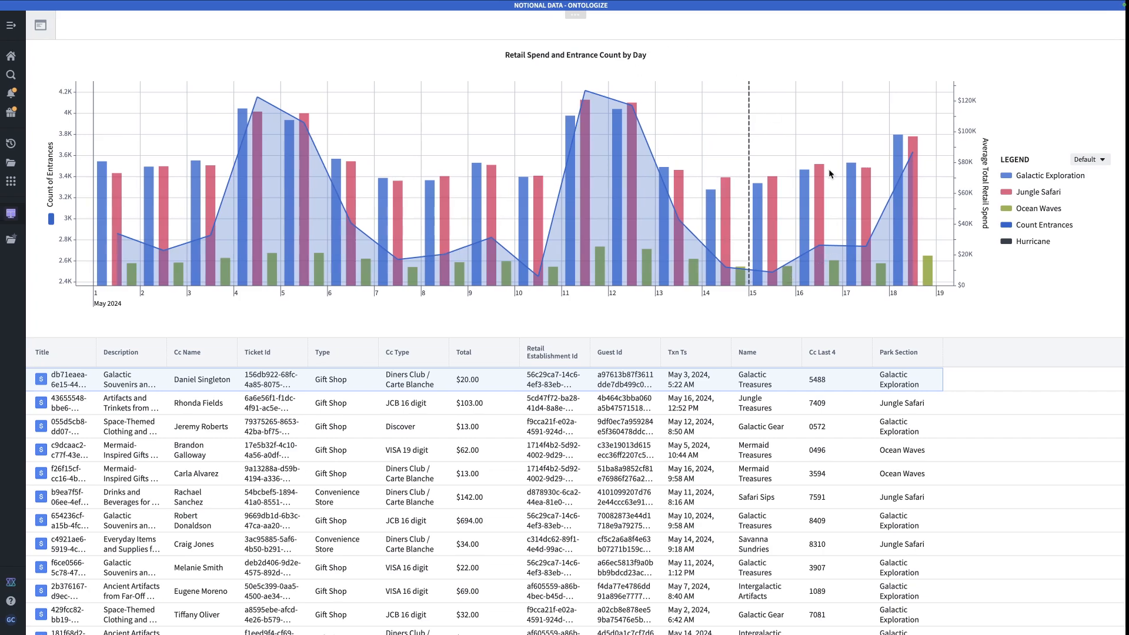
Examine daily retail spend and entrance counts around May 15, filtering the transactions table to the May 14 to 16 bars
{"action": "left_click", "coordinate": [762, 281]}
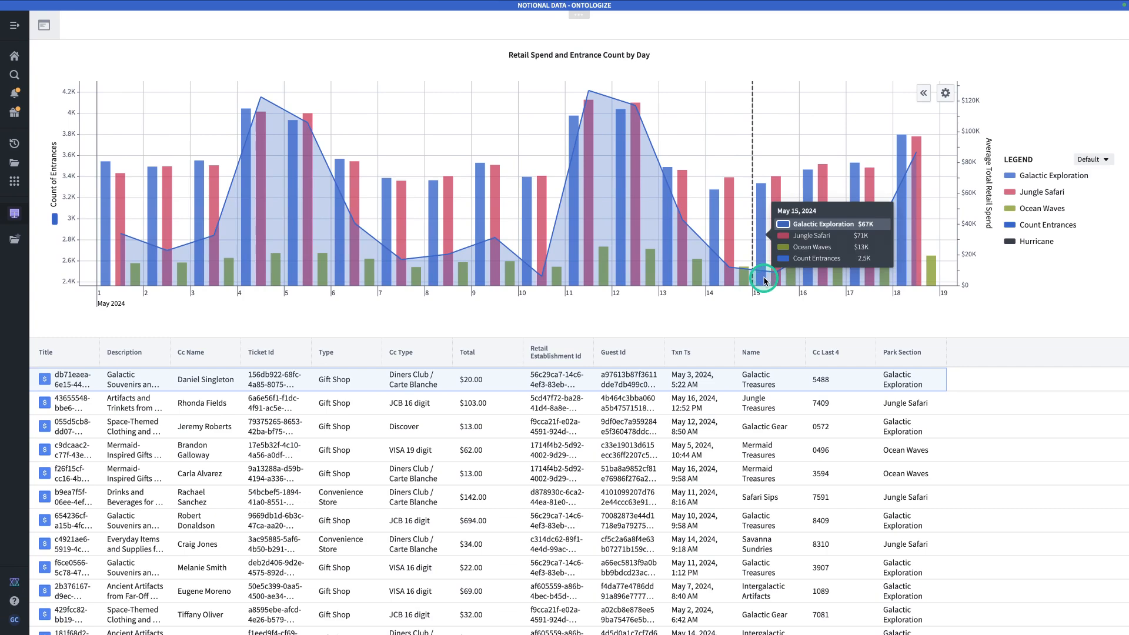
{"action": "mouse_move", "coordinate": [765, 281]}
{"action": "left_mouse_down"}
{"action": "mouse_move", "coordinate": [745, 245]}
{"action": "mouse_move", "coordinate": [739, 93]}
{"action": "mouse_move", "coordinate": [745, 205]}
{"action": "left_mouse_up"}
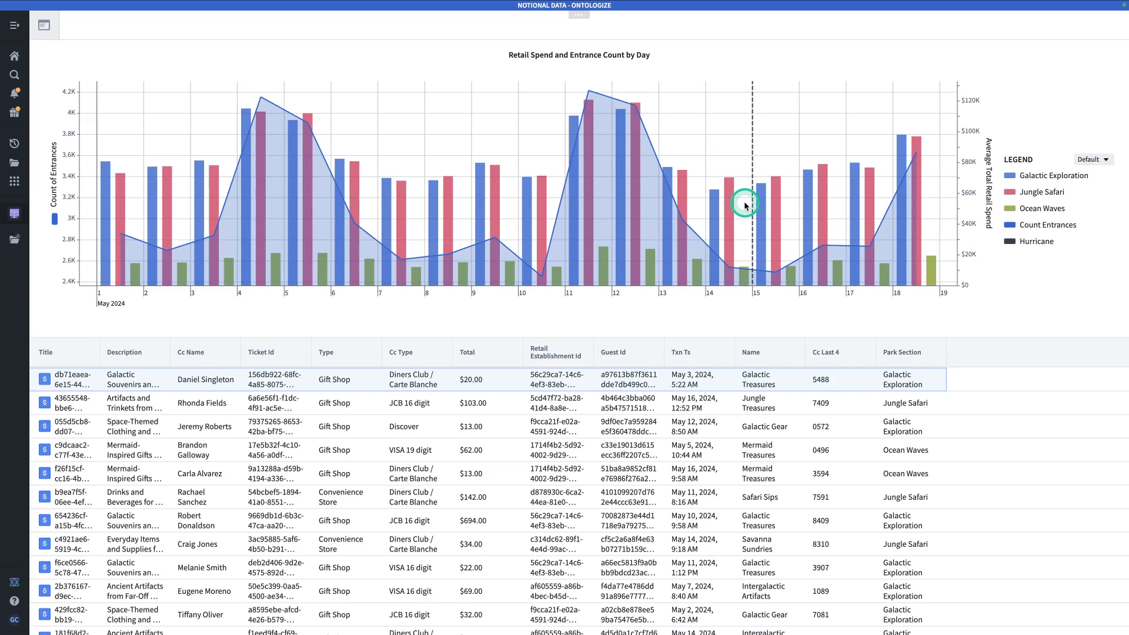
{"action": "mouse_move", "coordinate": [745, 205]}
{"action": "left_mouse_down"}
{"action": "mouse_move", "coordinate": [709, 195]}
{"action": "mouse_move", "coordinate": [546, 220]}
{"action": "left_mouse_up"}
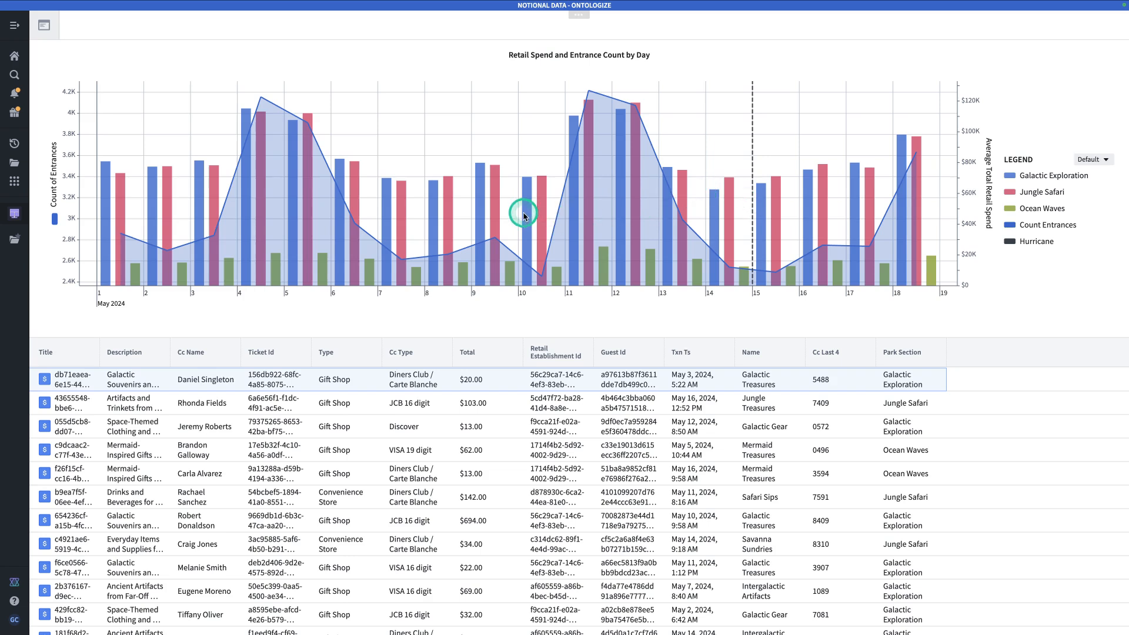
{"action": "mouse_move", "coordinate": [528, 215]}
{"action": "left_mouse_down"}
{"action": "mouse_move", "coordinate": [771, 219]}
{"action": "mouse_move", "coordinate": [735, 233]}
{"action": "left_mouse_up"}
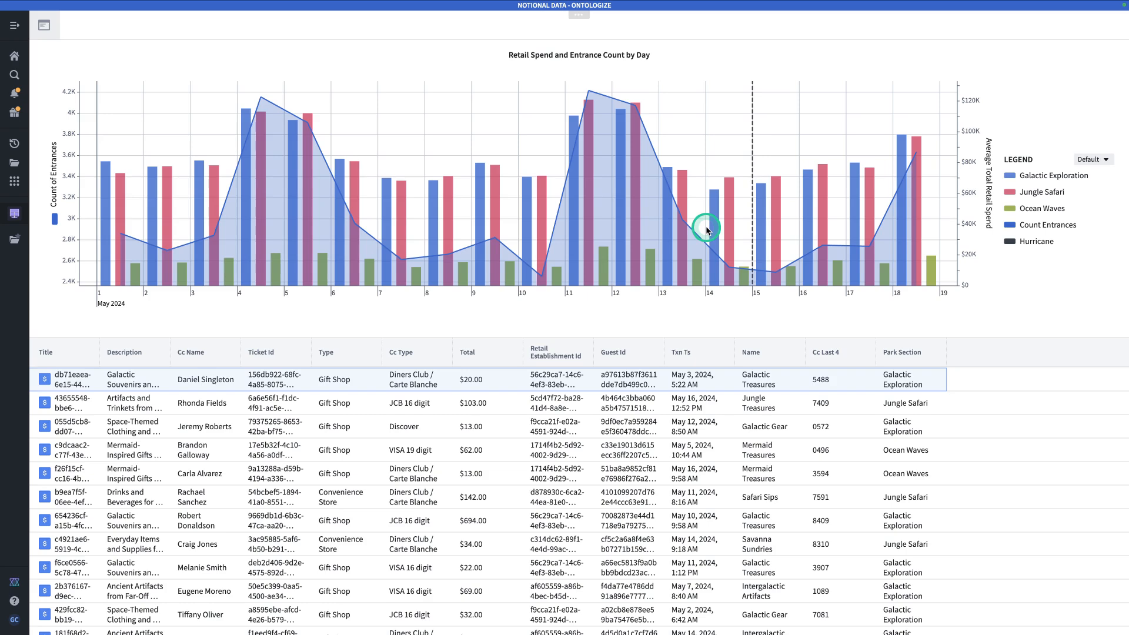
{"action": "left_click_drag", "start_coordinate": [706, 232], "coordinate": [798, 197]}
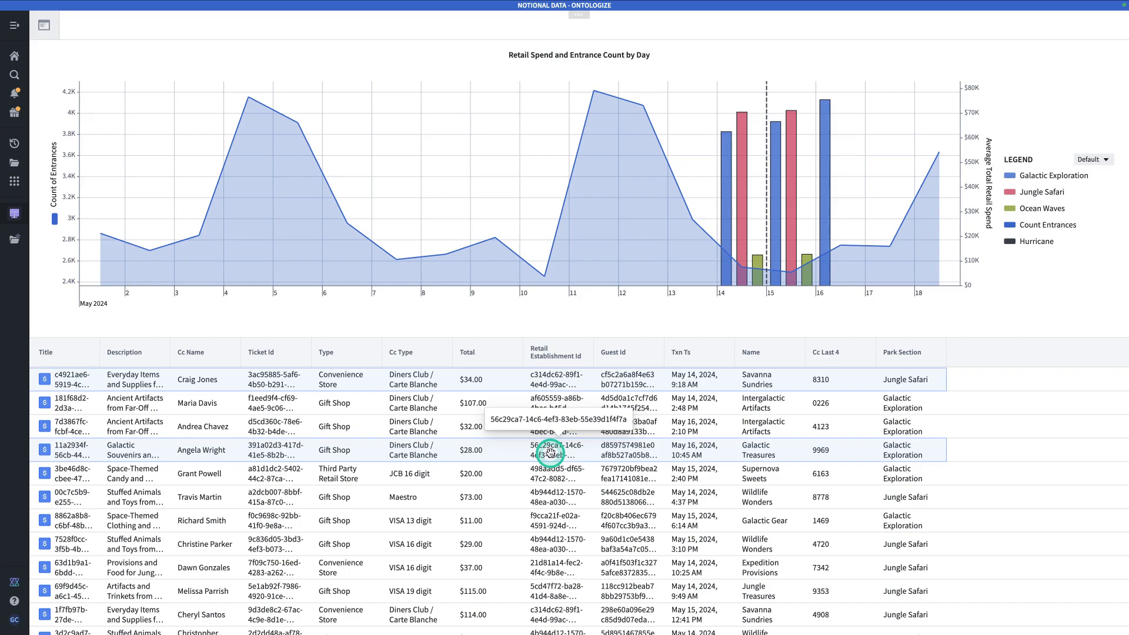
Search the enterprise for "workshop" and open the Workshop platform app
{"action": "key", "text": "super+j"}
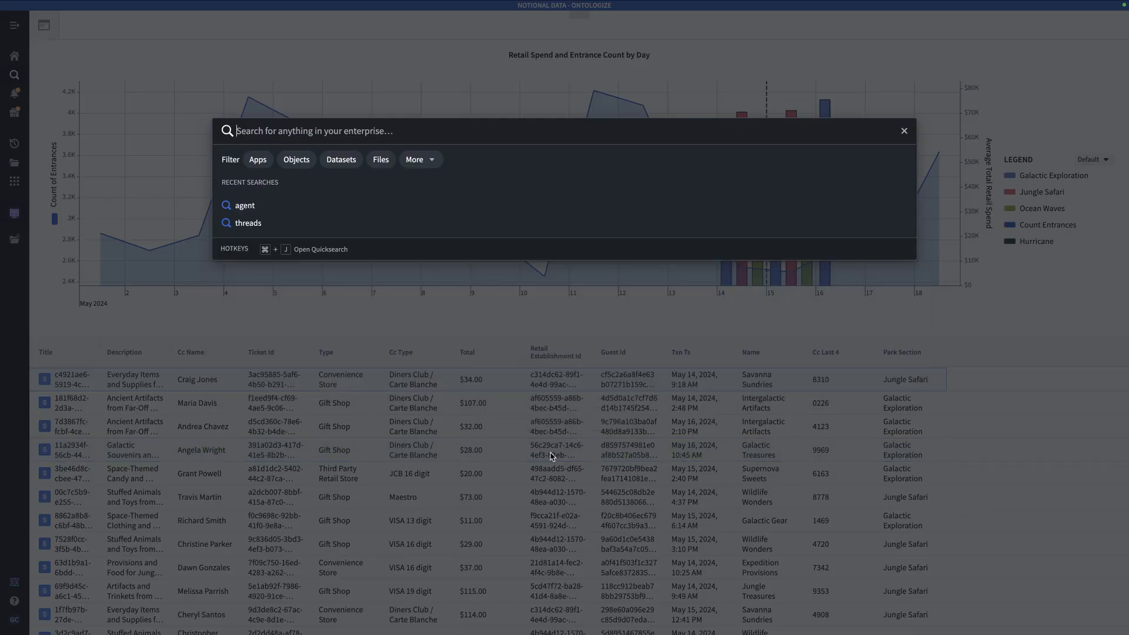
{"action": "type", "text": "workshop"}
{"action": "left_click", "coordinate": [525, 322]}
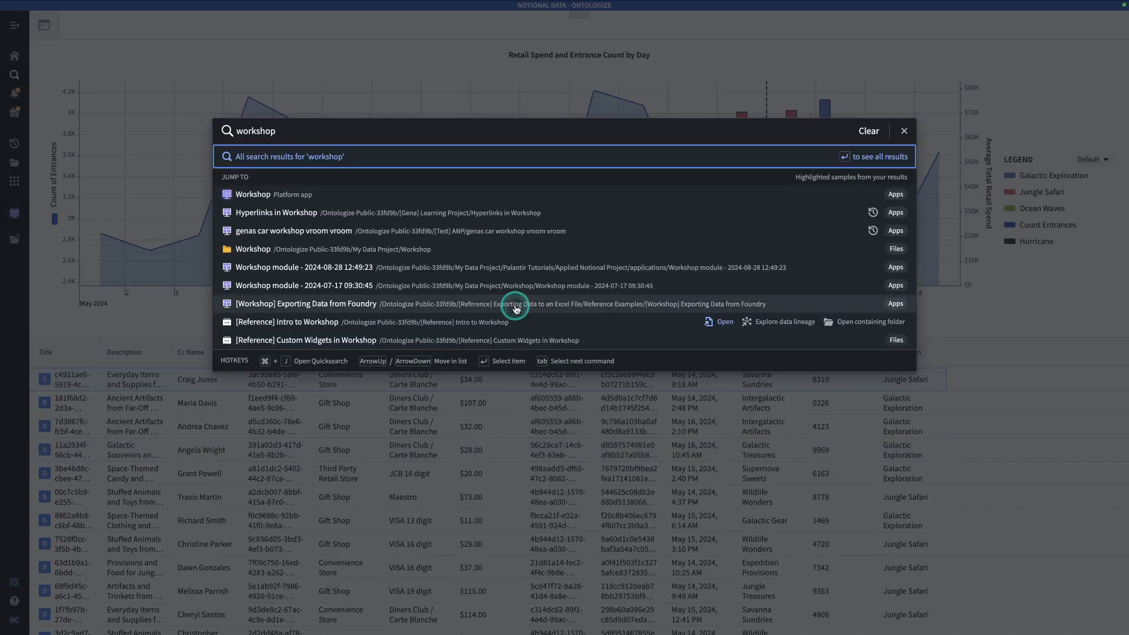
{"action": "right_click", "coordinate": [398, 194]}
{"action": "left_click", "coordinate": [412, 201]}
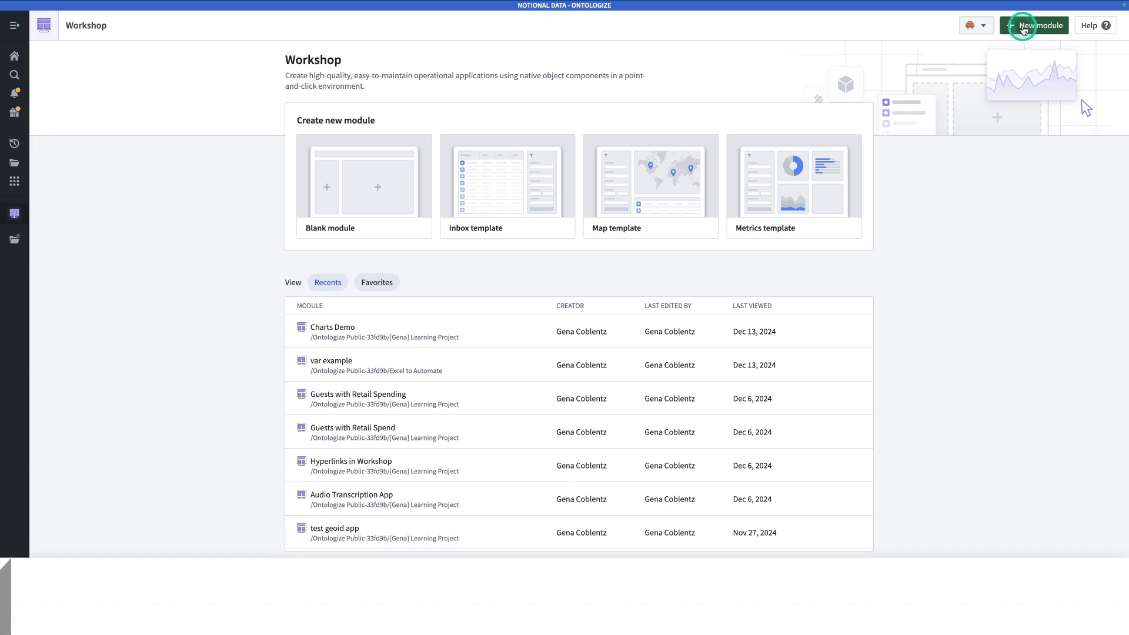
Create a new Workshop module and save it in the Learning Project as "Intro to Workshop Charts"
{"action": "left_click", "coordinate": [1021, 26]}
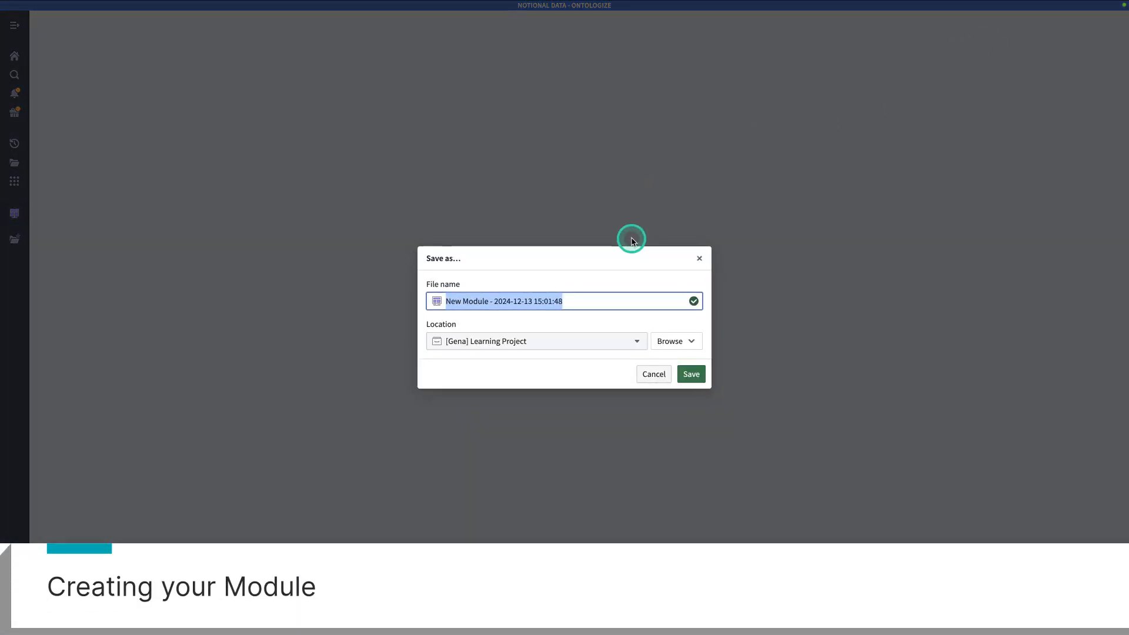
{"action": "type", "text": "Intro to Works"}
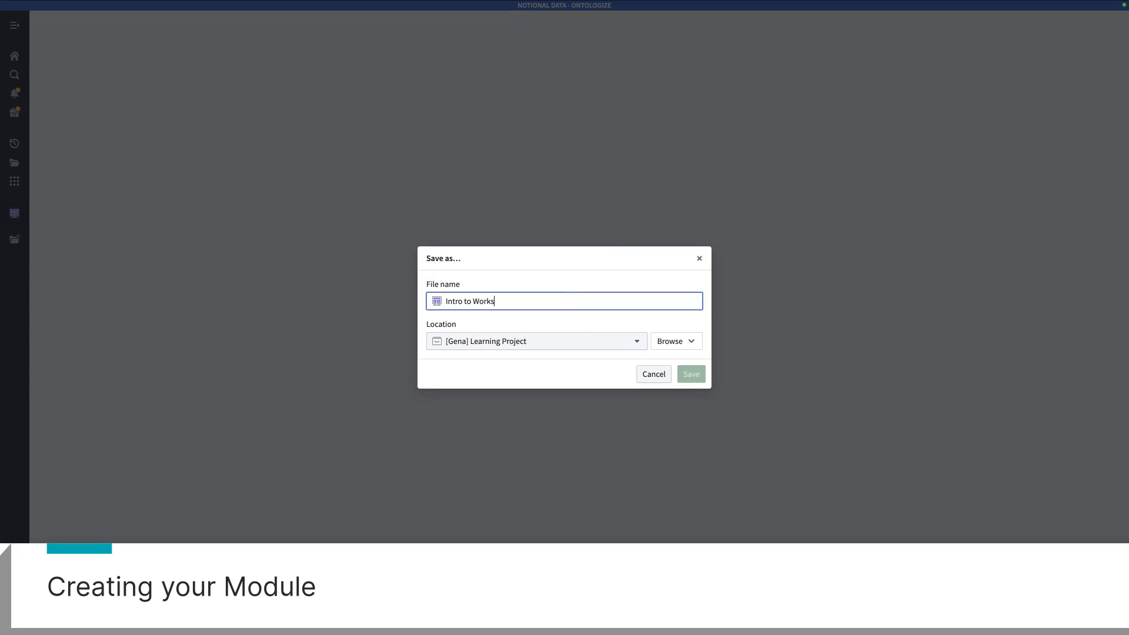
{"action": "type", "text": "hop Charts"}
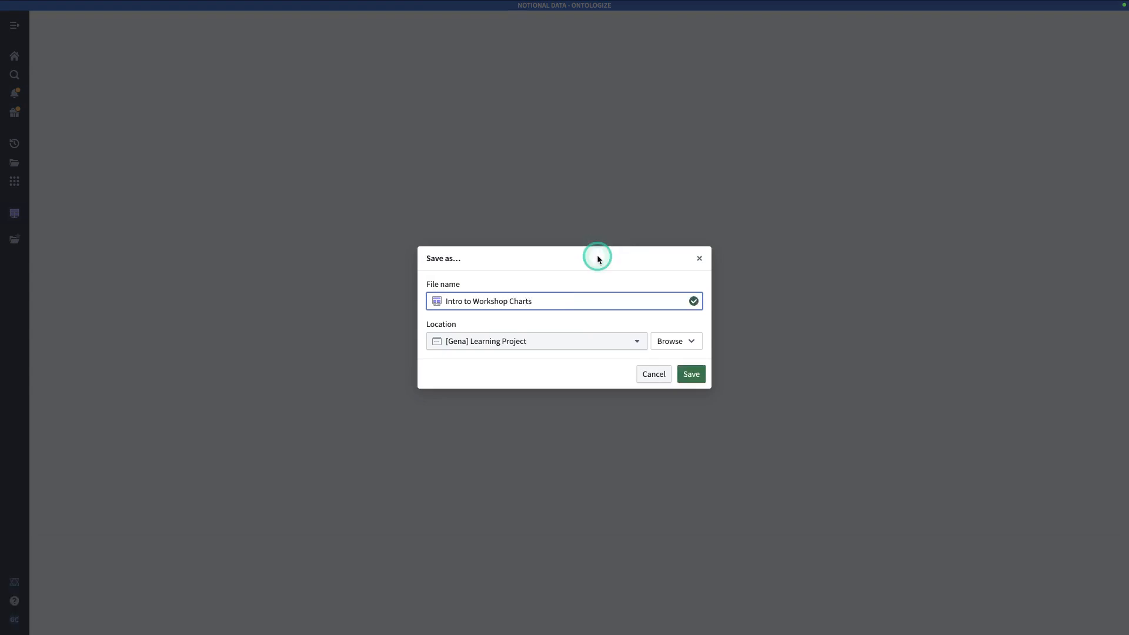
{"action": "left_click", "coordinate": [692, 375]}
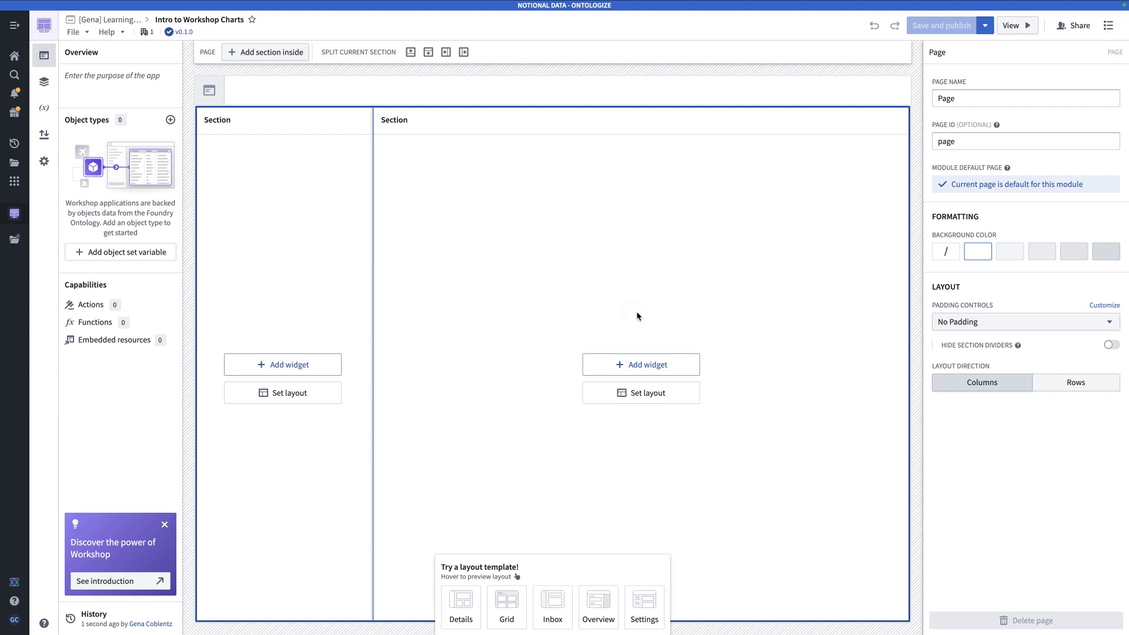
Delete the narrow 300 px section from the page and turn off the remaining section's header
{"action": "left_click_drag", "start_coordinate": [251, 143], "coordinate": [263, 136]}
{"action": "left_click", "coordinate": [264, 125]}
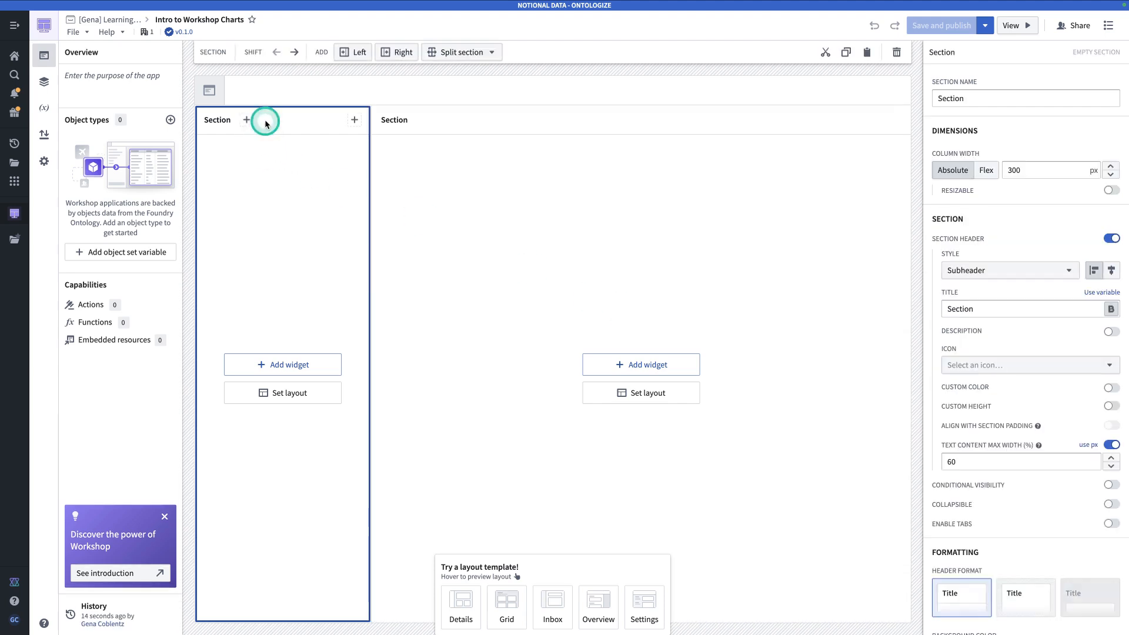
{"action": "left_click", "coordinate": [904, 63]}
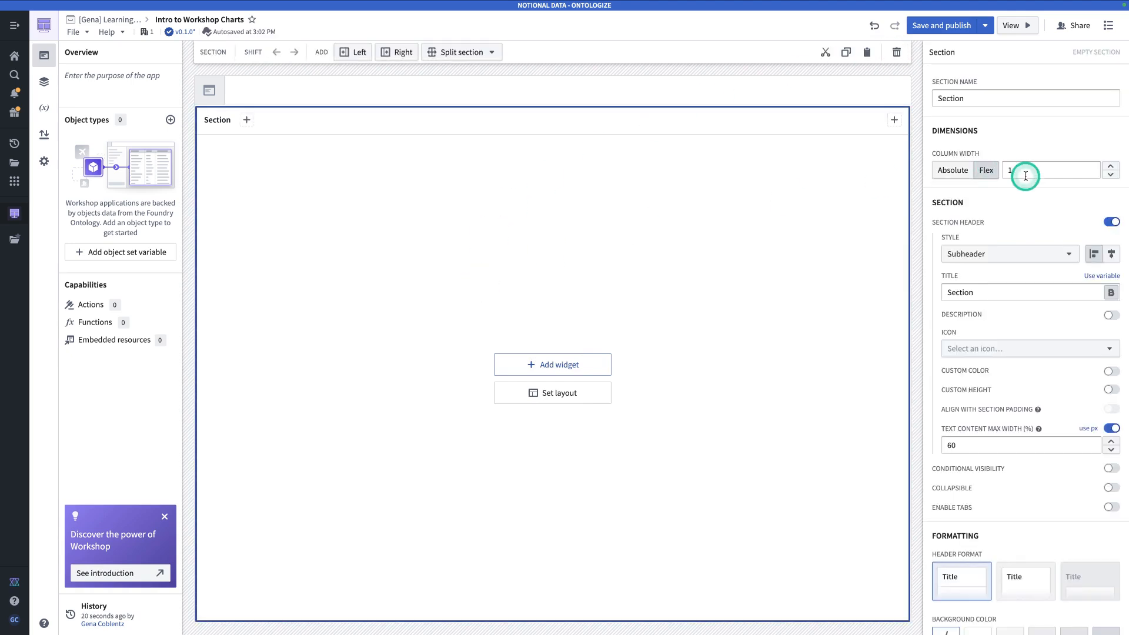
{"action": "left_click", "coordinate": [1111, 221]}
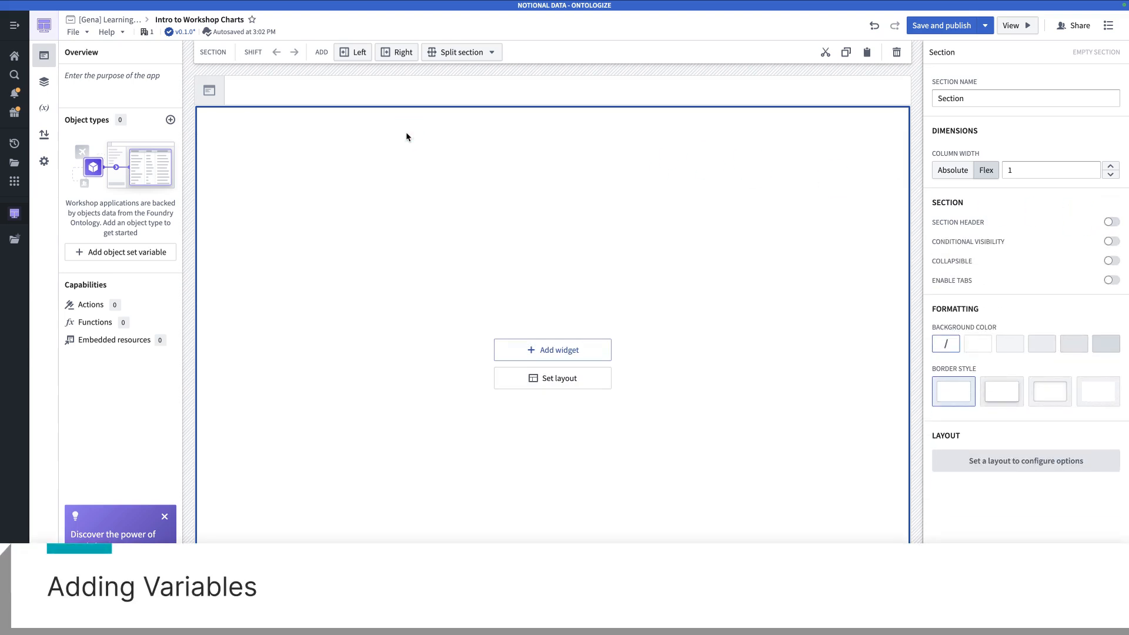
Create an object set definition variable and name it "Park Entrances"
{"action": "left_click", "coordinate": [40, 113]}
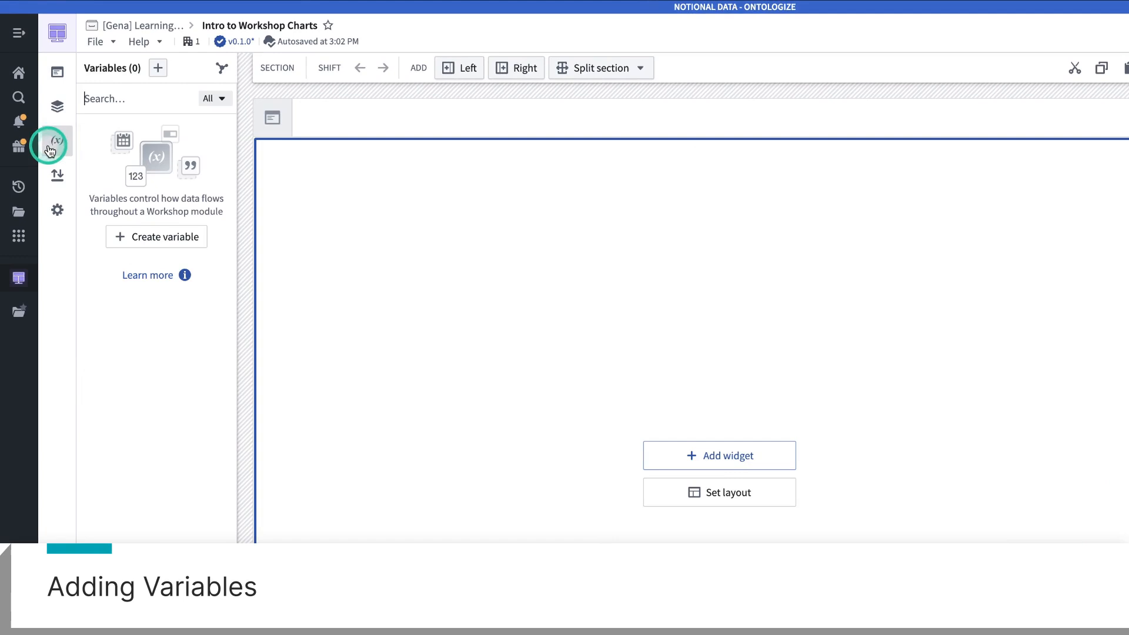
{"action": "left_click", "coordinate": [155, 69]}
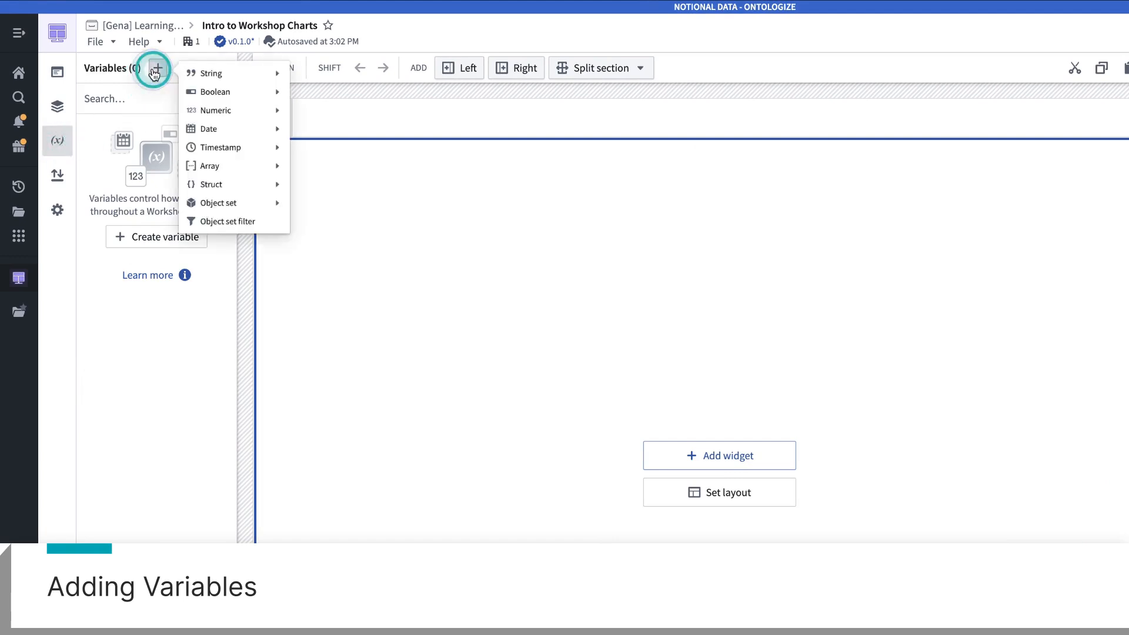
{"action": "mouse_move", "coordinate": [276, 238]}
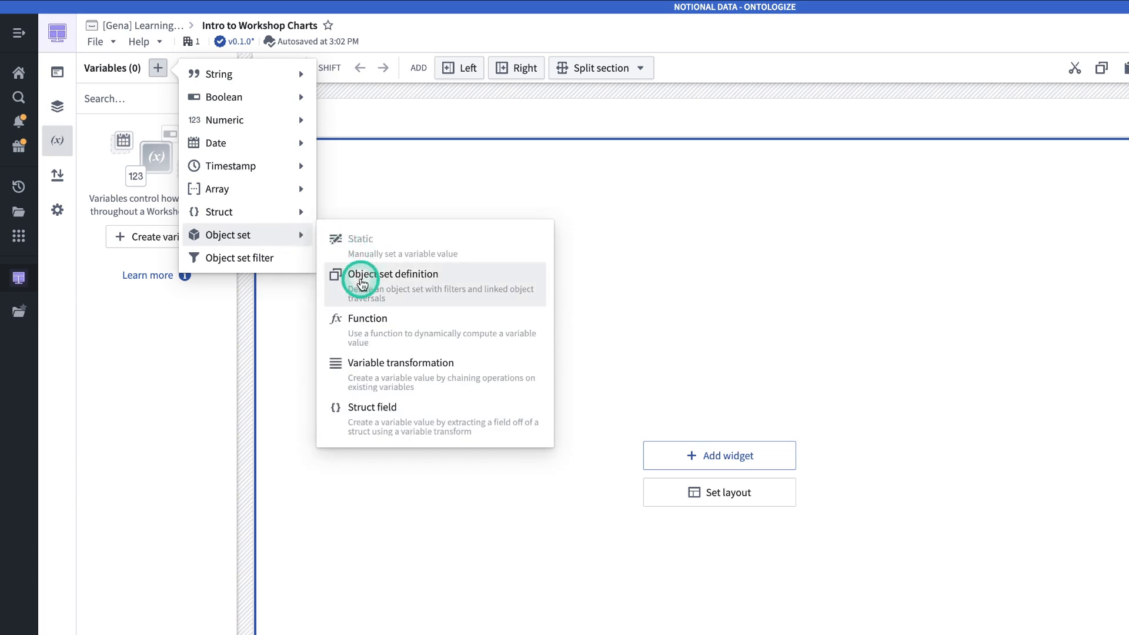
{"action": "left_click", "coordinate": [367, 287]}
{"action": "left_click", "coordinate": [290, 110]}
{"action": "type", "text": "Pa"}
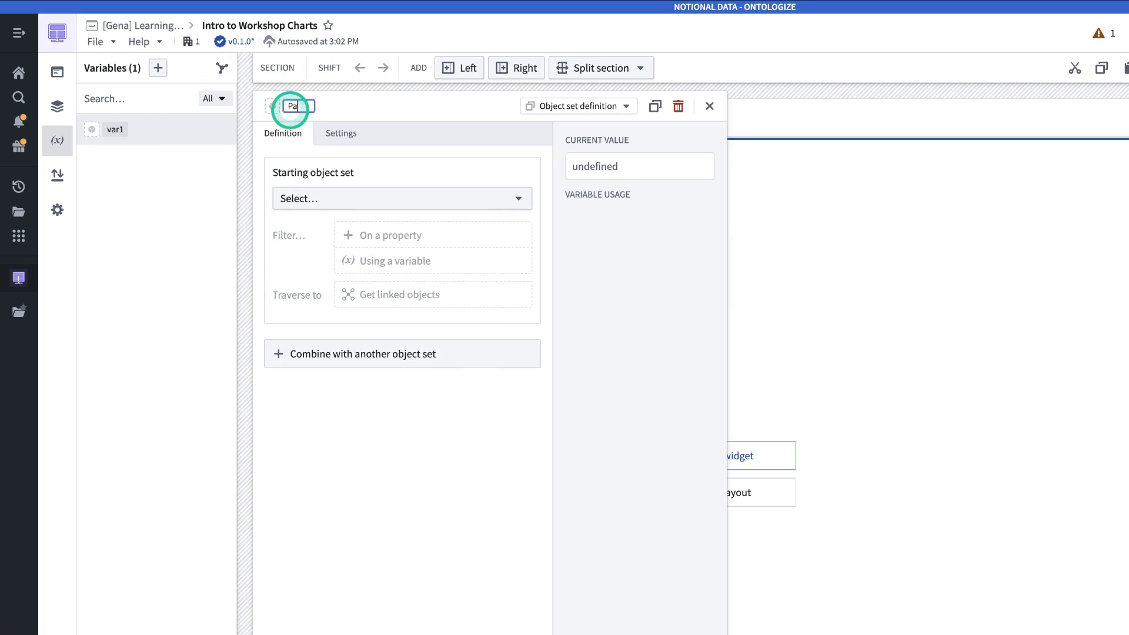
{"action": "type", "text": "rk Entrance"}
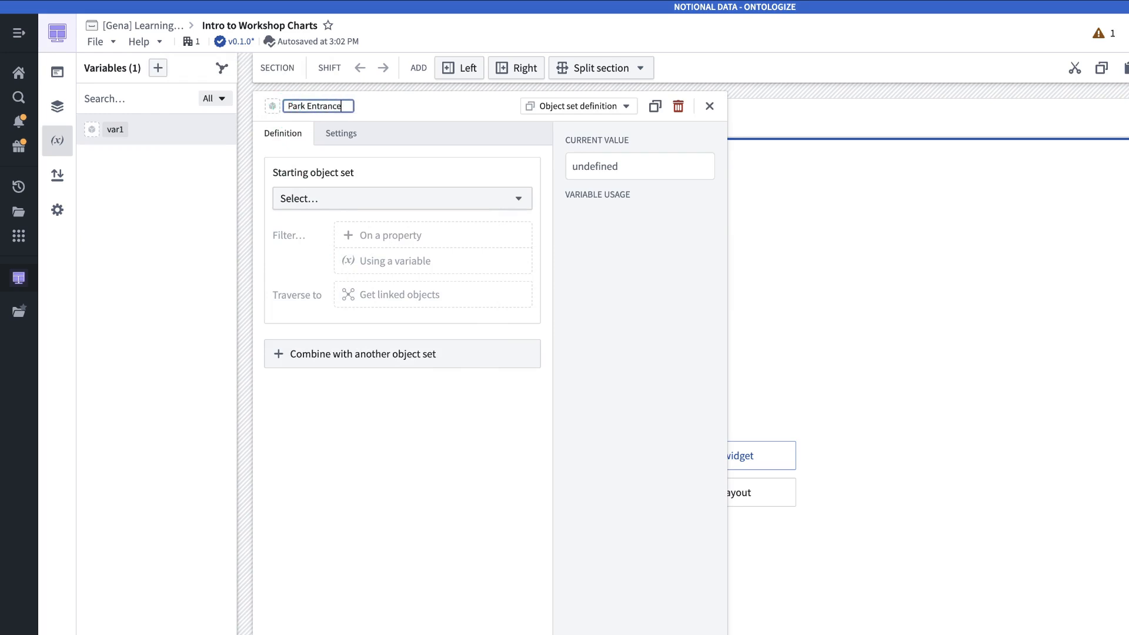
{"action": "type", "text": "s"}
{"action": "key", "text": "Return"}
Set the Park Entrances variable's starting object set to the Entrance object type
{"action": "left_click", "coordinate": [348, 191]}
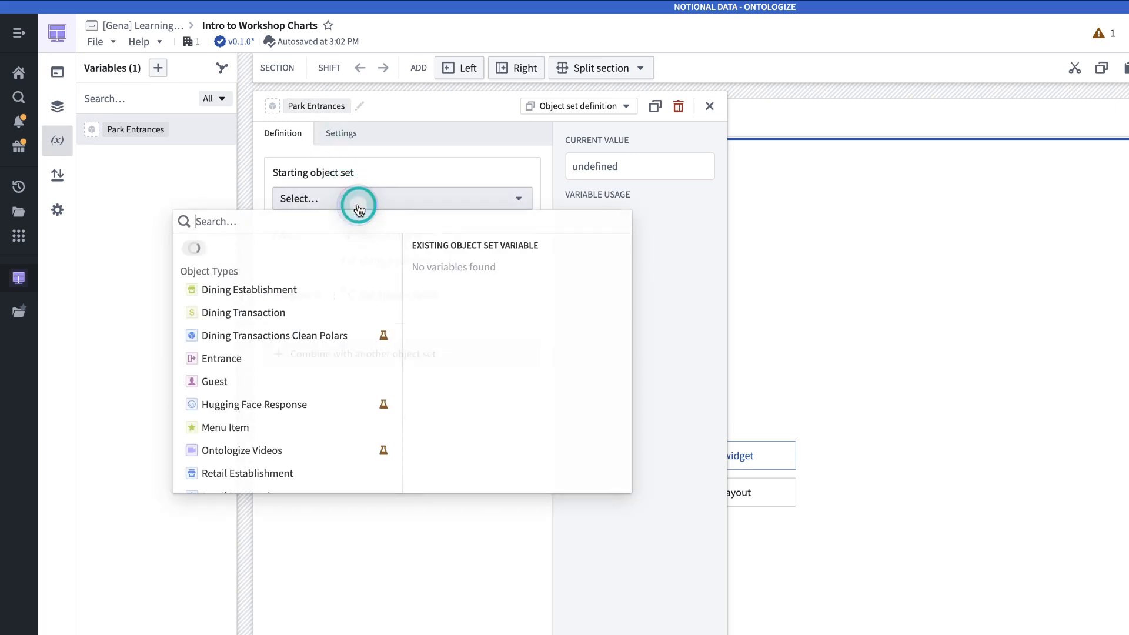
{"action": "type", "text": "entrances"}
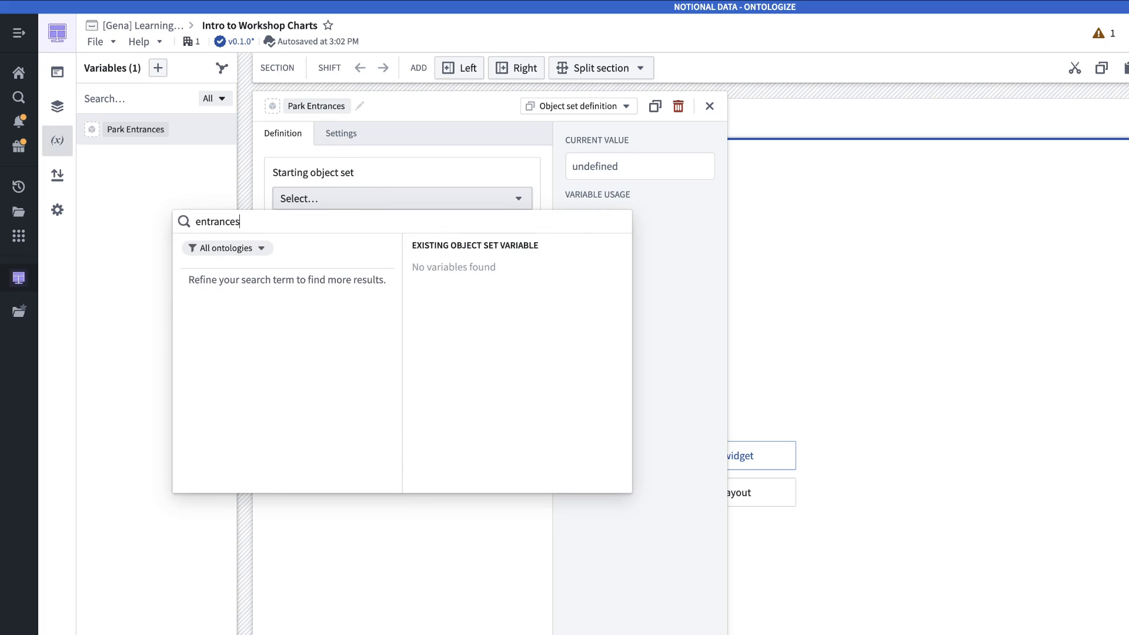
{"action": "key", "text": "BackSpace"}
{"action": "left_click", "coordinate": [330, 289]}
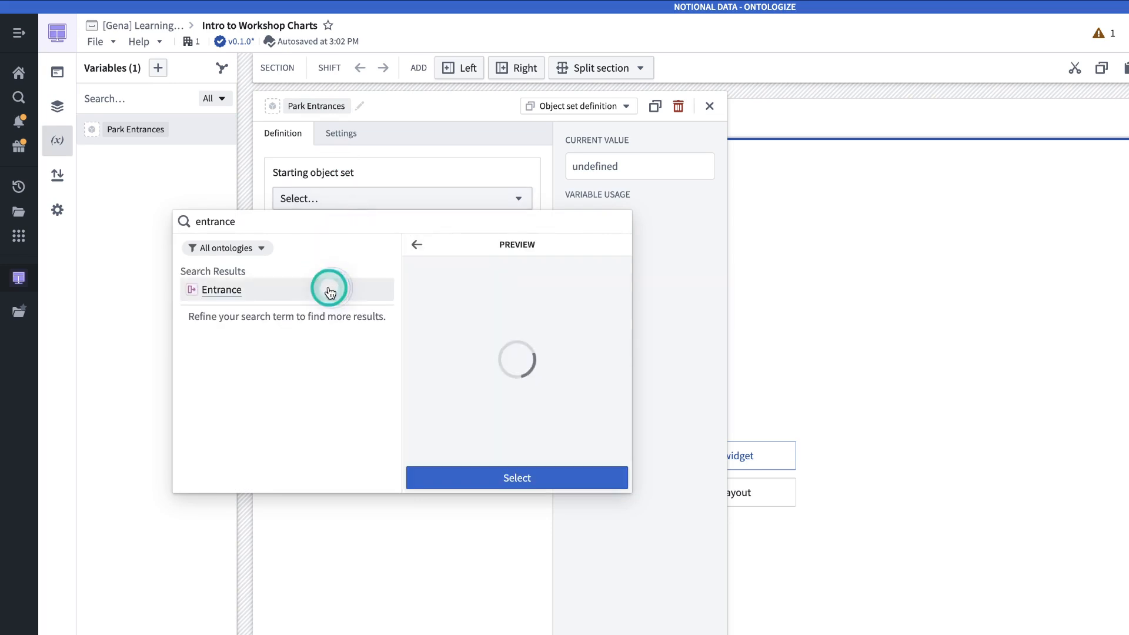
{"action": "left_click", "coordinate": [539, 478]}
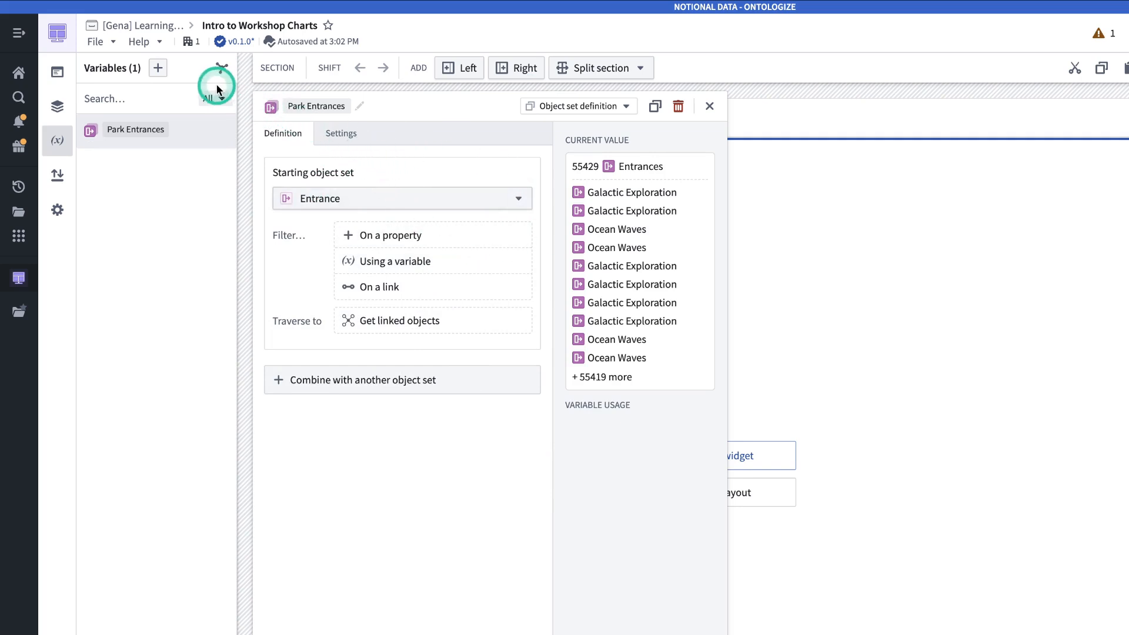
Create a second object set definition variable and name it "Retail Transactions"
{"action": "left_click", "coordinate": [158, 68]}
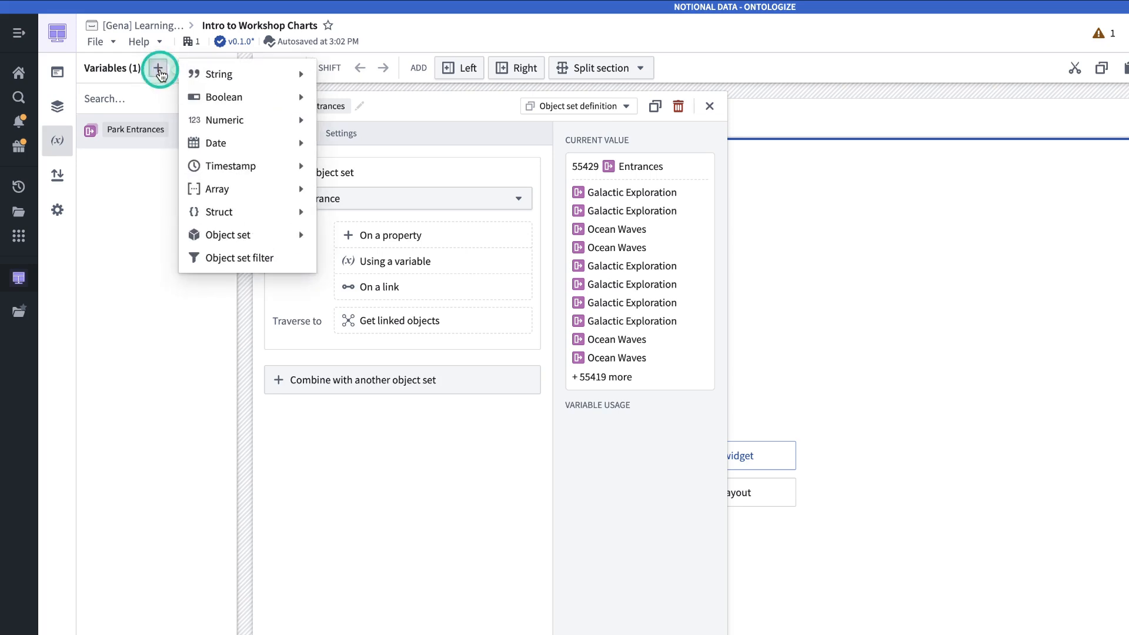
{"action": "mouse_move", "coordinate": [275, 240]}
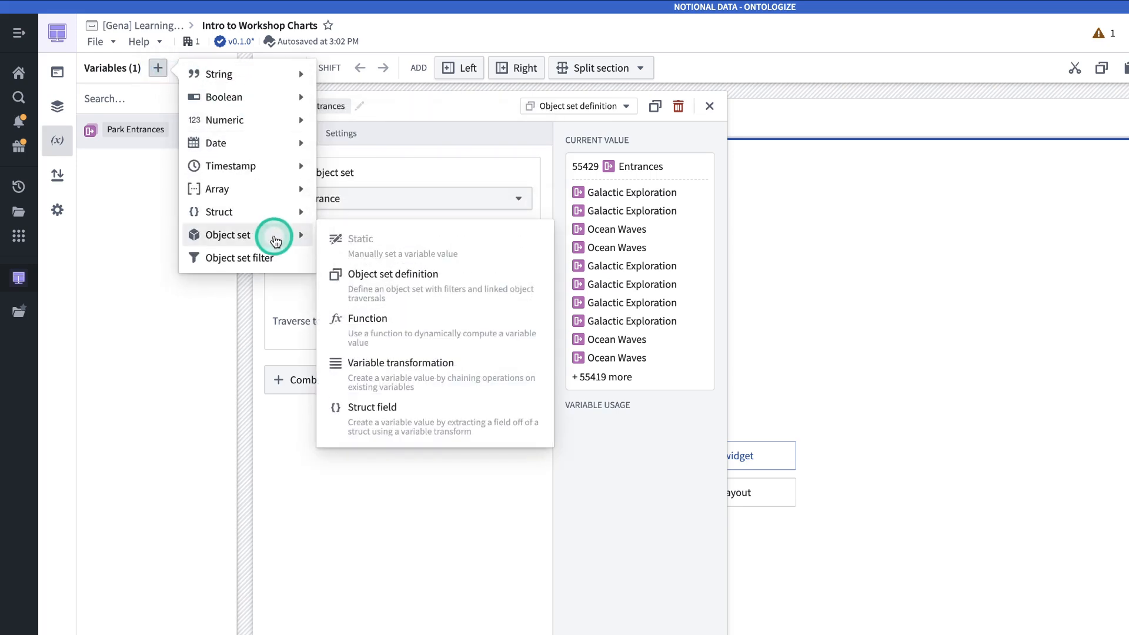
{"action": "left_click", "coordinate": [359, 274]}
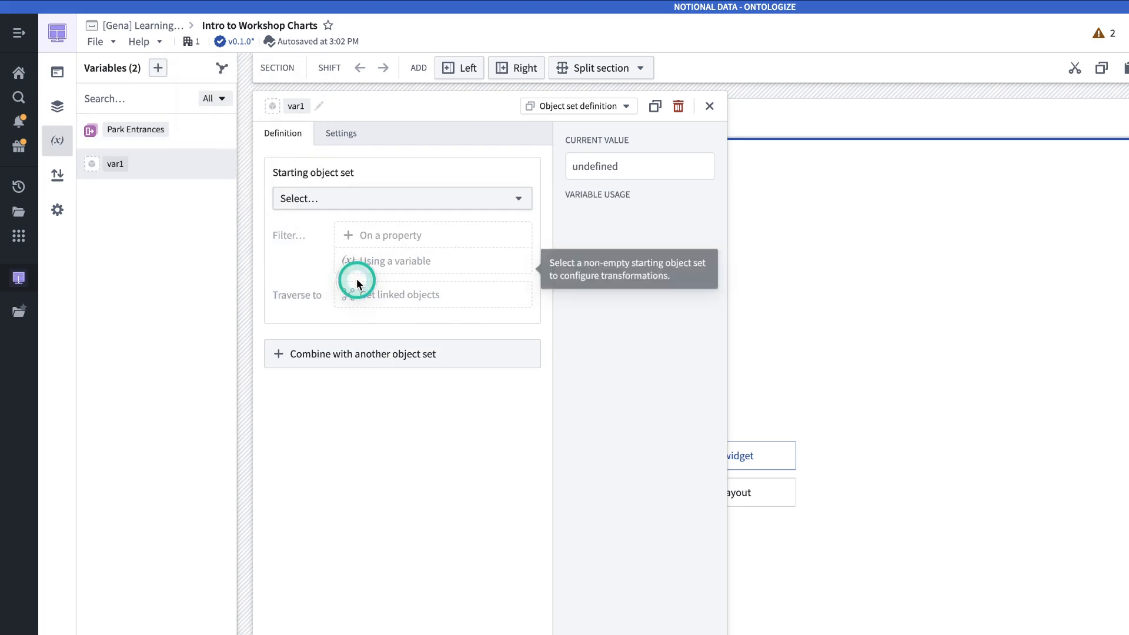
{"action": "left_click", "coordinate": [294, 106]}
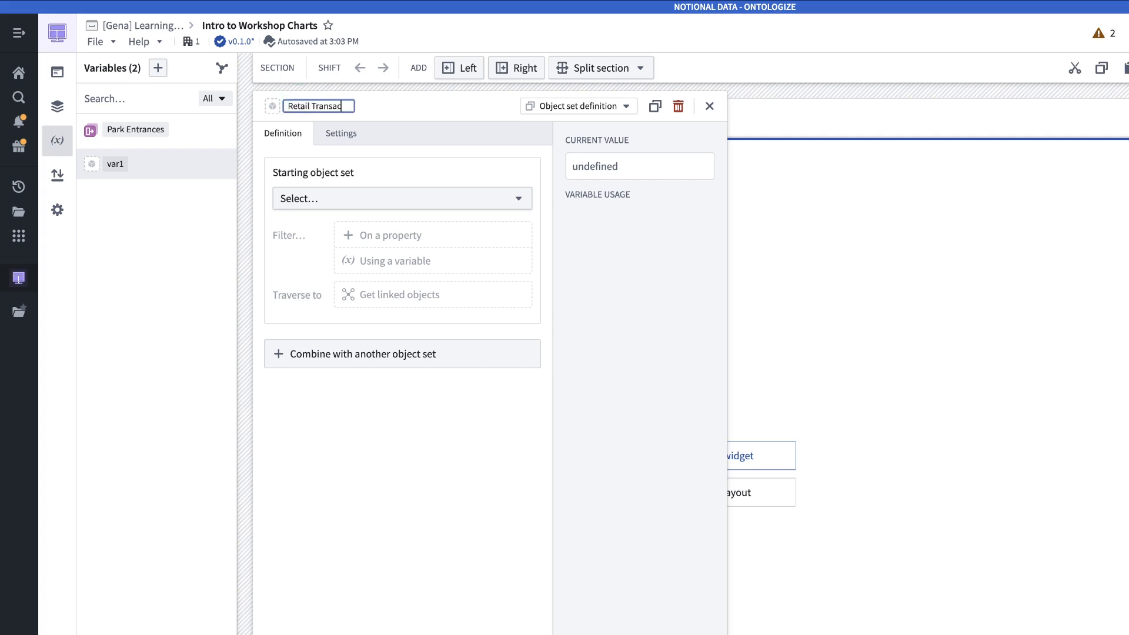
{"action": "type", "text": "Retail Transactions"}
{"action": "key", "text": "Return"}
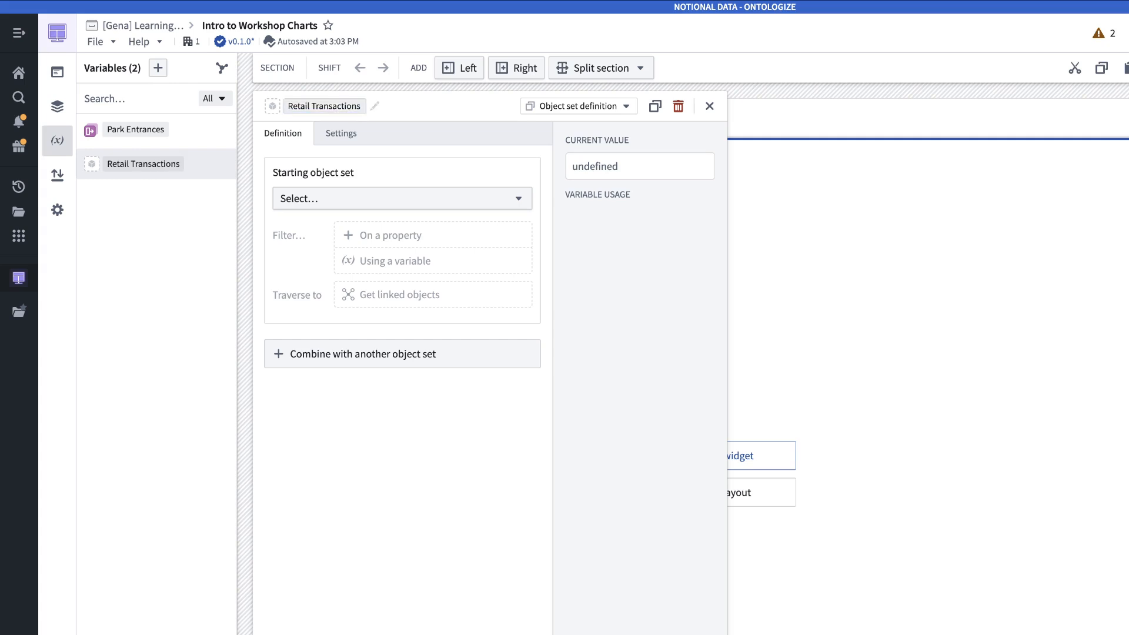
Set the Retail Transactions variable's starting object set to the Retail Transaction object type and close the variable editor
{"action": "left_click", "coordinate": [364, 194]}
{"action": "type", "text": "retail transaction"}
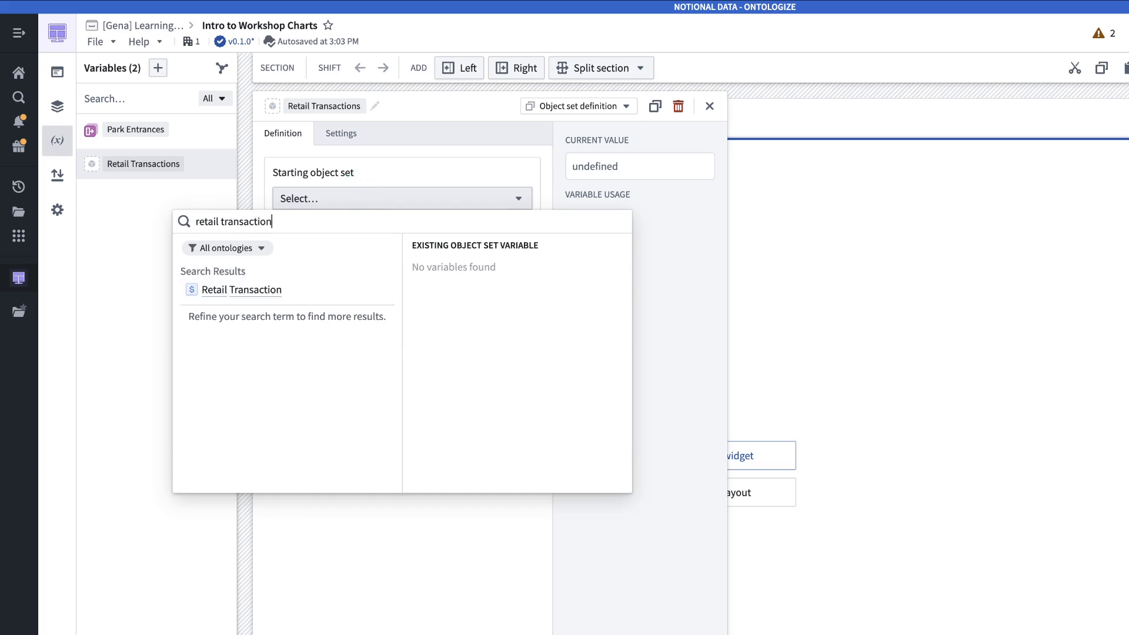
{"action": "left_click", "coordinate": [315, 286]}
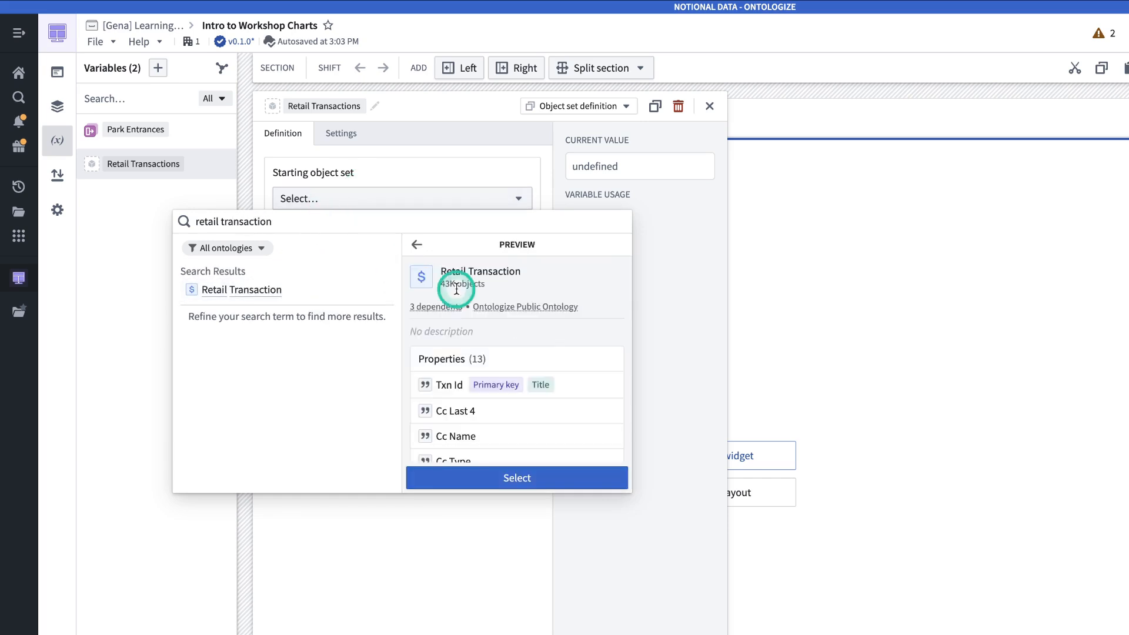
{"action": "left_click", "coordinate": [577, 478]}
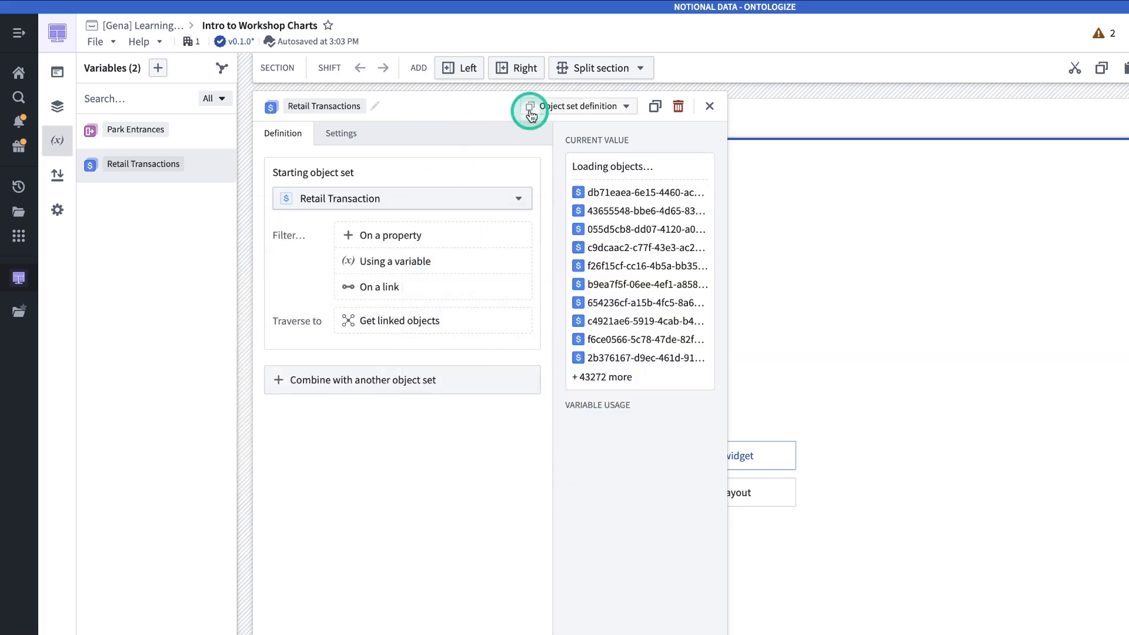
{"action": "left_click", "coordinate": [706, 111]}
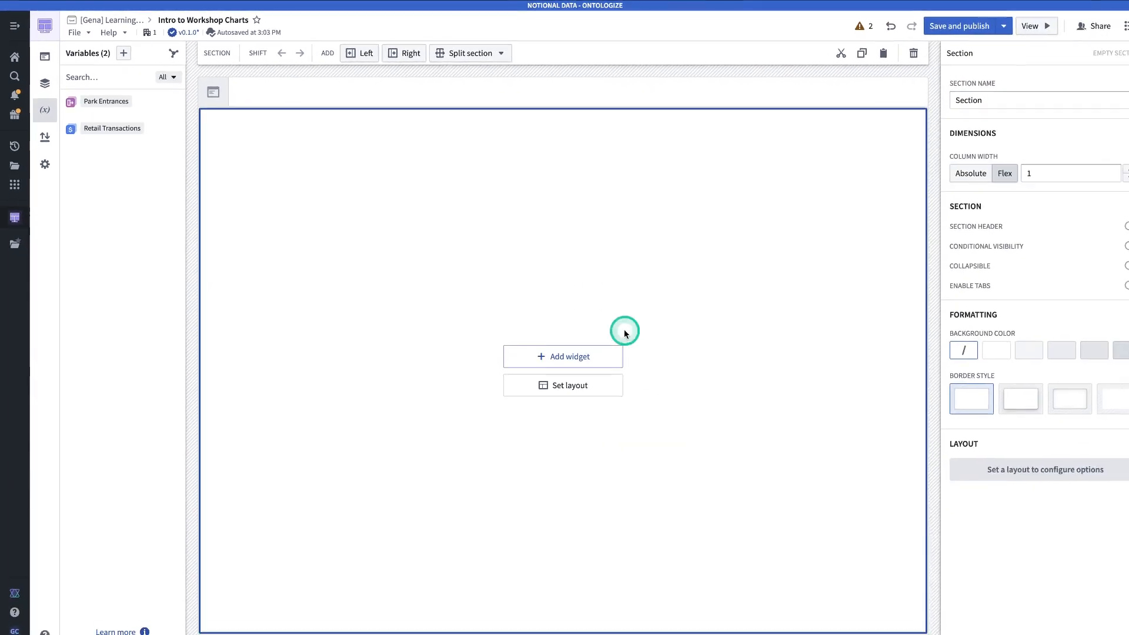
Search the widget library for "chart" and add a Chart: XY widget to the empty section
{"action": "left_click", "coordinate": [558, 345]}
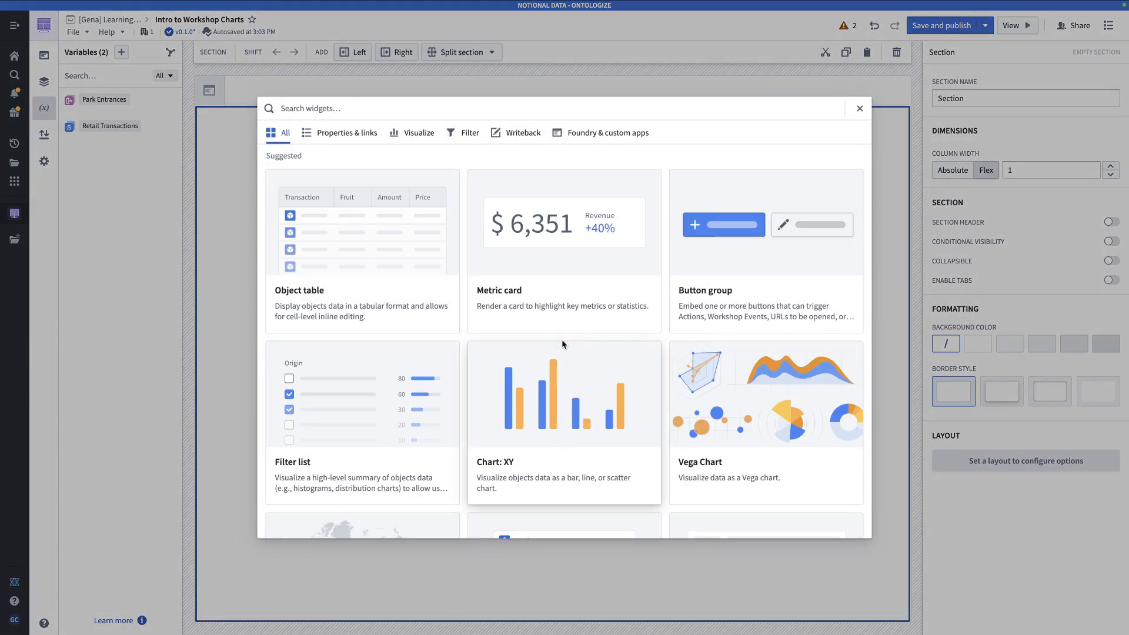
{"action": "type", "text": "chart"}
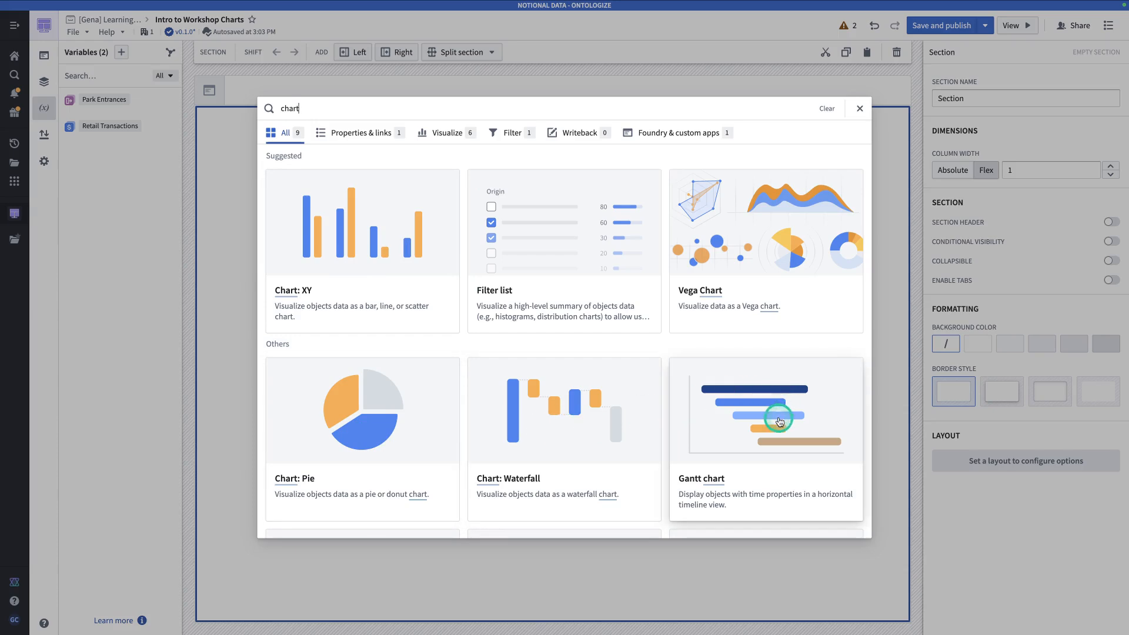
{"action": "scroll", "coordinate": [759, 312], "scroll_direction": "down", "scroll_amount": 3}
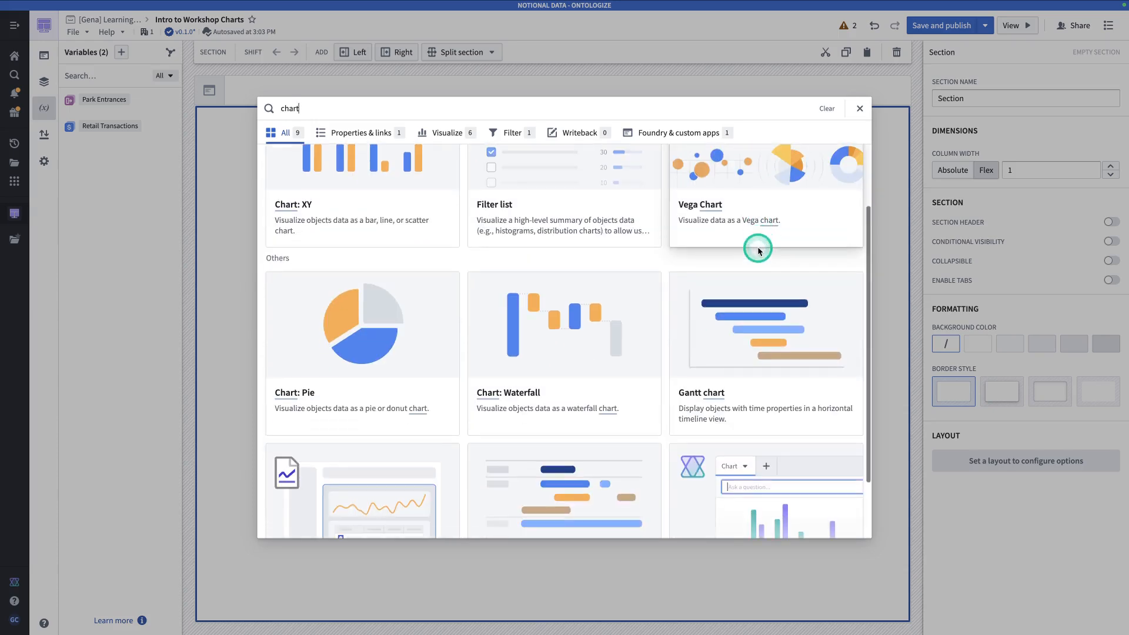
{"action": "scroll", "coordinate": [706, 246], "scroll_direction": "up", "scroll_amount": 2}
{"action": "scroll", "coordinate": [438, 228], "scroll_direction": "down", "scroll_amount": 3}
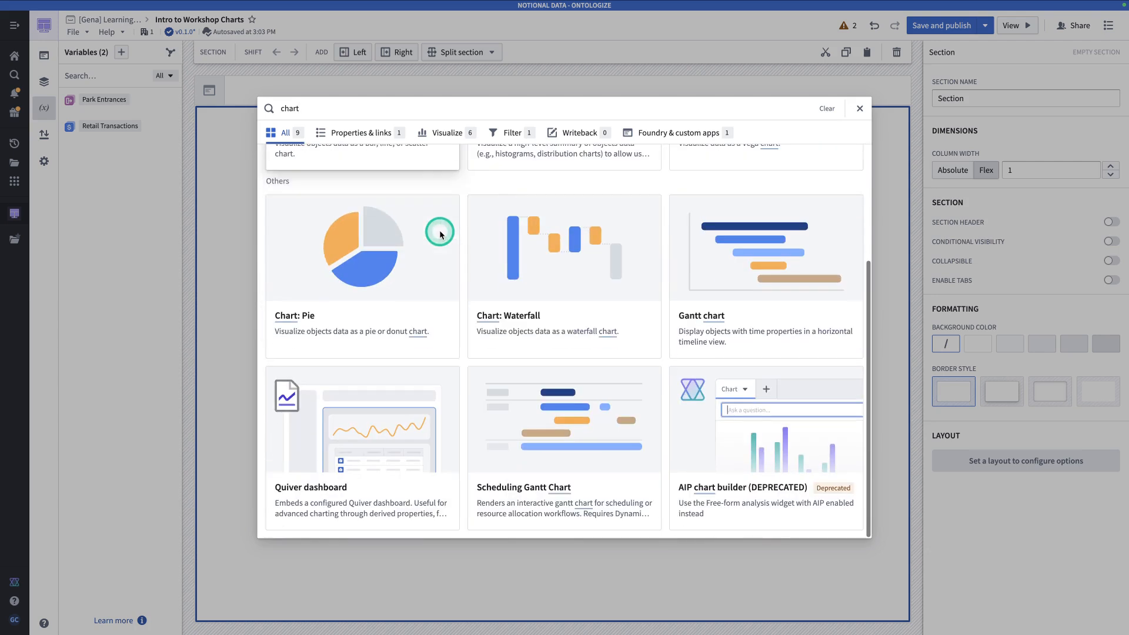
{"action": "scroll", "coordinate": [318, 411], "scroll_direction": "up", "scroll_amount": 4}
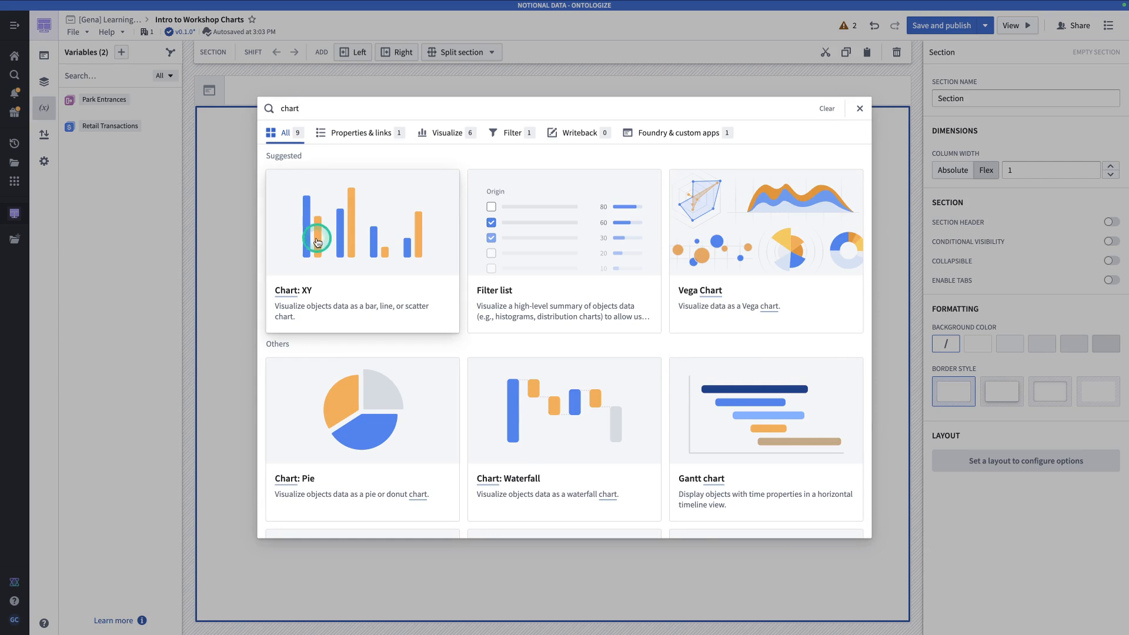
{"action": "left_click", "coordinate": [369, 254]}
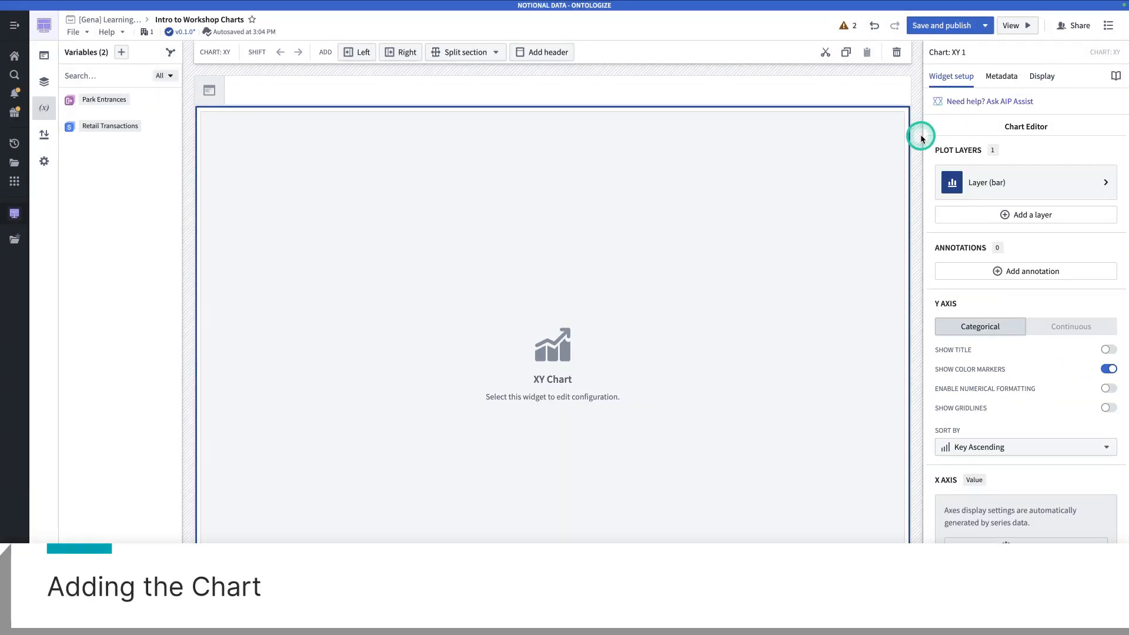
Title the chart's bar layer "Retail Spend" and use the Retail Transactions object set variable as its data input
{"action": "left_click_drag", "start_coordinate": [921, 137], "coordinate": [843, 142]}
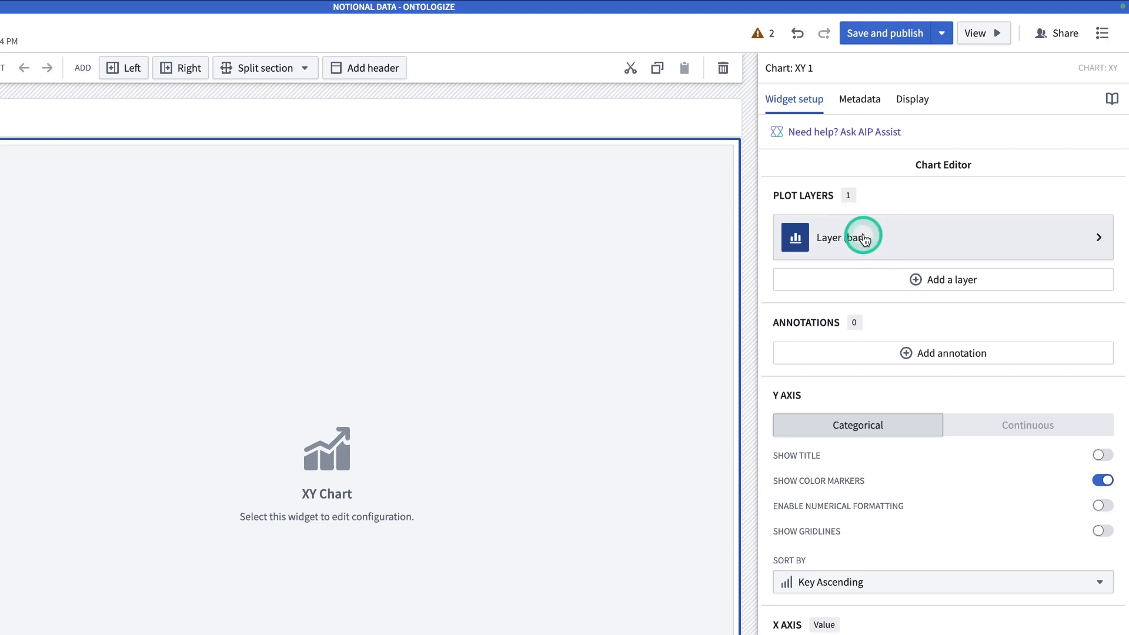
{"action": "left_click", "coordinate": [888, 244]}
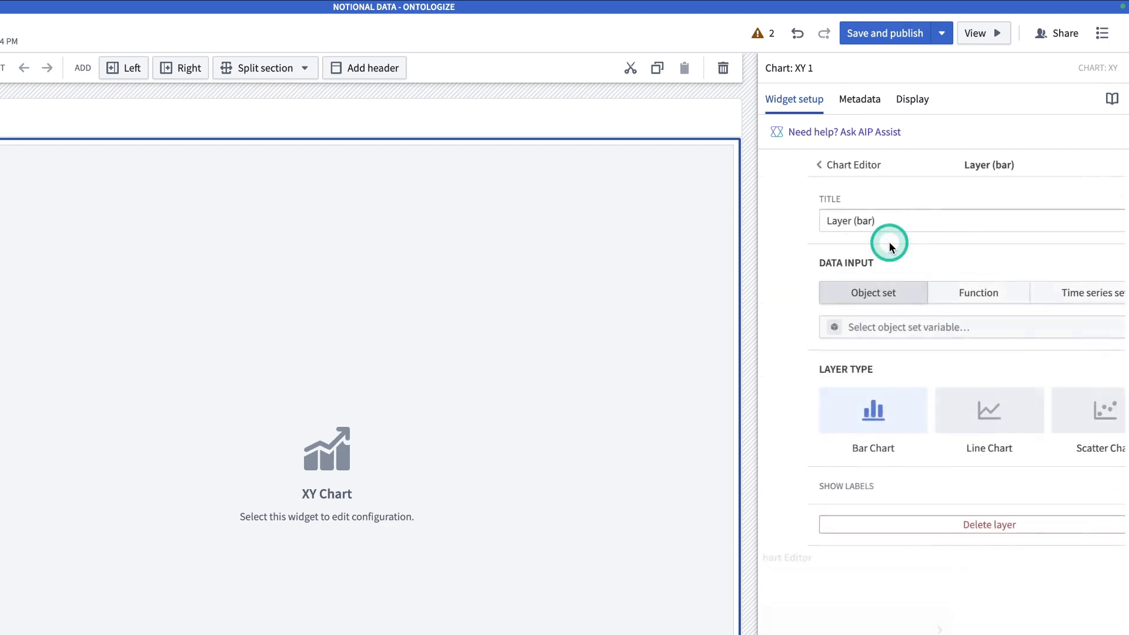
{"action": "left_click", "coordinate": [887, 224]}
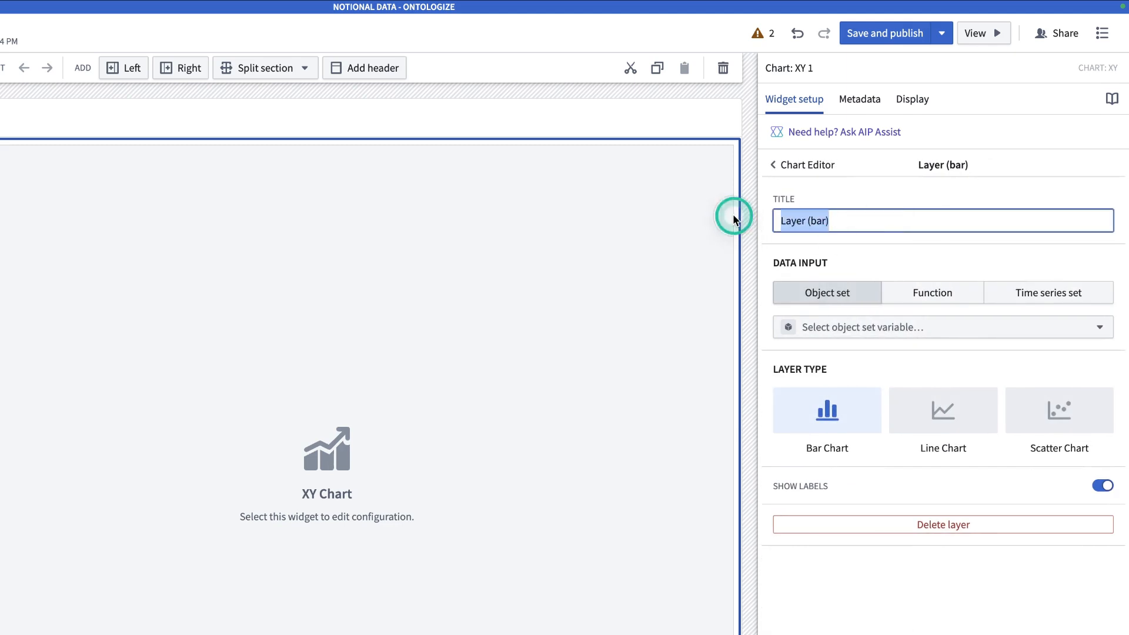
{"action": "type", "text": "Ret"}
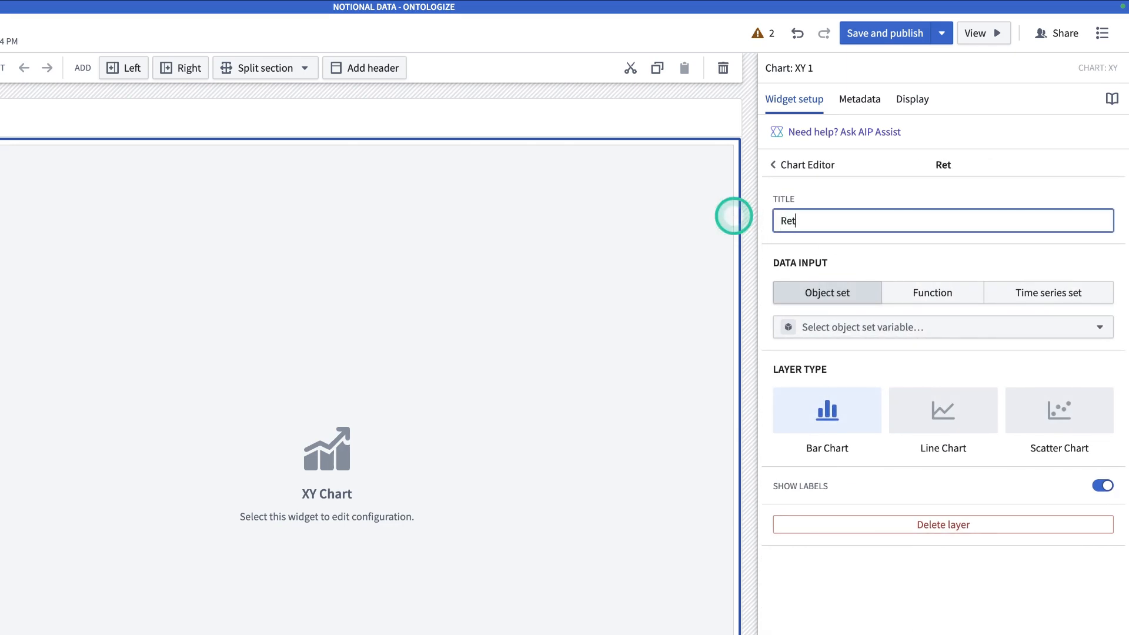
{"action": "type", "text": "ail Spend"}
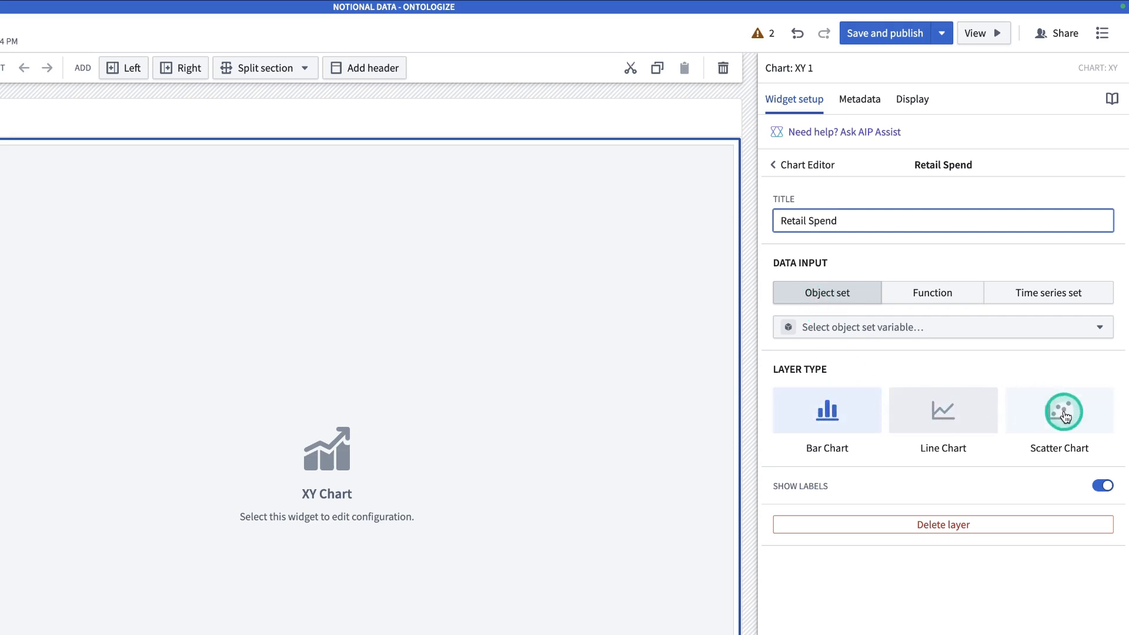
{"action": "left_click", "coordinate": [921, 335]}
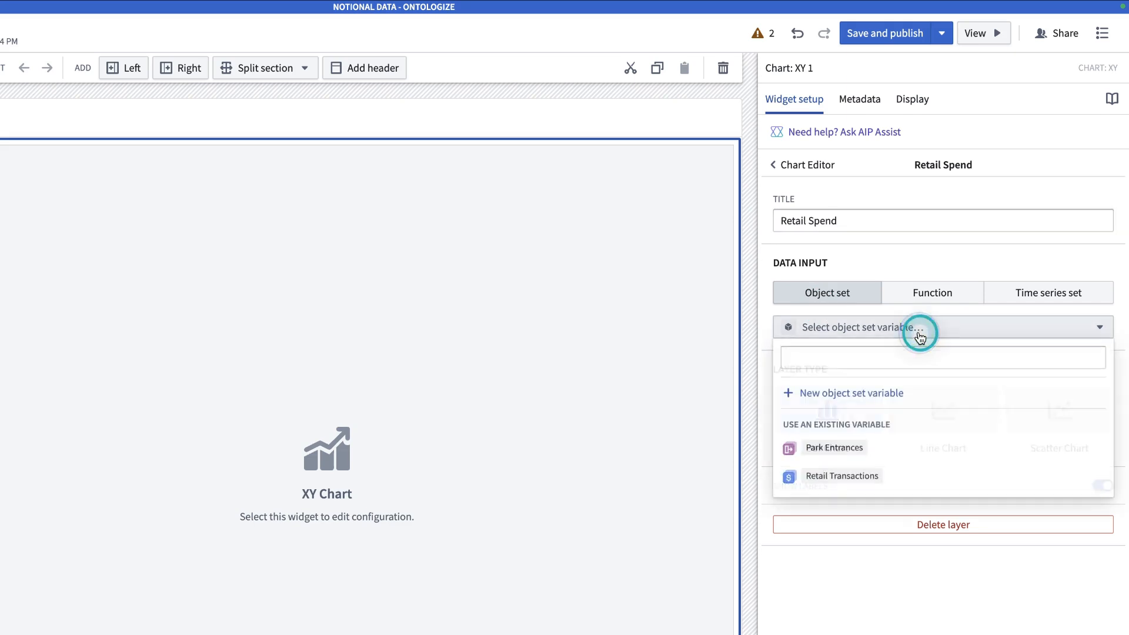
{"action": "left_click", "coordinate": [892, 476]}
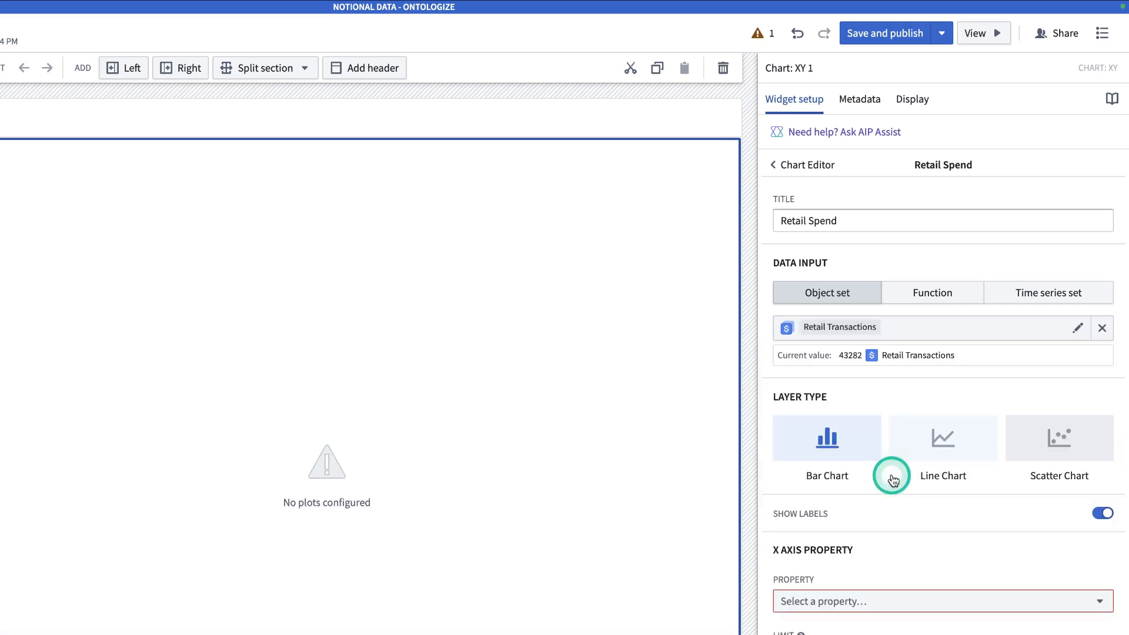
Set the Retail Spend layer's X axis property to Txn Ts, bucketed by Day
{"action": "scroll", "coordinate": [893, 479], "scroll_direction": "down", "scroll_amount": 2}
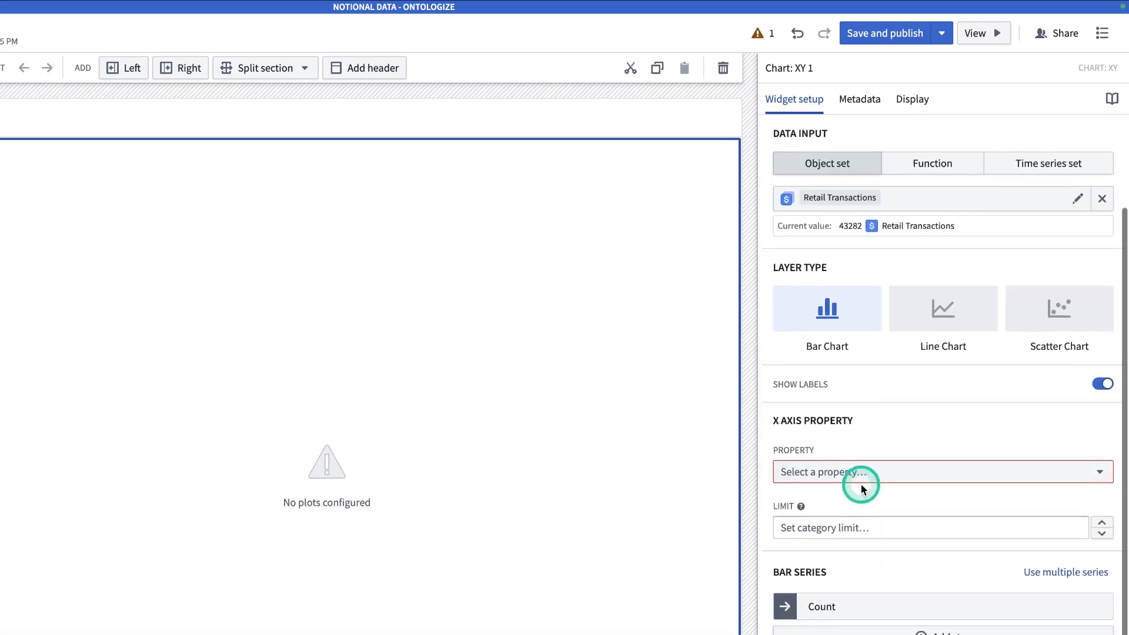
{"action": "left_click", "coordinate": [825, 471]}
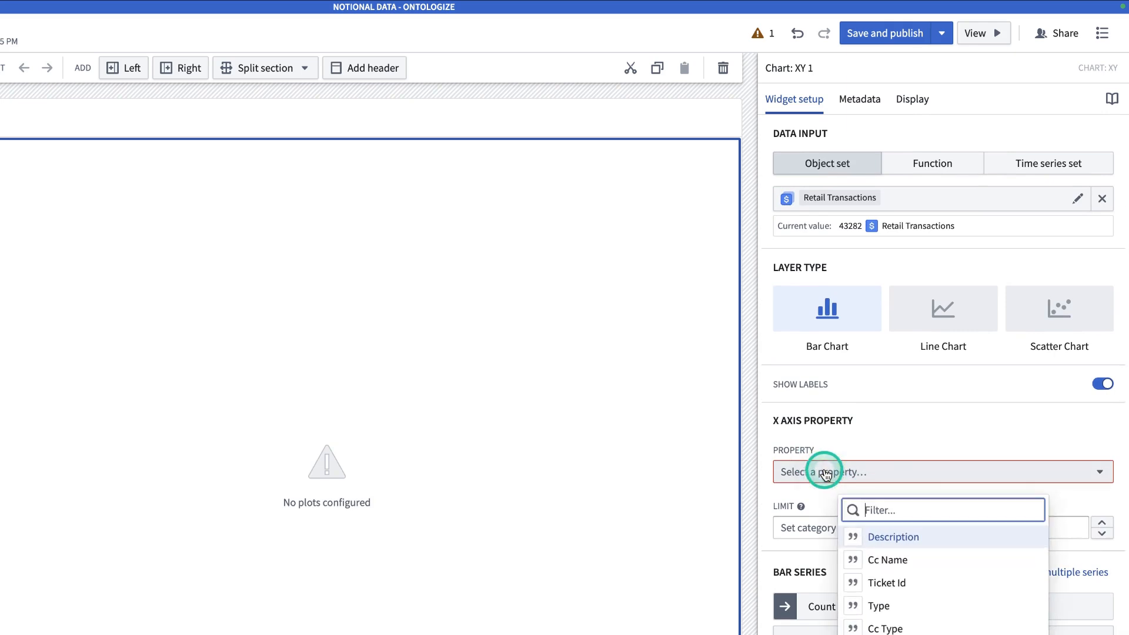
{"action": "type", "text": "txn"}
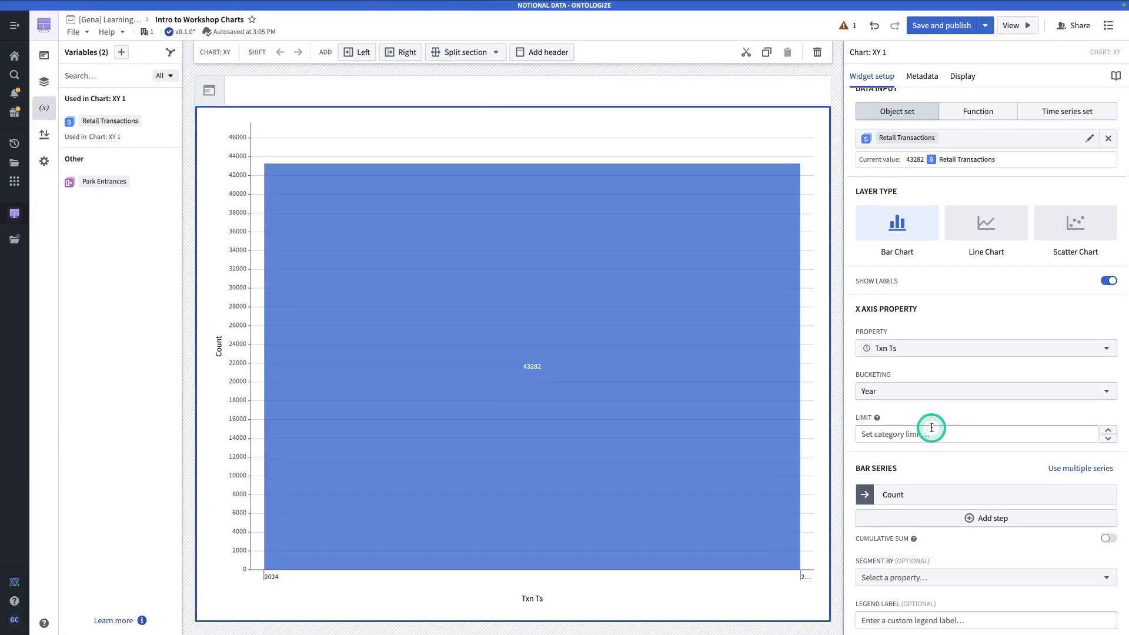
{"action": "left_click", "coordinate": [878, 398]}
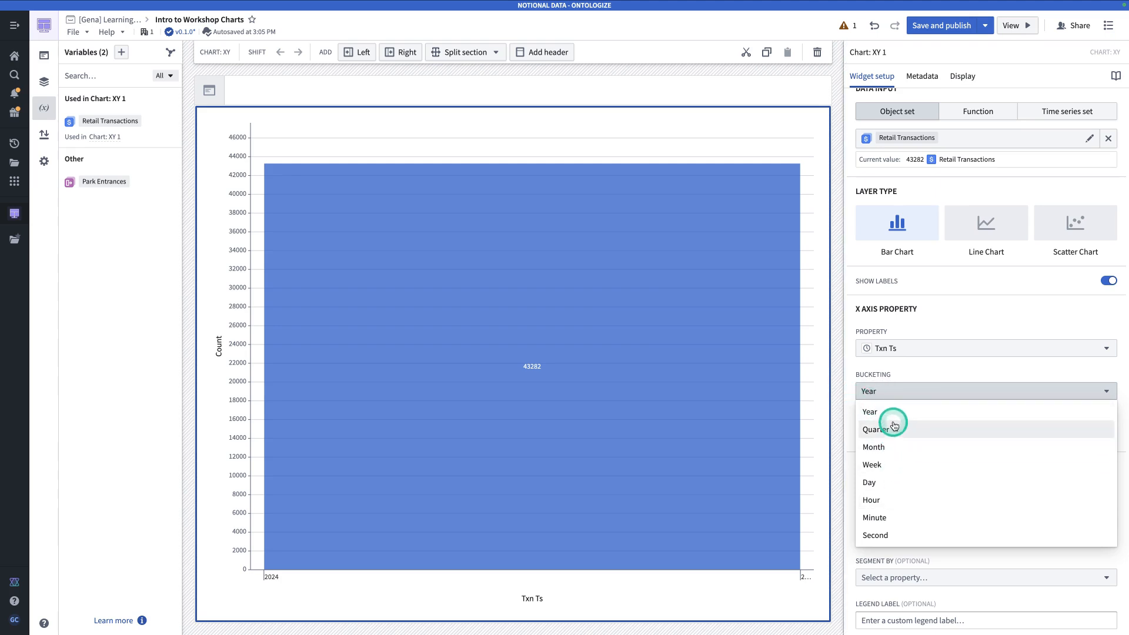
{"action": "left_click", "coordinate": [904, 484]}
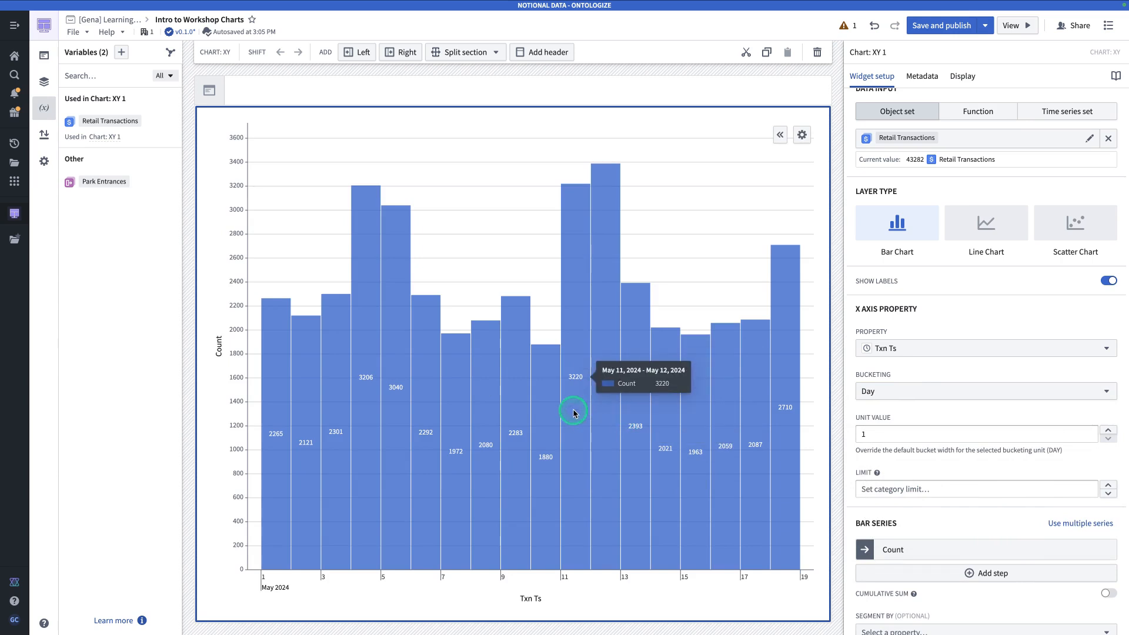
Replace the bar series' Count aggregation with a Sum of the Total property
{"action": "scroll", "coordinate": [988, 294], "scroll_direction": "down", "scroll_amount": 2}
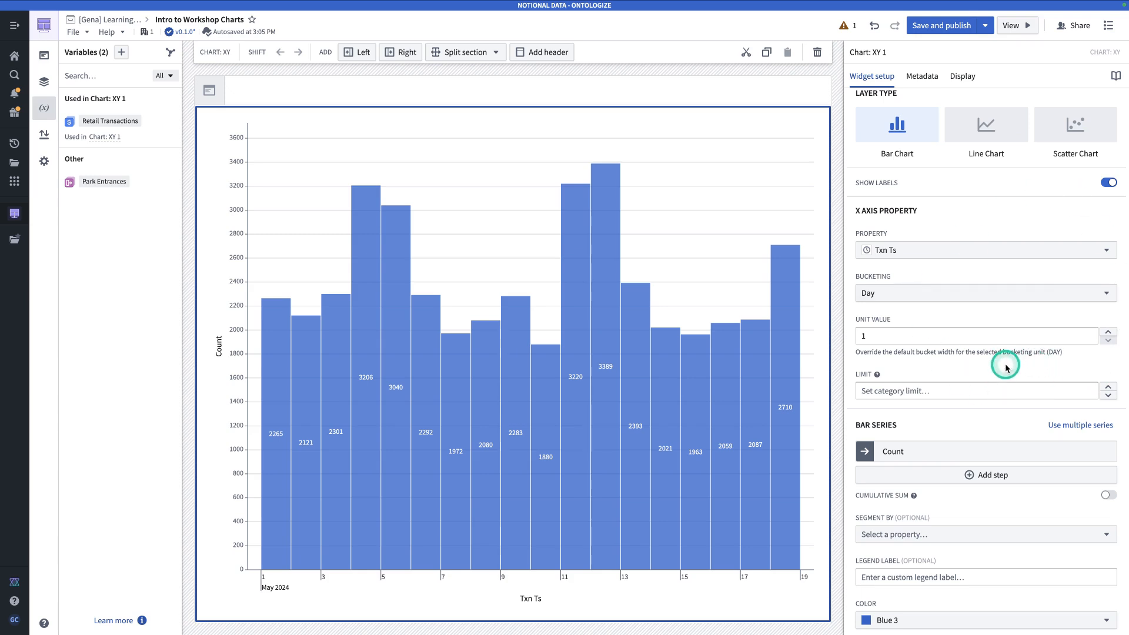
{"action": "scroll", "coordinate": [1005, 367], "scroll_direction": "down", "scroll_amount": 1}
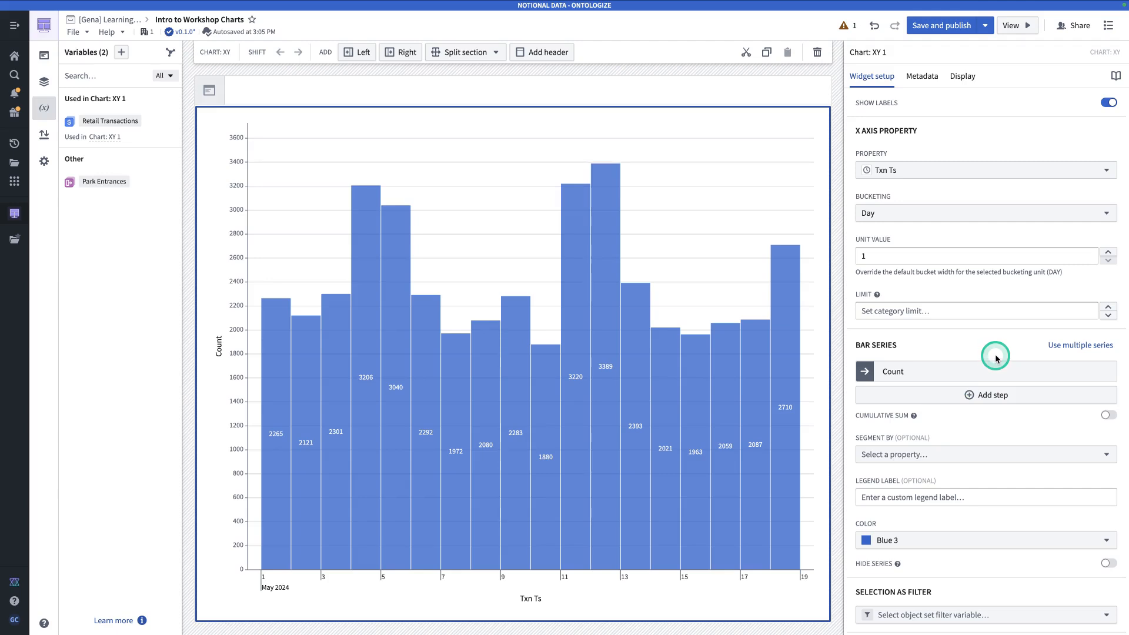
{"action": "left_click", "coordinate": [985, 396]}
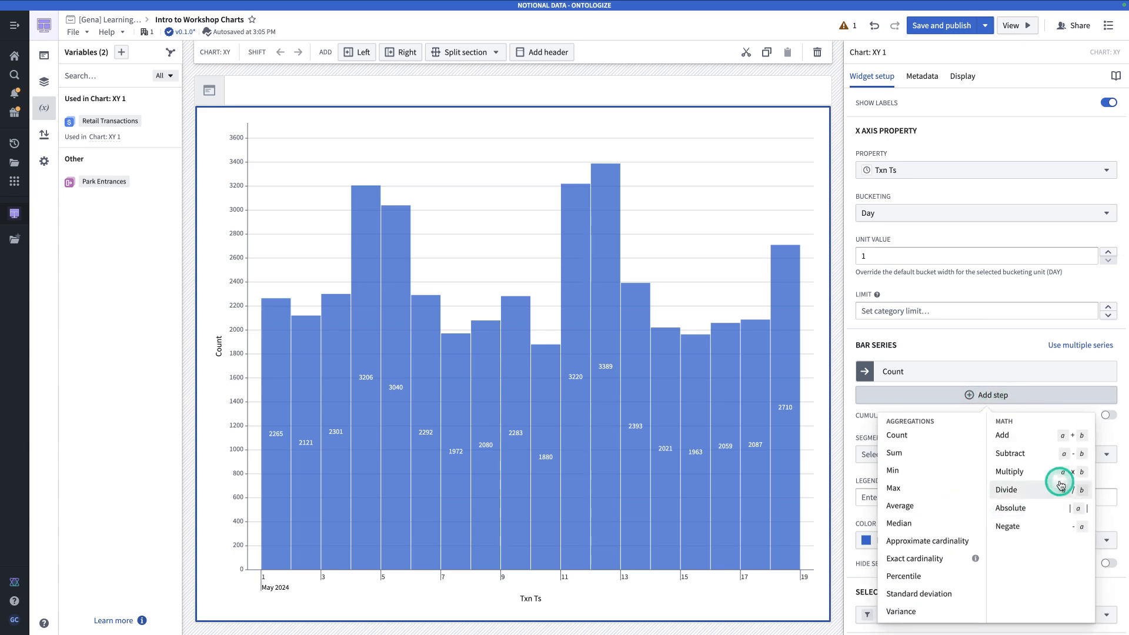
{"action": "left_click", "coordinate": [988, 360]}
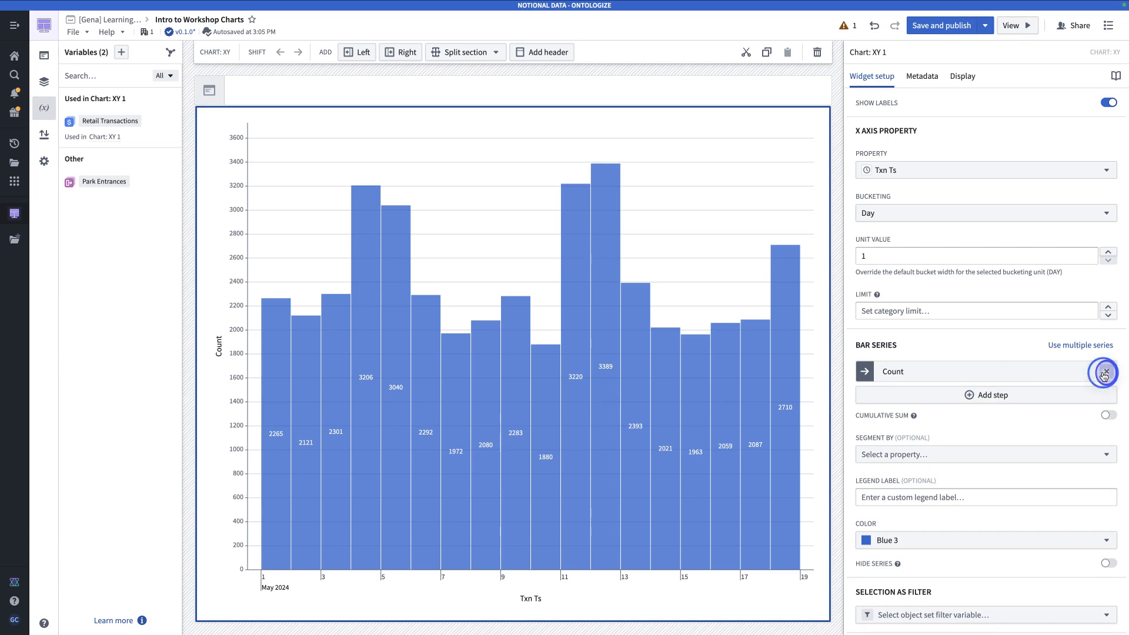
{"action": "left_click", "coordinate": [1104, 373]}
{"action": "left_click", "coordinate": [1007, 372]}
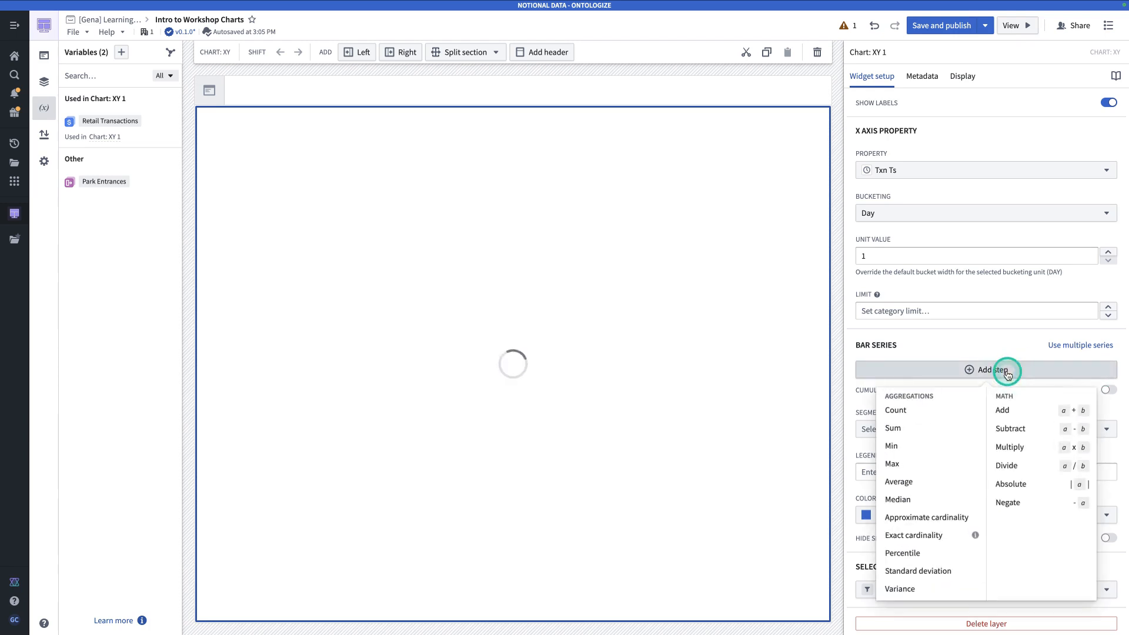
{"action": "left_click", "coordinate": [939, 429]}
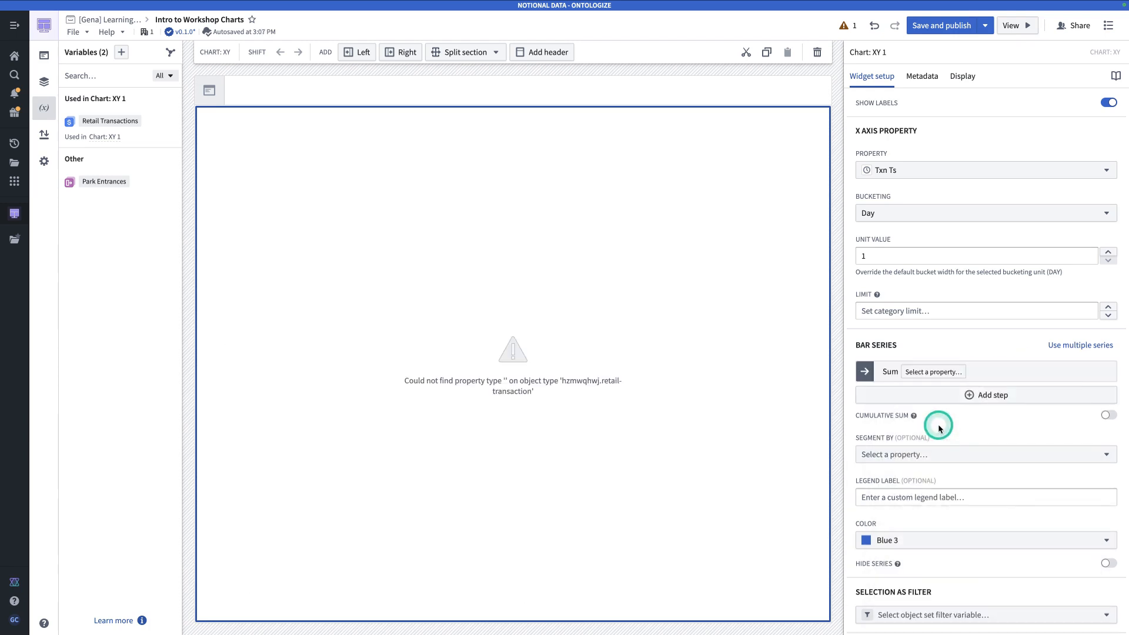
{"action": "left_click", "coordinate": [935, 371]}
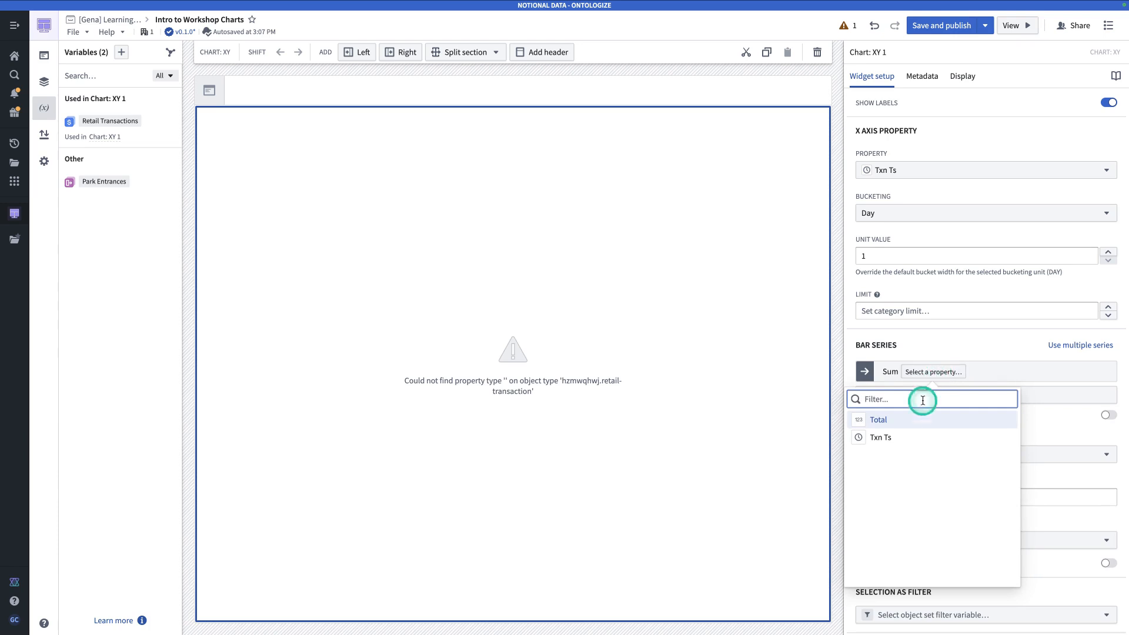
{"action": "left_click", "coordinate": [912, 420]}
Segment the bar series by Park Section and show the segments as Grouped
{"action": "scroll", "coordinate": [999, 405], "scroll_direction": "down", "scroll_amount": 1}
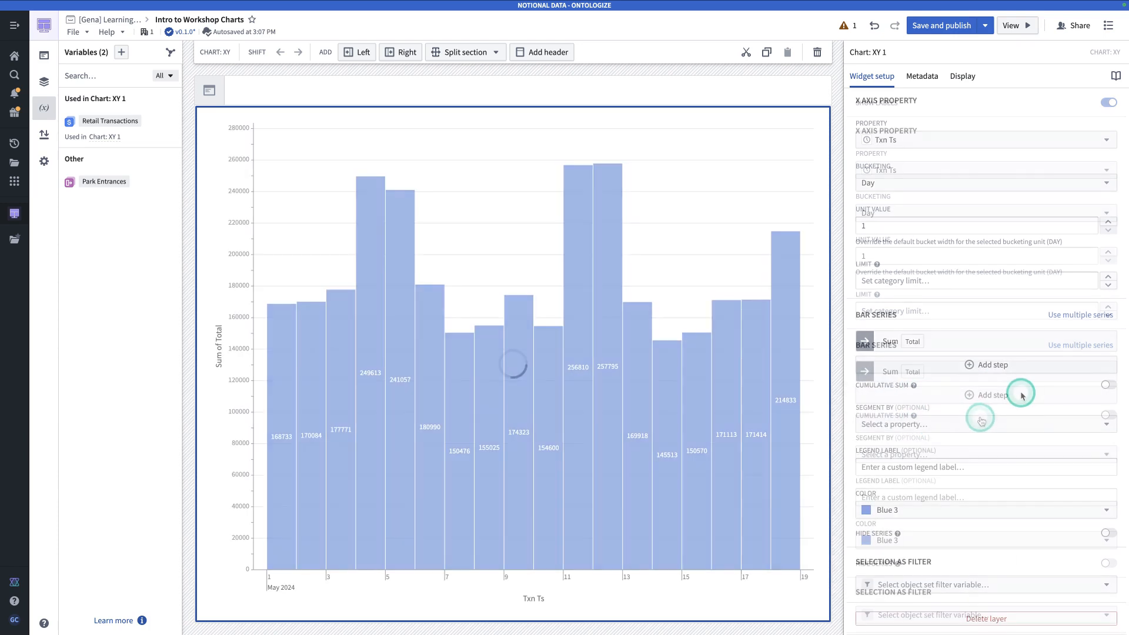
{"action": "left_click", "coordinate": [954, 424]}
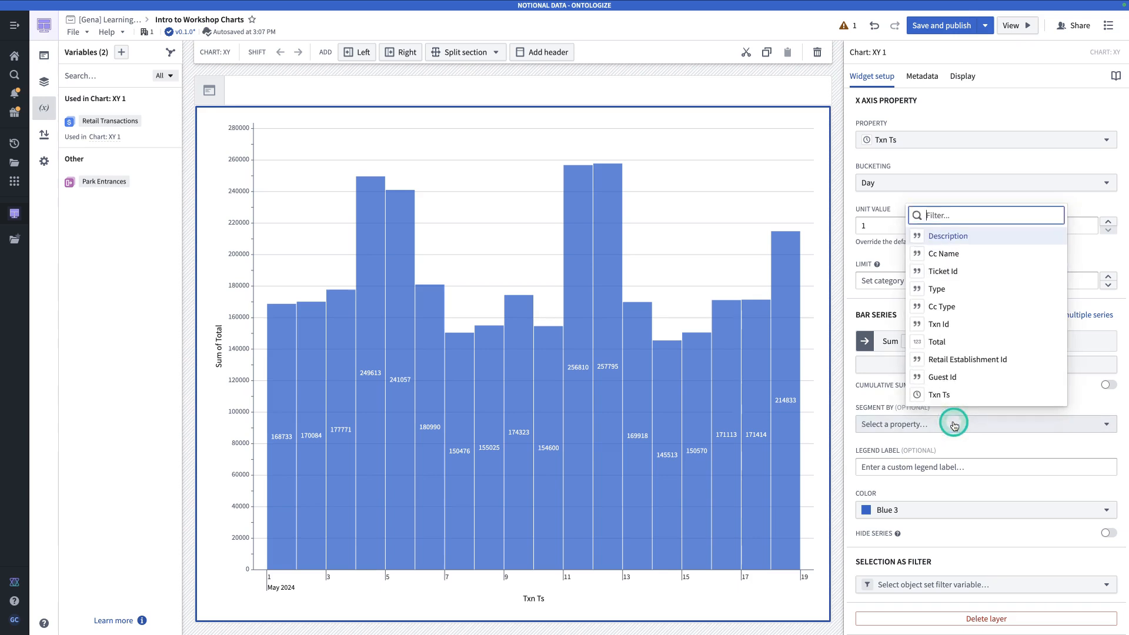
{"action": "type", "text": "park"}
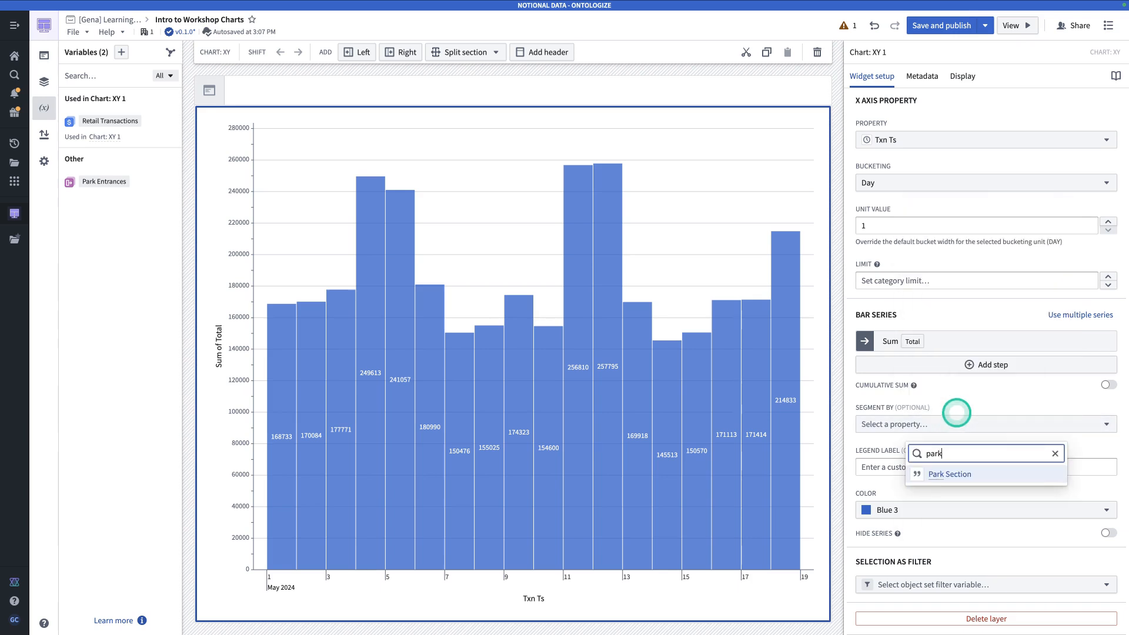
{"action": "left_click", "coordinate": [949, 475]}
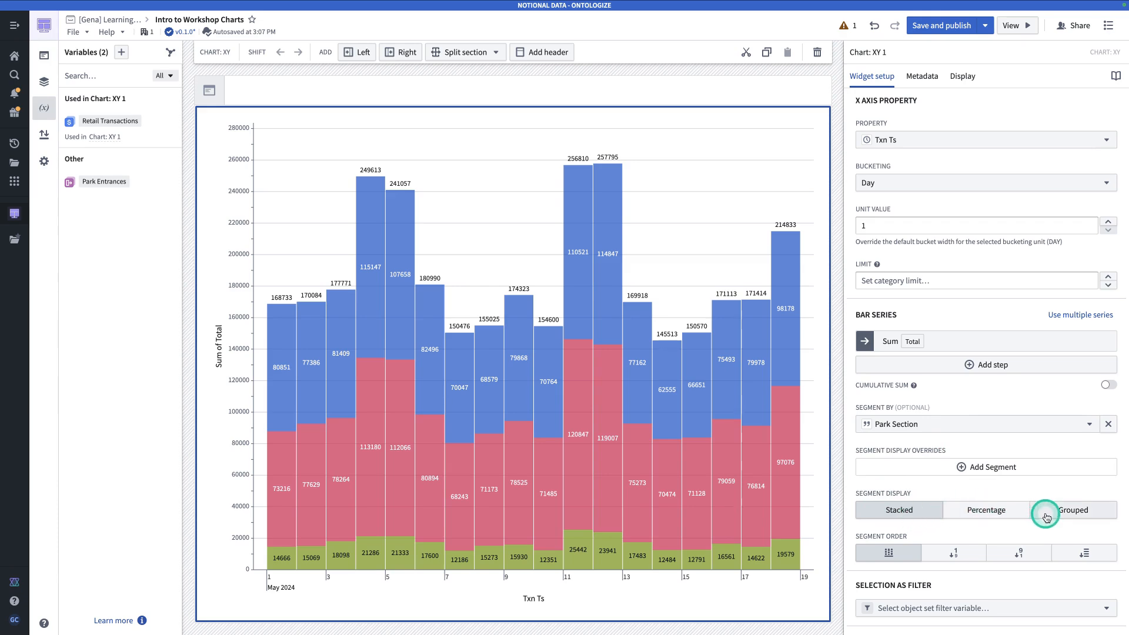
{"action": "left_click", "coordinate": [1070, 516]}
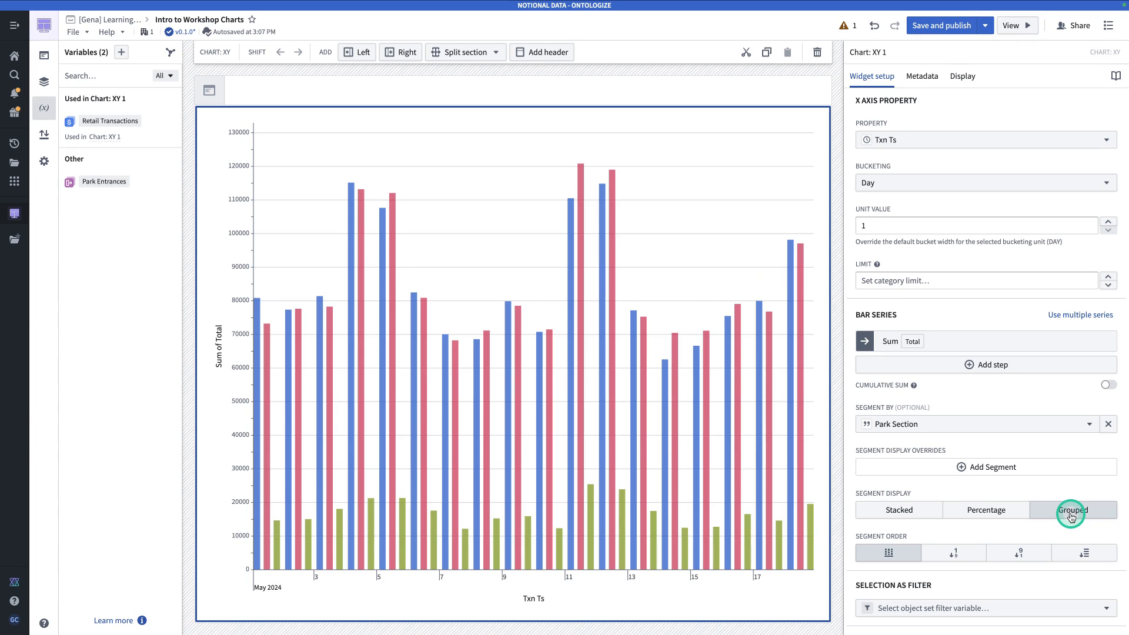
Return from the Retail Spend layer to the chart's overall settings and switch the Y axis from automatic to customized display settings
{"action": "scroll", "coordinate": [988, 520], "scroll_direction": "down", "scroll_amount": 1}
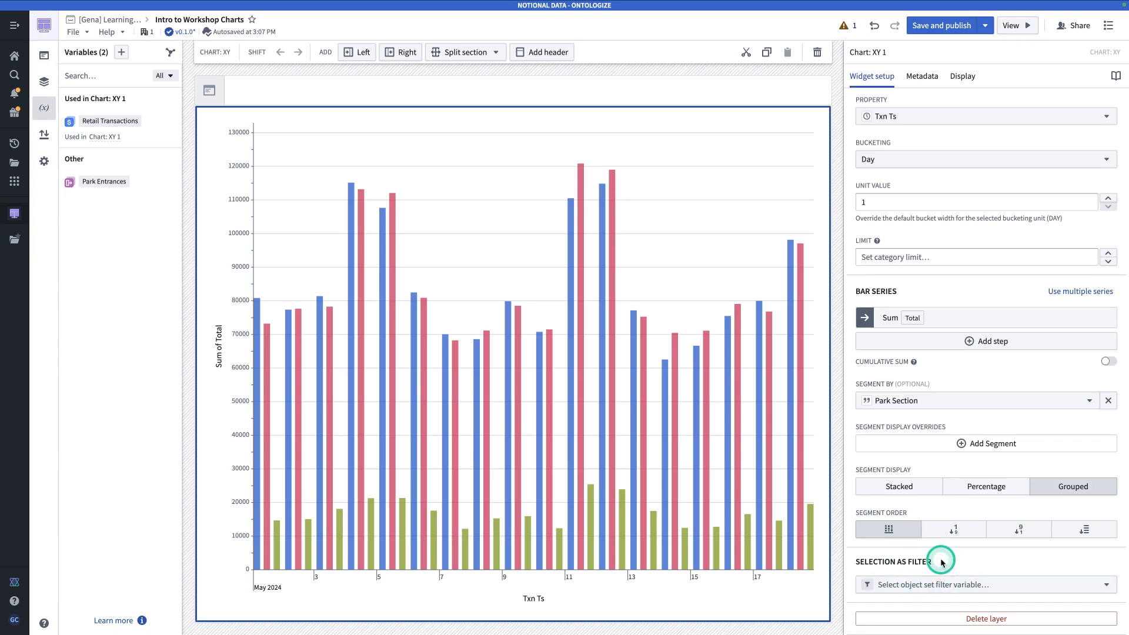
{"action": "scroll", "coordinate": [982, 482], "scroll_direction": "up", "scroll_amount": 6}
{"action": "left_click", "coordinate": [866, 126]}
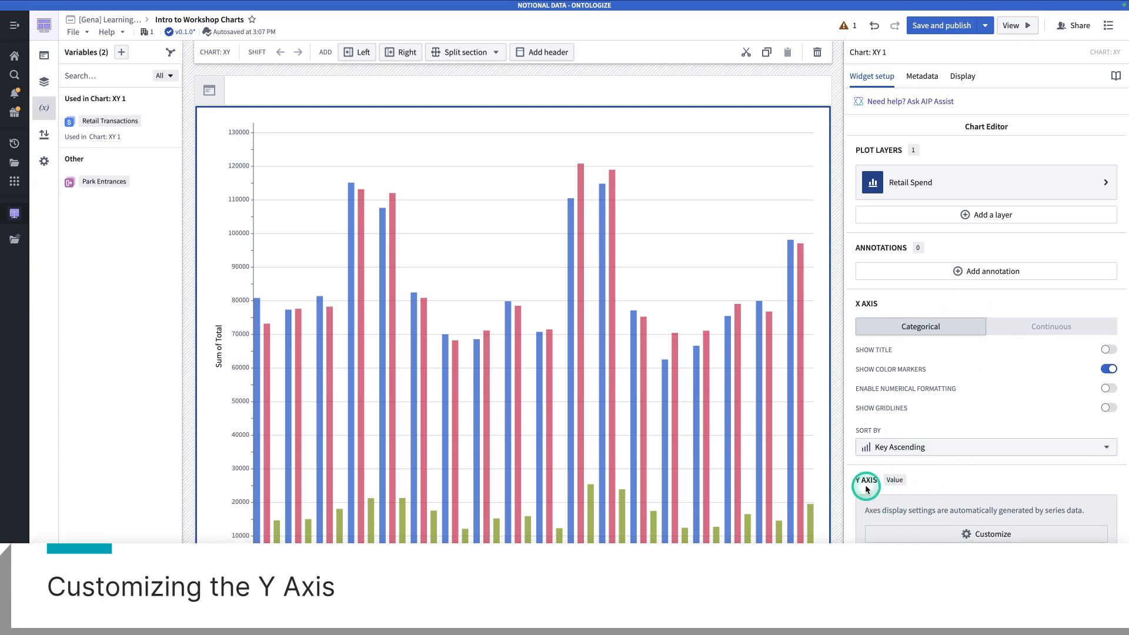
{"action": "left_click", "coordinate": [945, 538]}
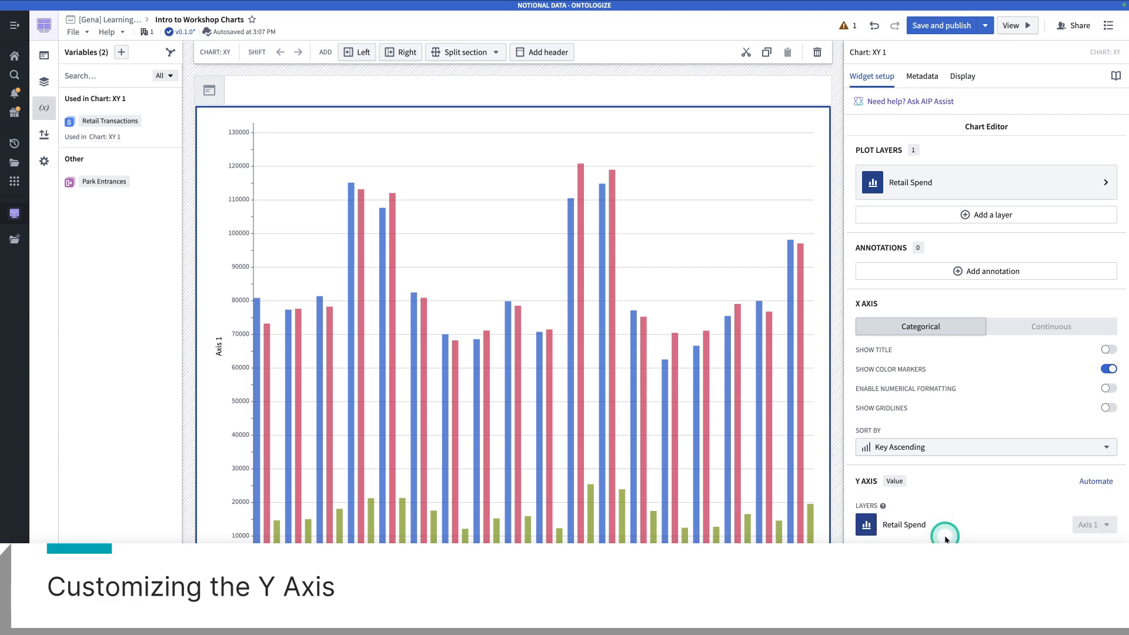
{"action": "scroll", "coordinate": [947, 539], "scroll_direction": "down", "scroll_amount": 2}
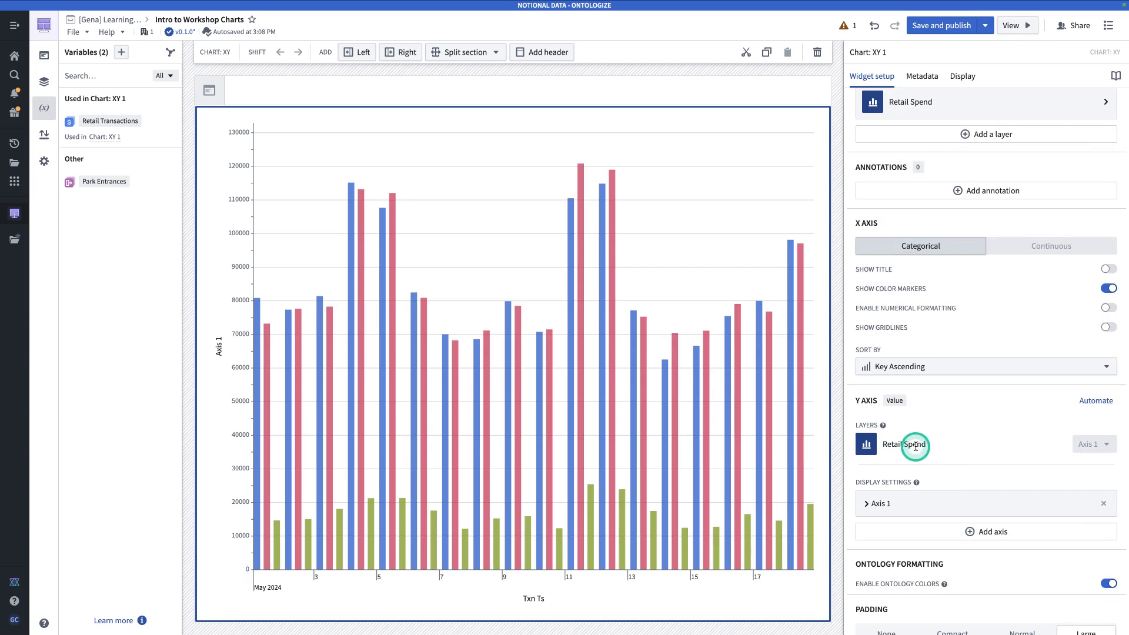
{"action": "scroll", "coordinate": [911, 447], "scroll_direction": "down", "scroll_amount": 2}
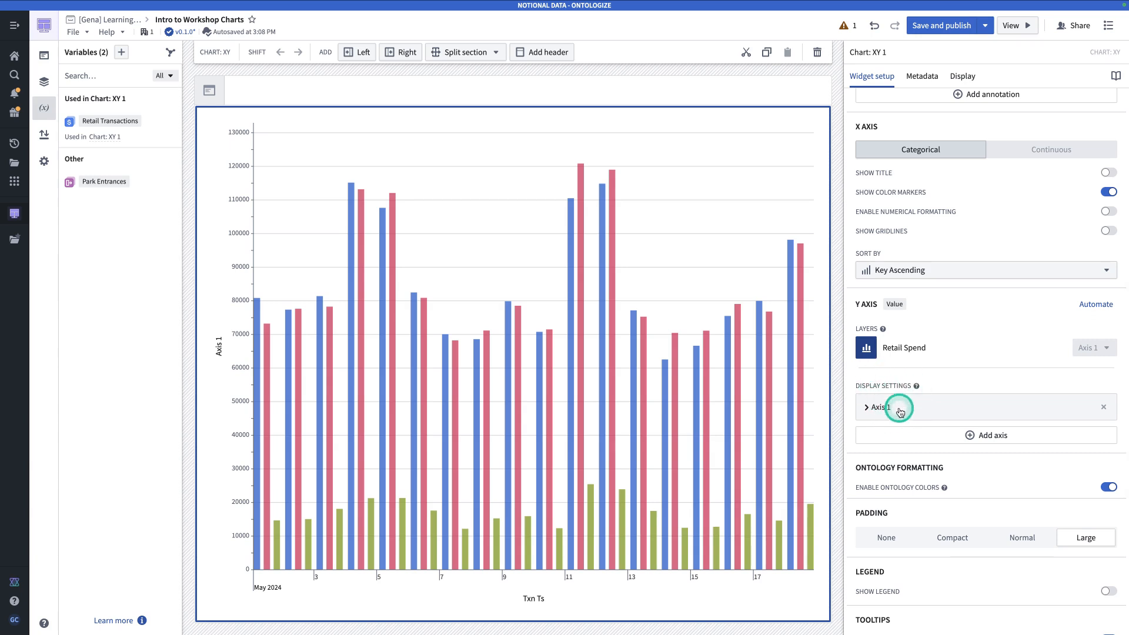
{"action": "mouse_move", "coordinate": [675, 361]}
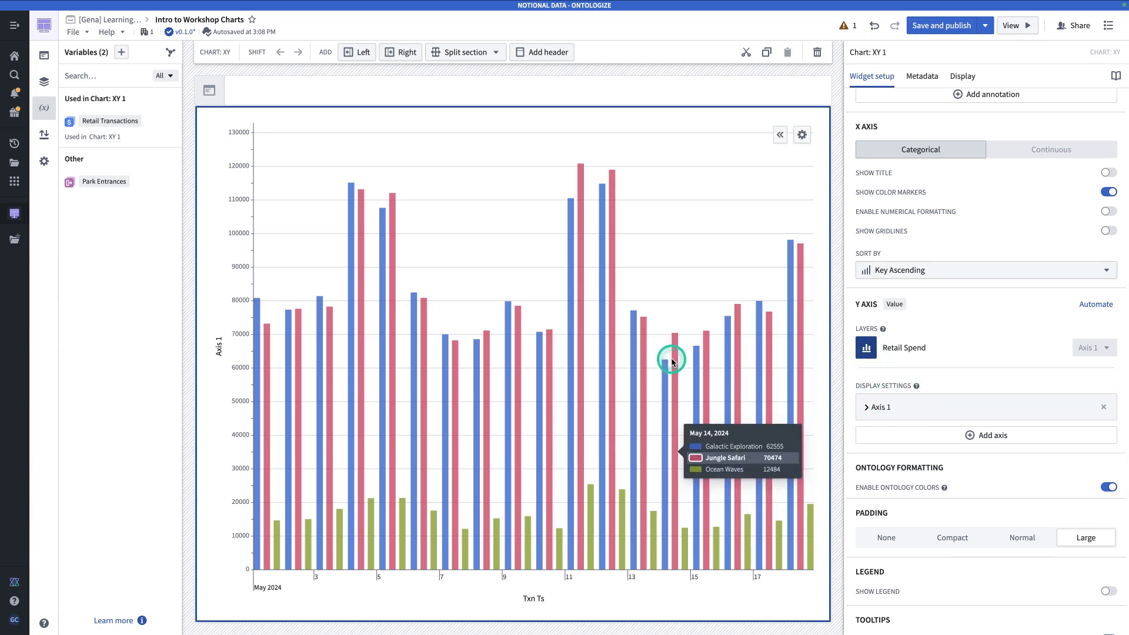
Expand the Axis 1 display settings and set the Y axis title to "Total Retail Spending"
{"action": "left_click", "coordinate": [904, 407]}
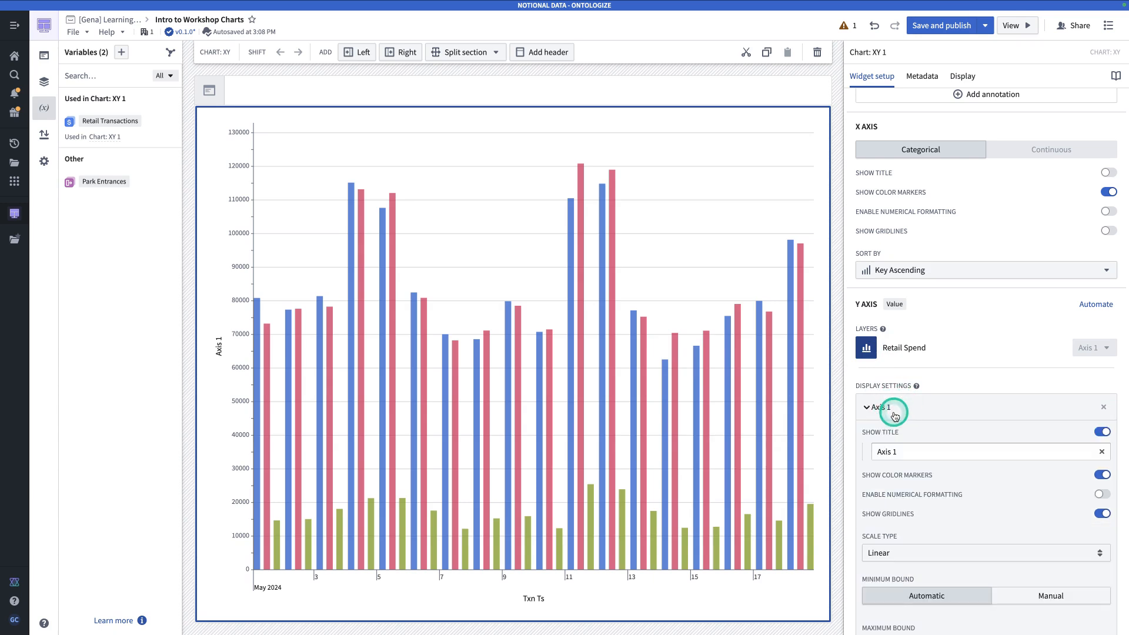
{"action": "scroll", "coordinate": [897, 406], "scroll_direction": "down", "scroll_amount": 1}
{"action": "left_click_drag", "start_coordinate": [910, 375], "coordinate": [870, 379]}
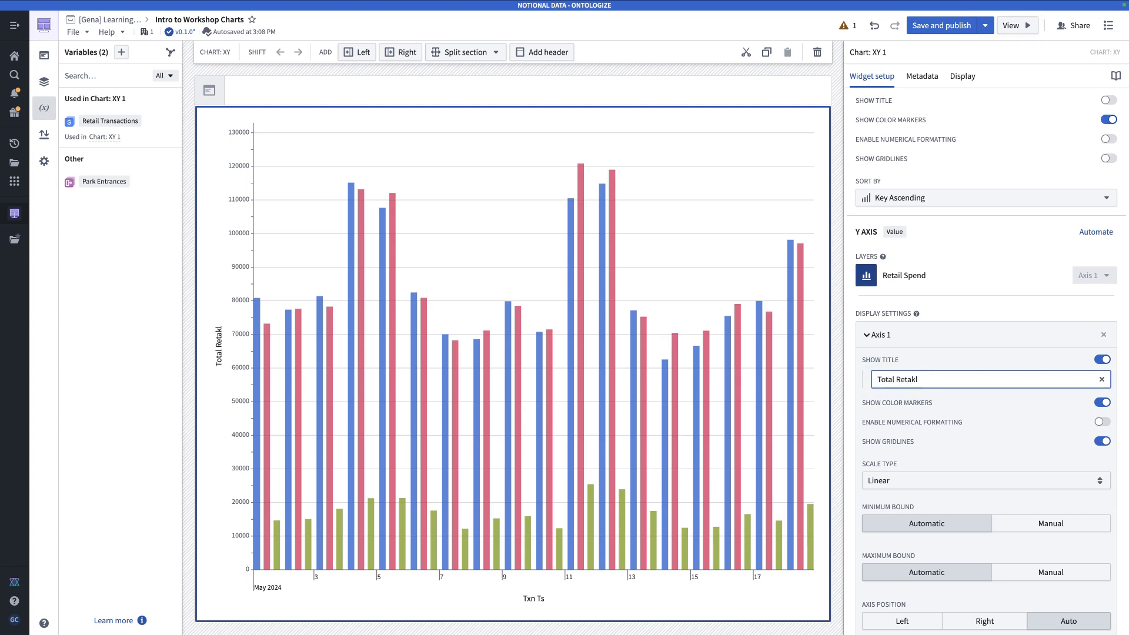
{"action": "scroll", "coordinate": [1101, 345], "scroll_direction": "down", "scroll_amount": 1}
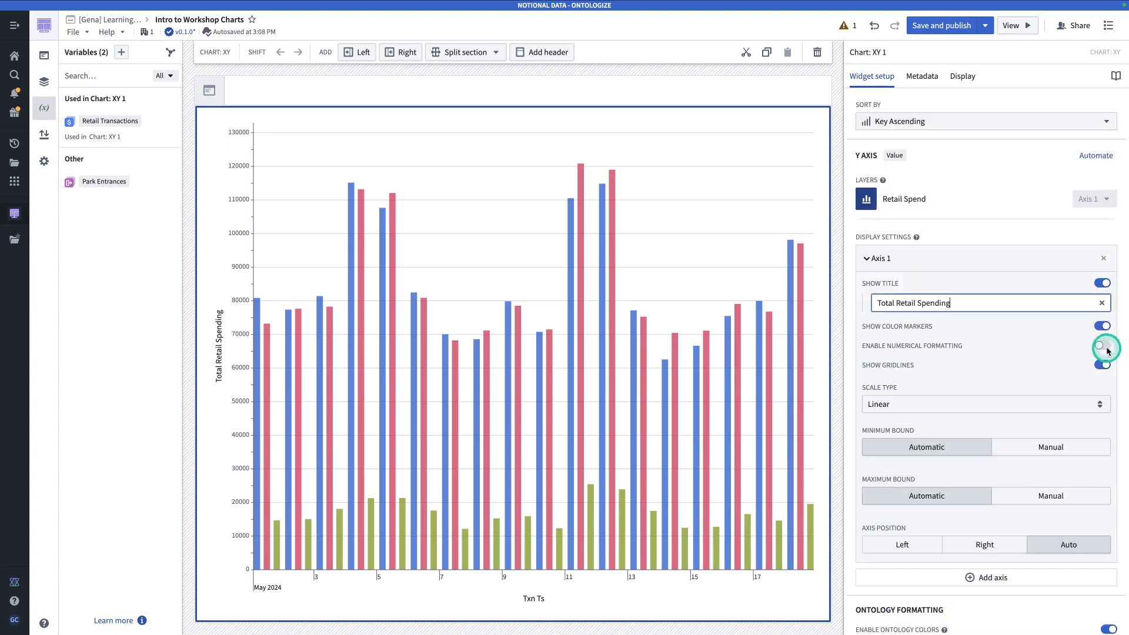
Enable numerical formatting on the Y axis with base type Currency in Usd and the Compact style
{"action": "scroll", "coordinate": [1066, 369], "scroll_direction": "down", "scroll_amount": 2}
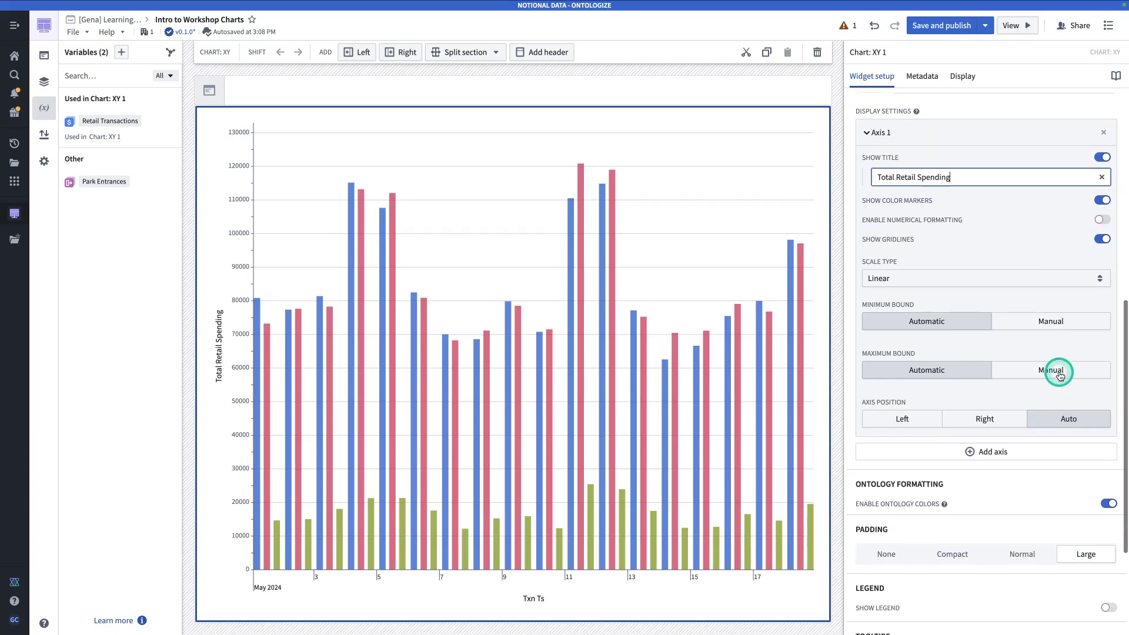
{"action": "left_click", "coordinate": [1103, 220]}
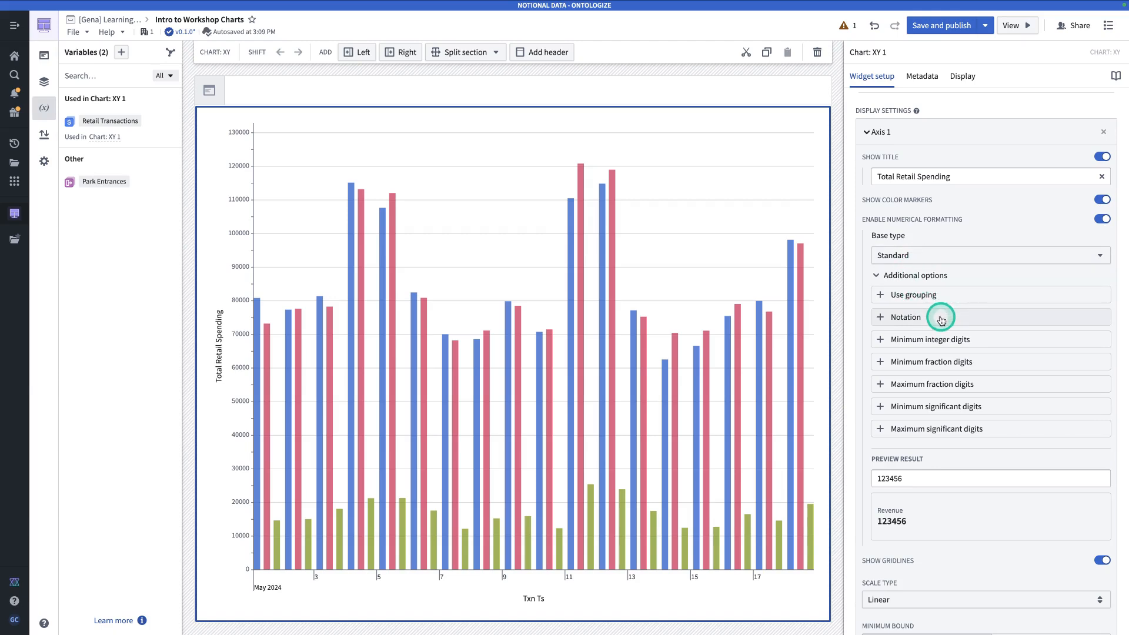
{"action": "left_click", "coordinate": [921, 255]}
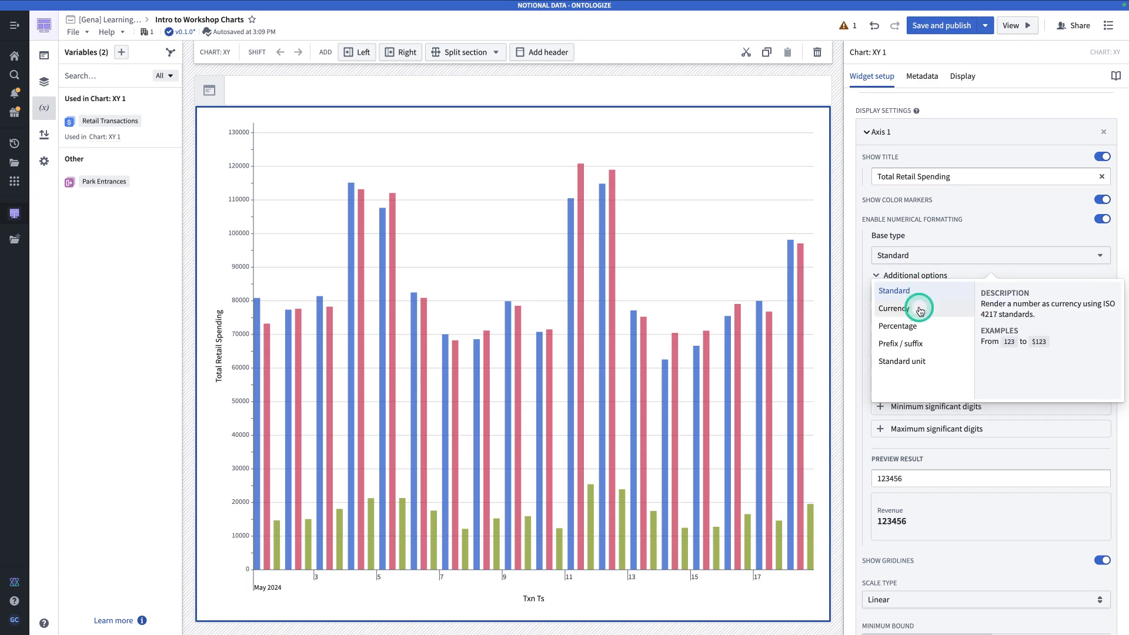
{"action": "left_click", "coordinate": [921, 305]}
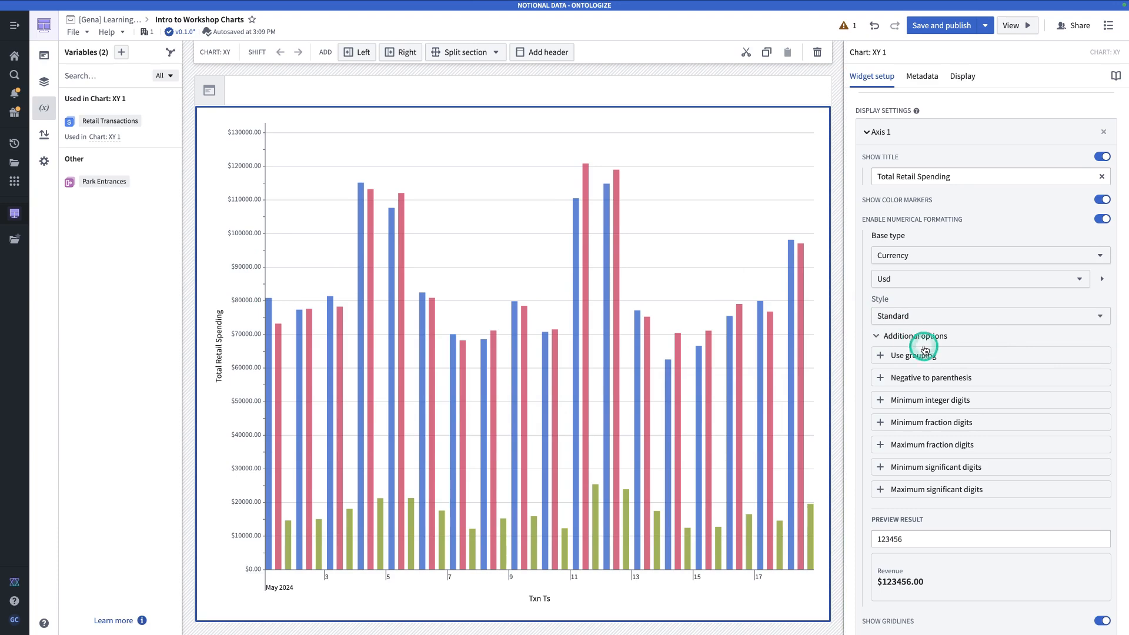
{"action": "left_click", "coordinate": [945, 318]}
{"action": "left_click", "coordinate": [933, 360]}
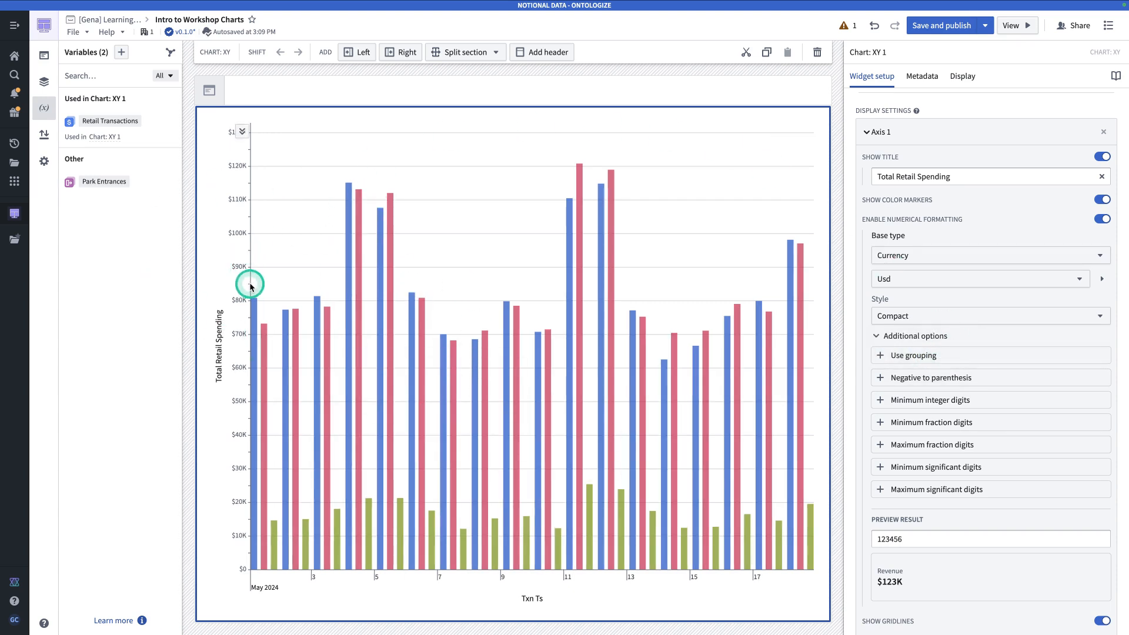
Review Axis 1's gridline, scale type, bound and axis position options, and collapse its display settings
{"action": "scroll", "coordinate": [887, 390], "scroll_direction": "down", "scroll_amount": 5}
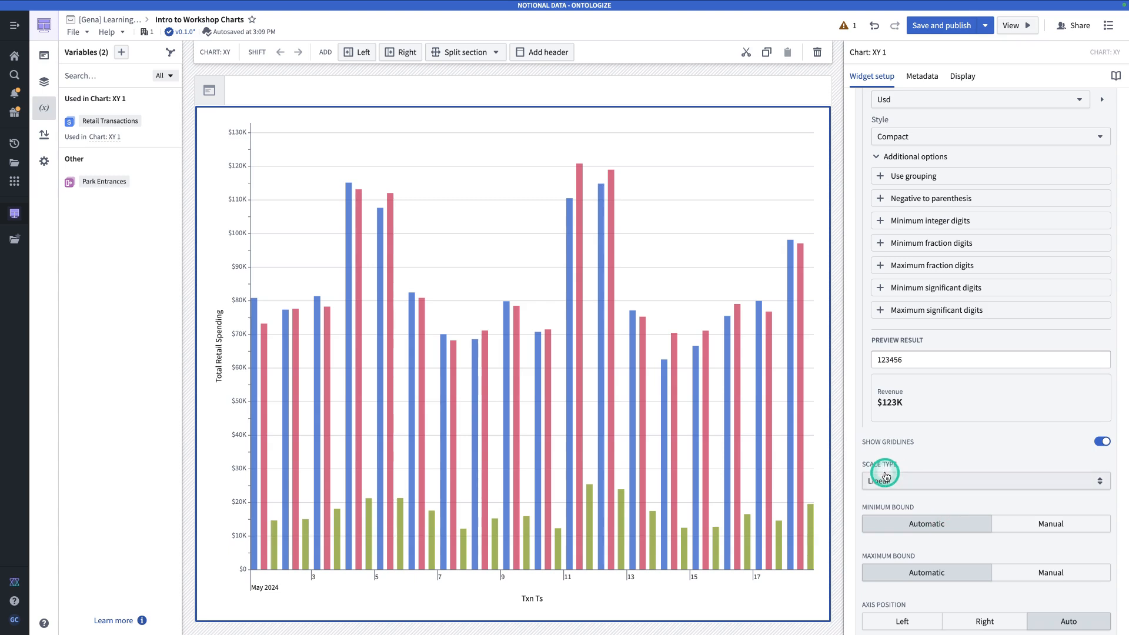
{"action": "scroll", "coordinate": [889, 474], "scroll_direction": "down", "scroll_amount": 1}
{"action": "scroll", "coordinate": [890, 477], "scroll_direction": "down", "scroll_amount": 3}
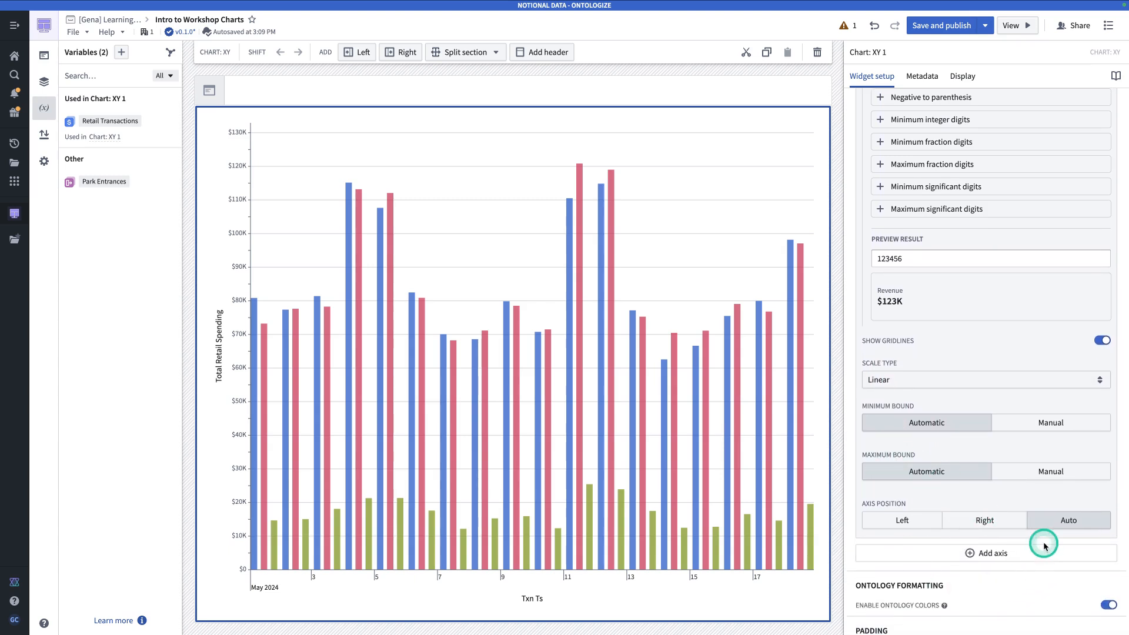
{"action": "scroll", "coordinate": [903, 485], "scroll_direction": "down", "scroll_amount": 3}
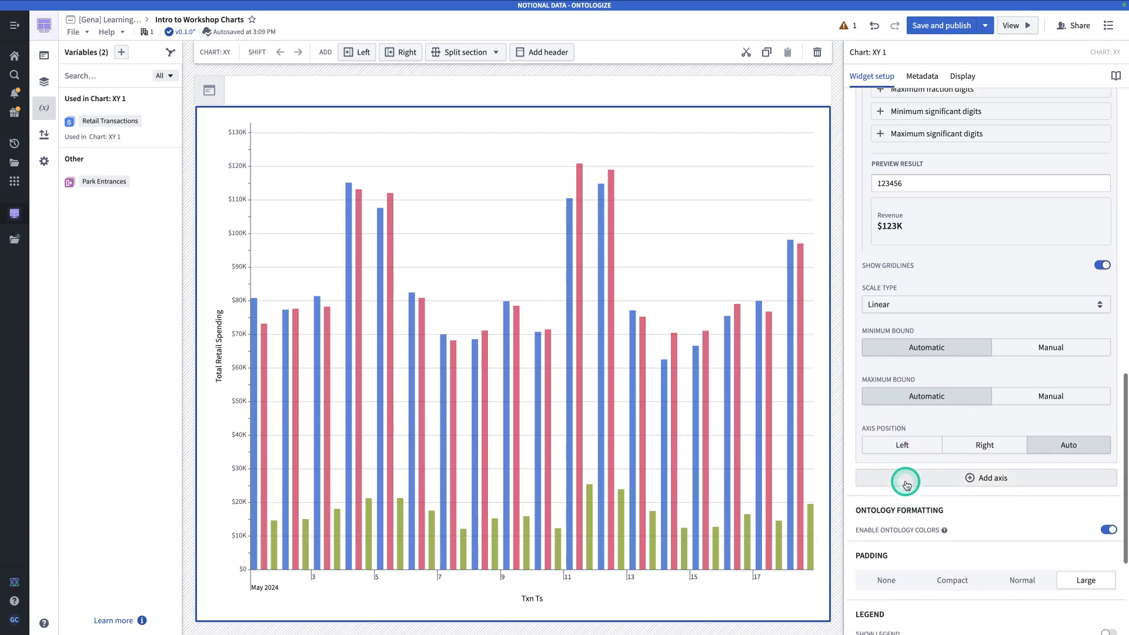
{"action": "scroll", "coordinate": [908, 482], "scroll_direction": "up", "scroll_amount": 20}
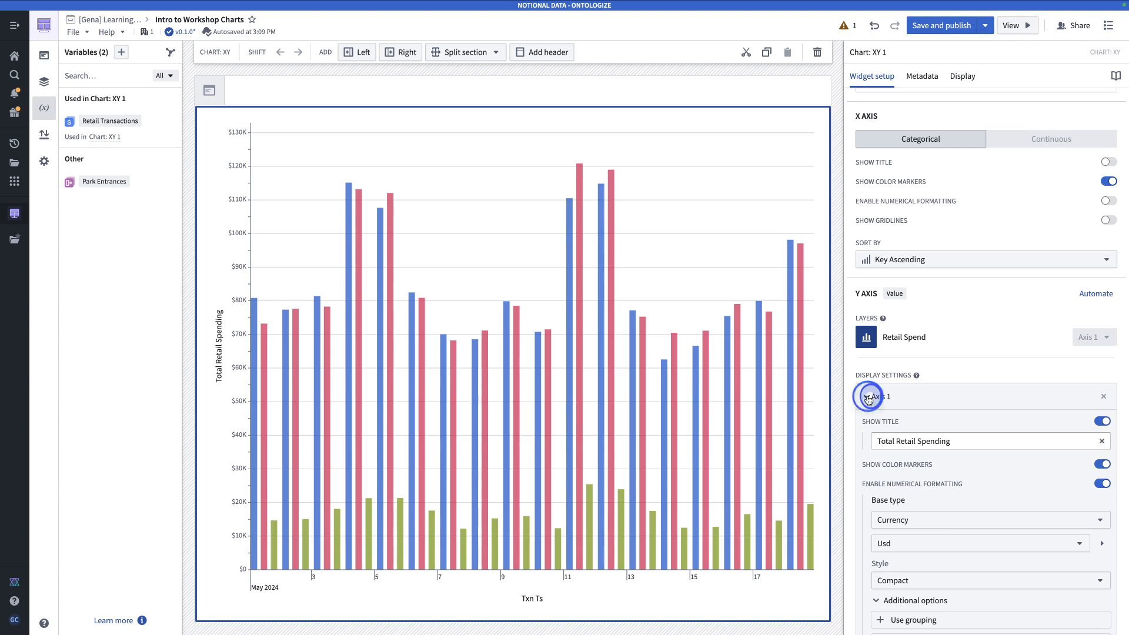
{"action": "left_click", "coordinate": [868, 397]}
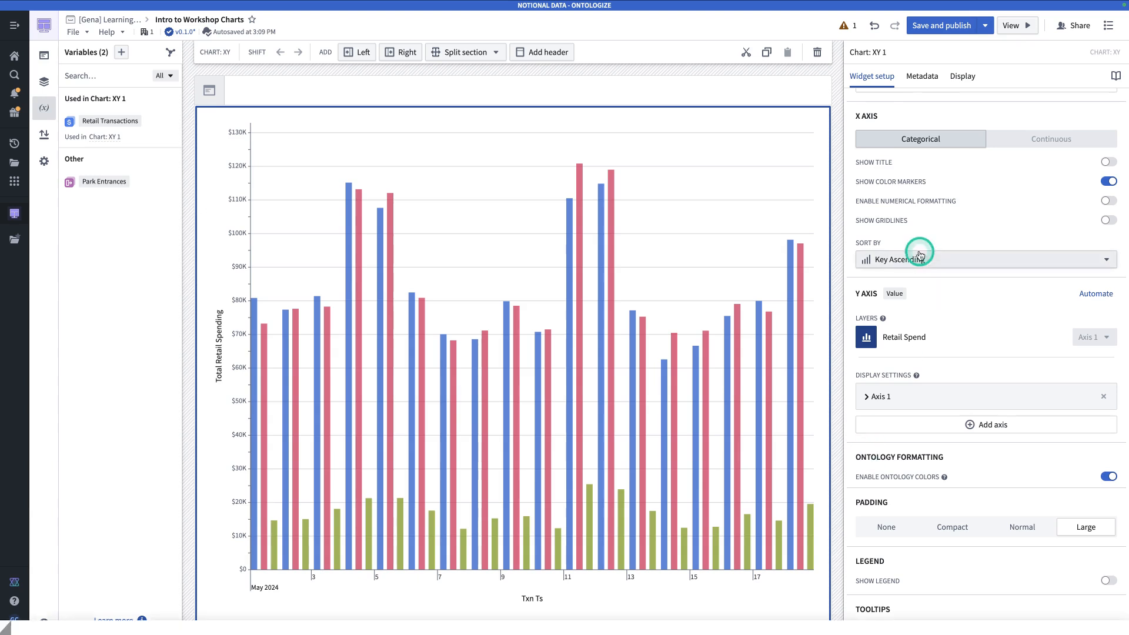
Add a second plot layer titled "Park Entrances" with the Park Entrances object set variable as its data input
{"action": "scroll", "coordinate": [918, 254], "scroll_direction": "up", "scroll_amount": 4}
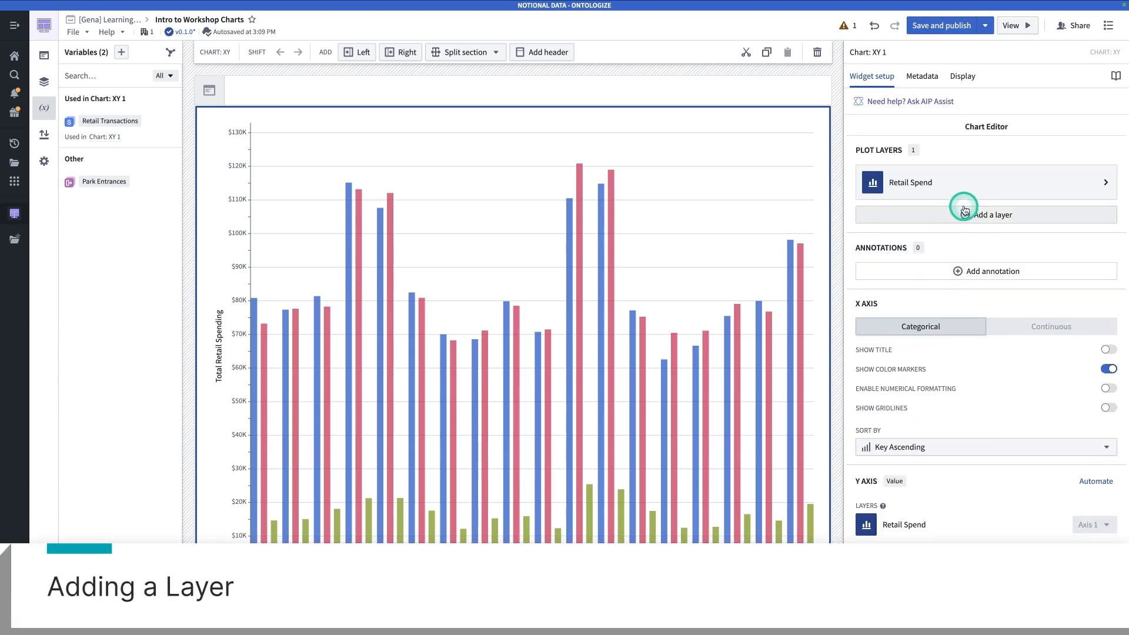
{"action": "left_click", "coordinate": [947, 224]}
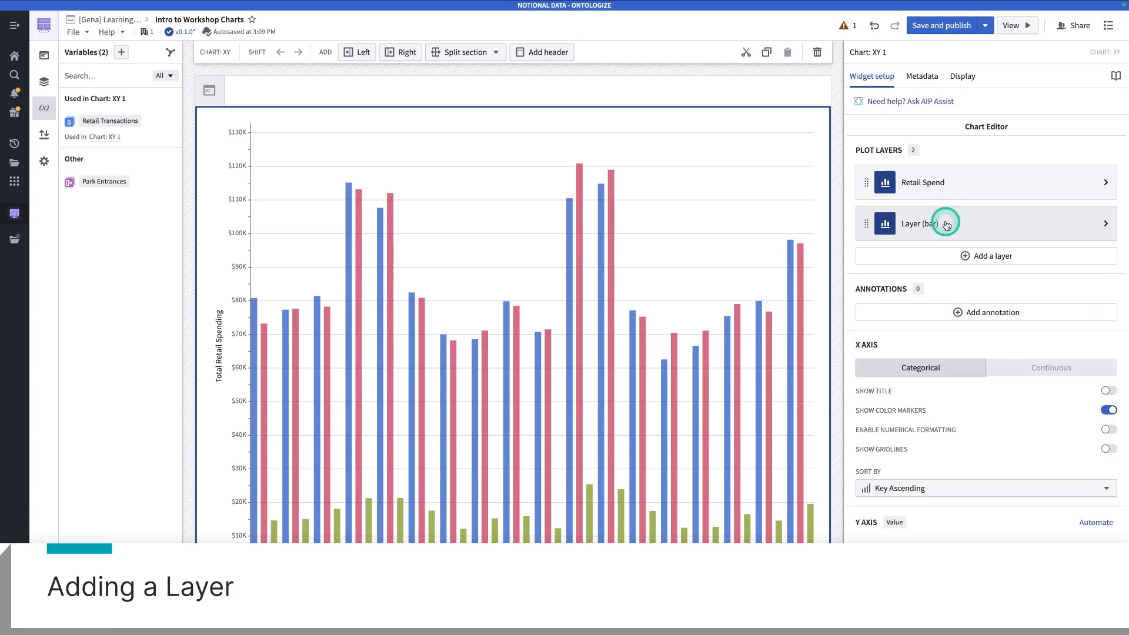
{"action": "left_click_drag", "start_coordinate": [948, 165], "coordinate": [845, 167]}
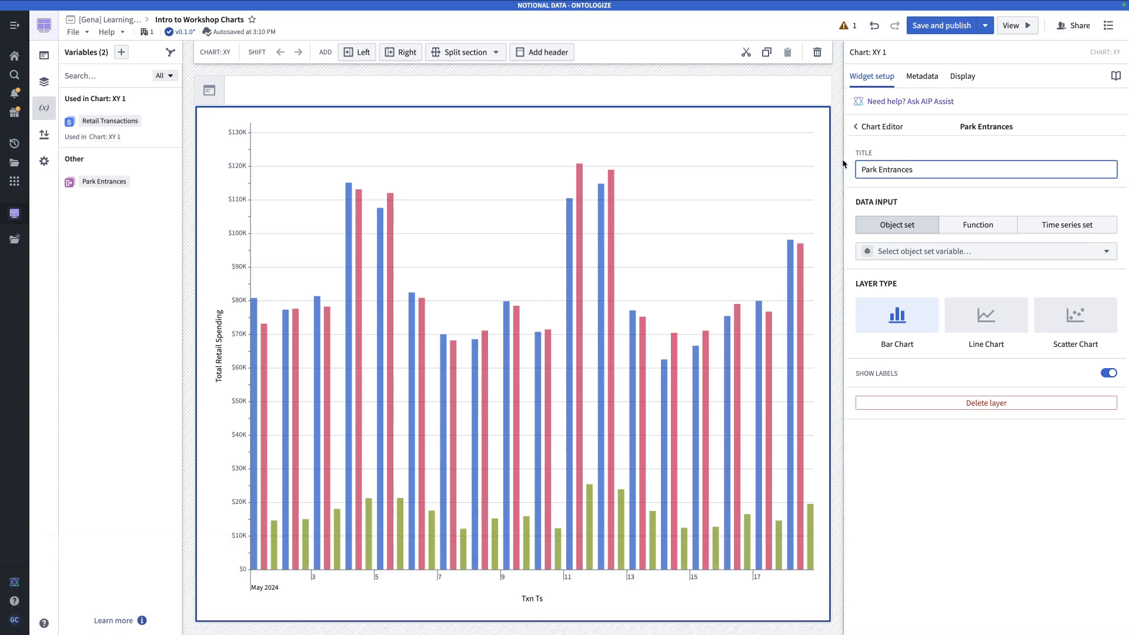
{"action": "left_click", "coordinate": [934, 254]}
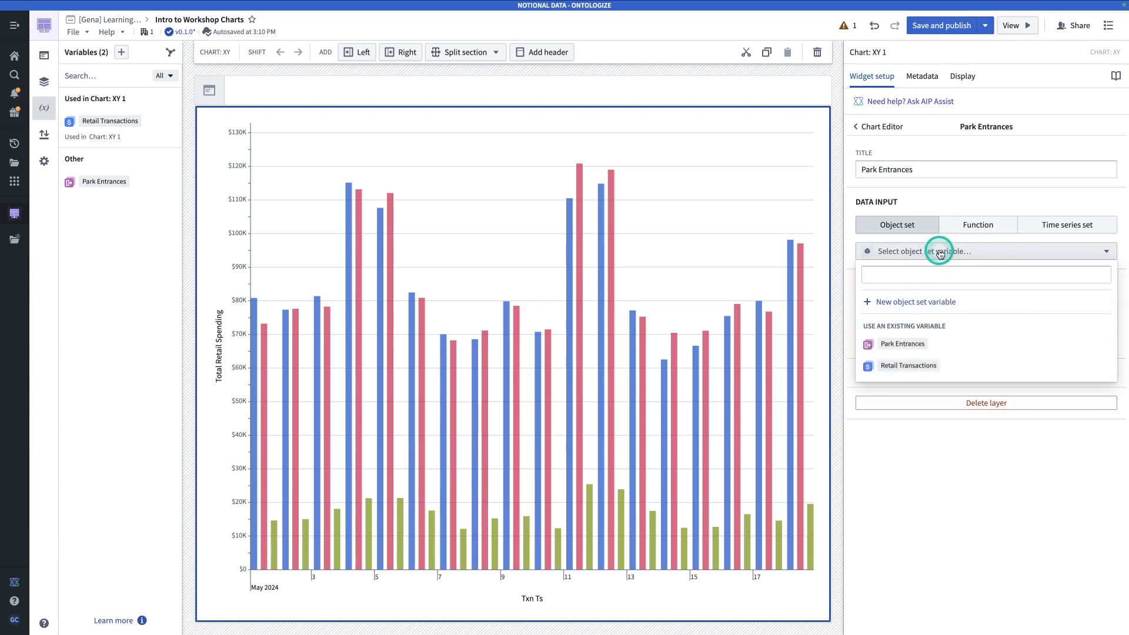
{"action": "left_click", "coordinate": [904, 341]}
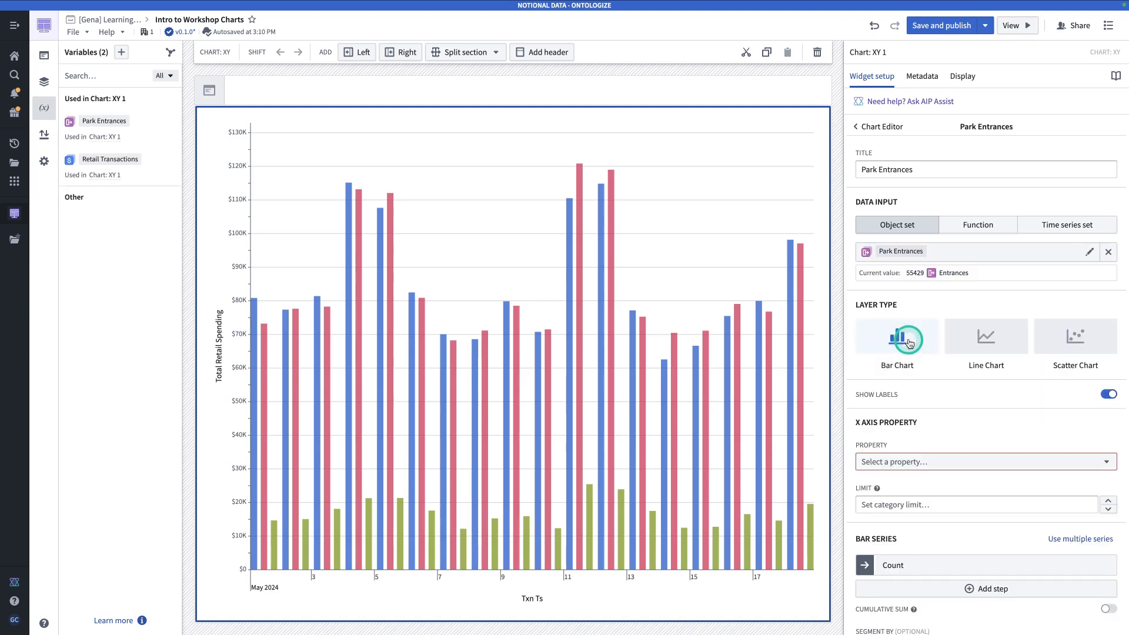
Change the Park Entrances layer type to Line Chart with the Area option
{"action": "scroll", "coordinate": [911, 341], "scroll_direction": "down", "scroll_amount": 1}
{"action": "left_click", "coordinate": [981, 291]}
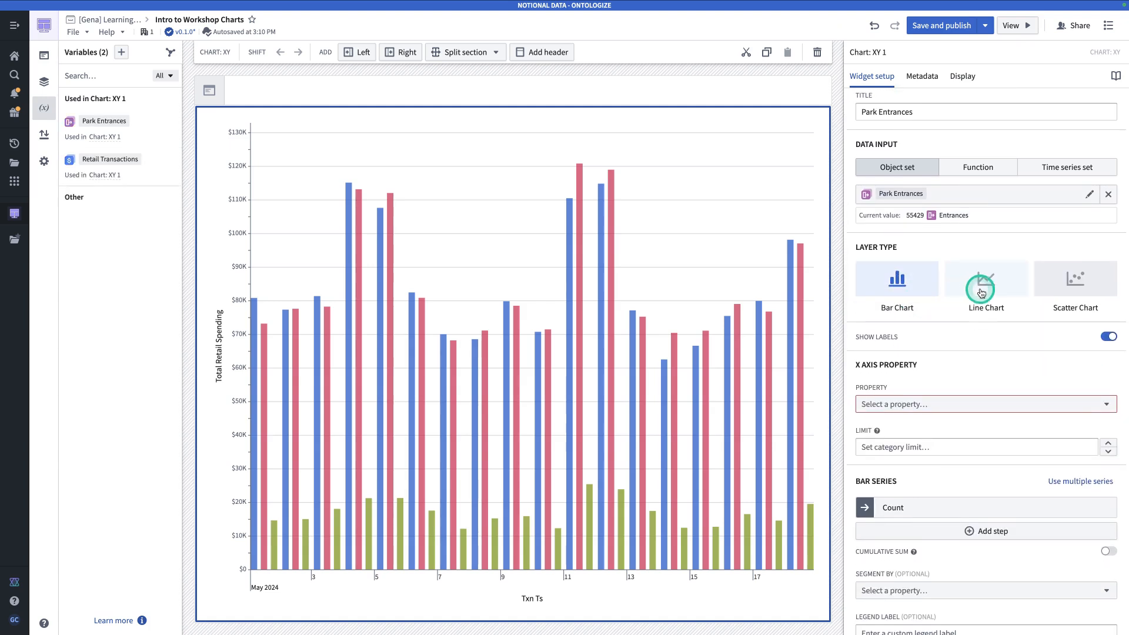
{"action": "left_click", "coordinate": [988, 353]}
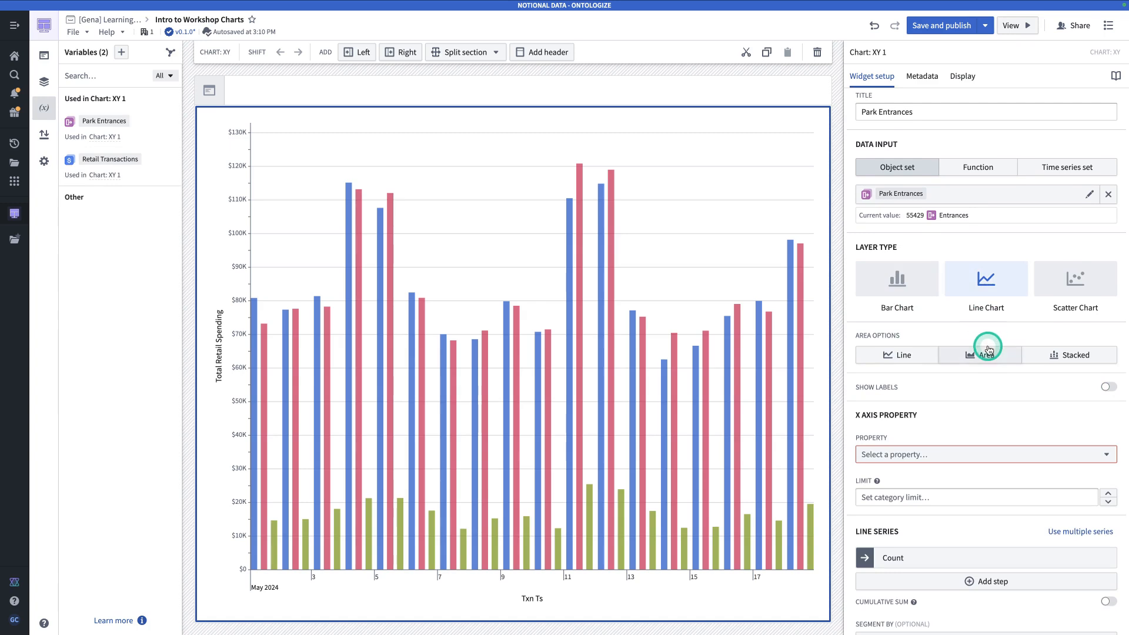
{"action": "left_click", "coordinate": [987, 358]}
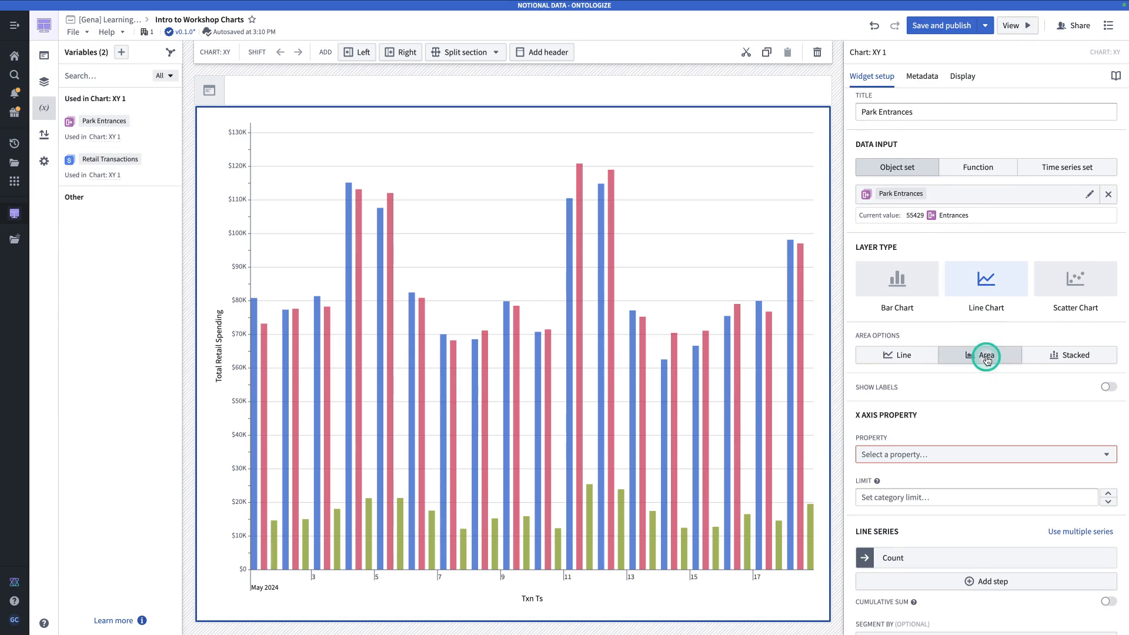
{"action": "scroll", "coordinate": [985, 356], "scroll_direction": "down", "scroll_amount": 2}
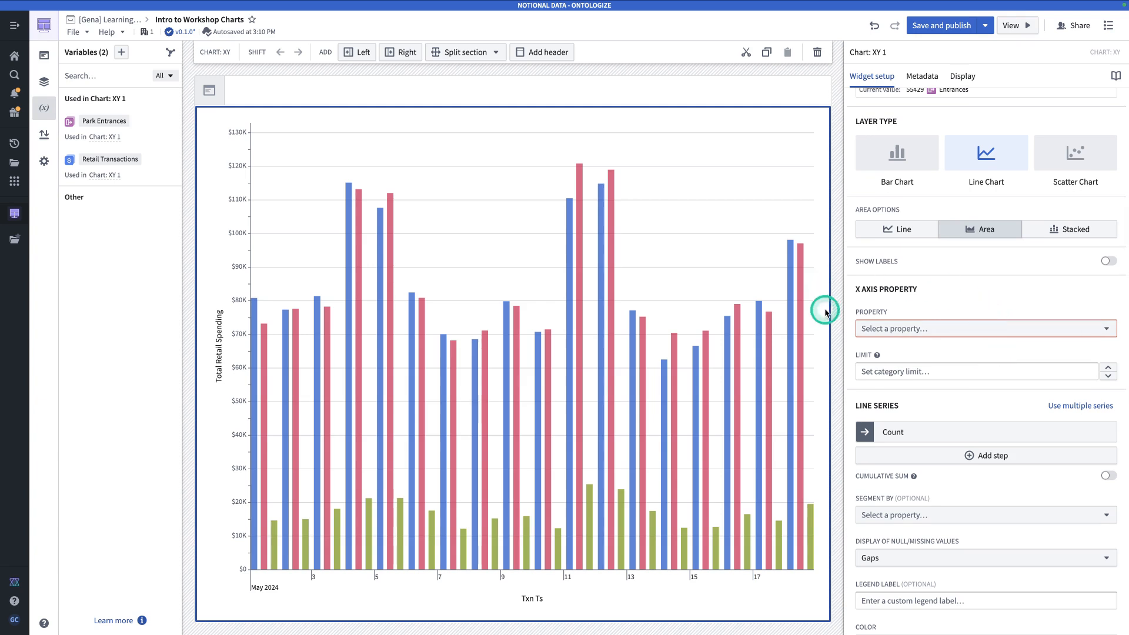
Set the Park Entrances layer's X axis property to Entrance Time, bucketed by Day
{"action": "left_click", "coordinate": [947, 329]}
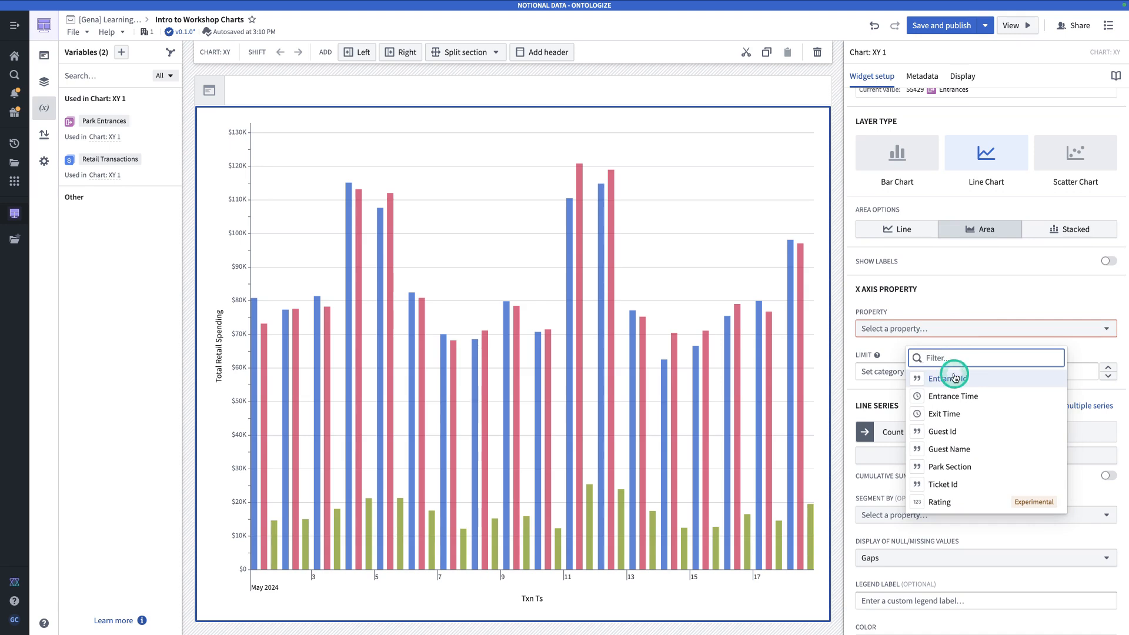
{"action": "left_click", "coordinate": [960, 396]}
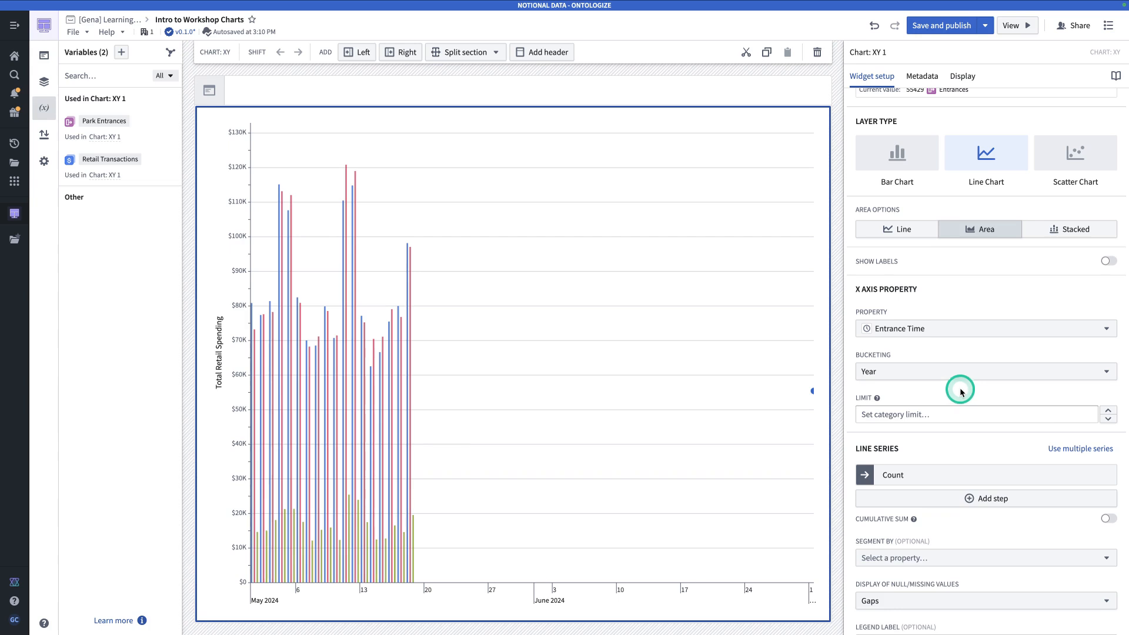
{"action": "left_click", "coordinate": [909, 373]}
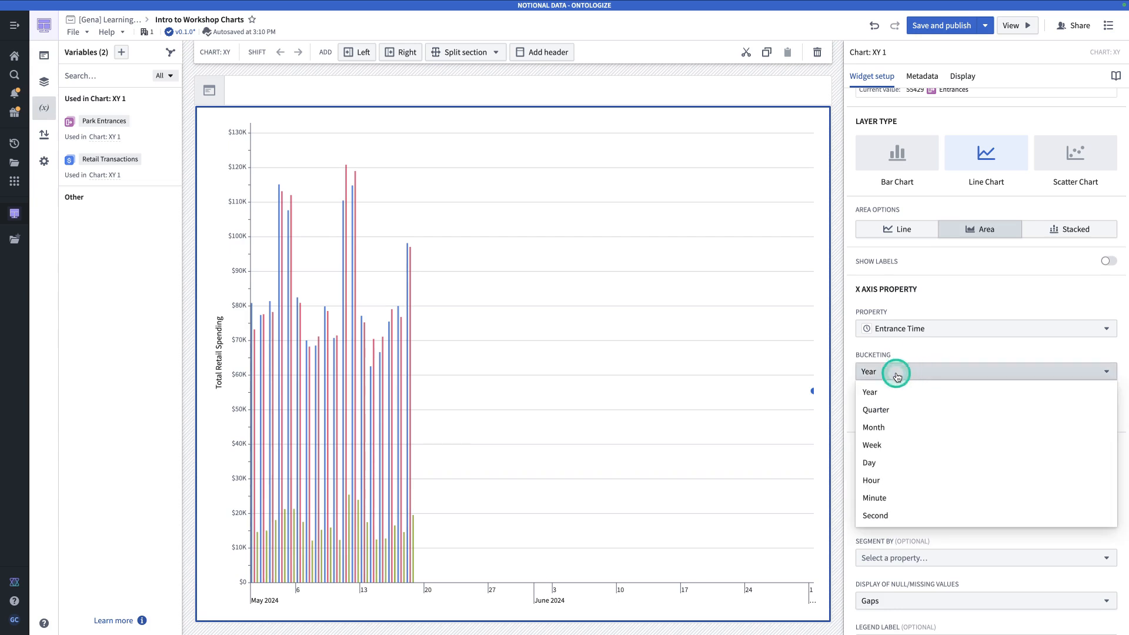
{"action": "left_click", "coordinate": [895, 463]}
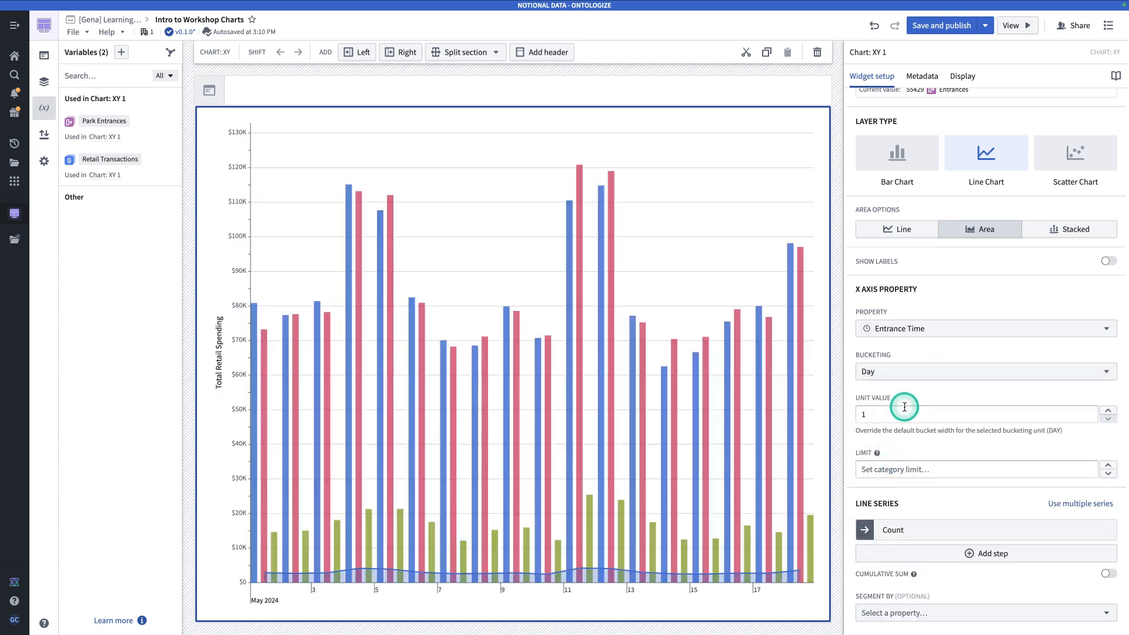
{"action": "scroll", "coordinate": [904, 407], "scroll_direction": "down", "scroll_amount": 2}
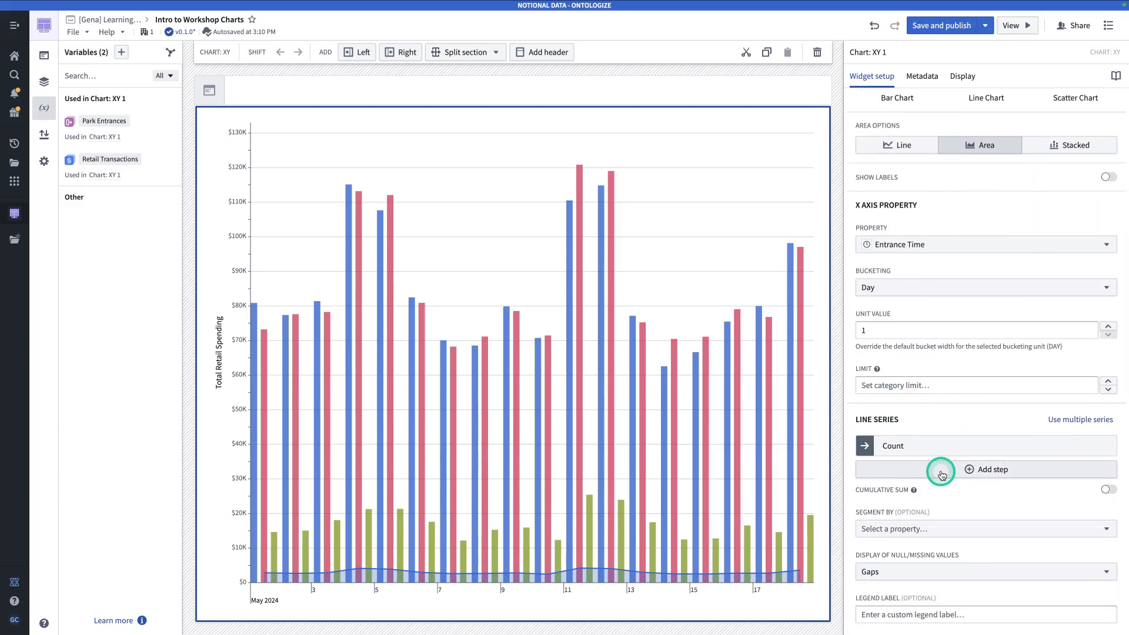
{"action": "scroll", "coordinate": [941, 475], "scroll_direction": "up", "scroll_amount": 1}
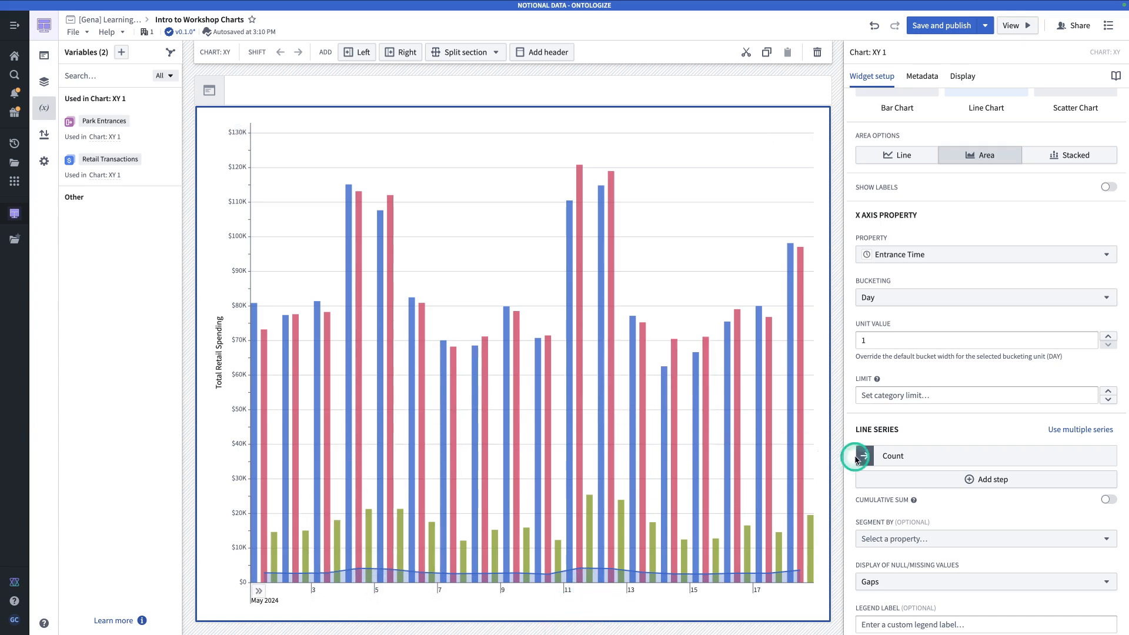
{"action": "scroll", "coordinate": [965, 330], "scroll_direction": "up", "scroll_amount": 5}
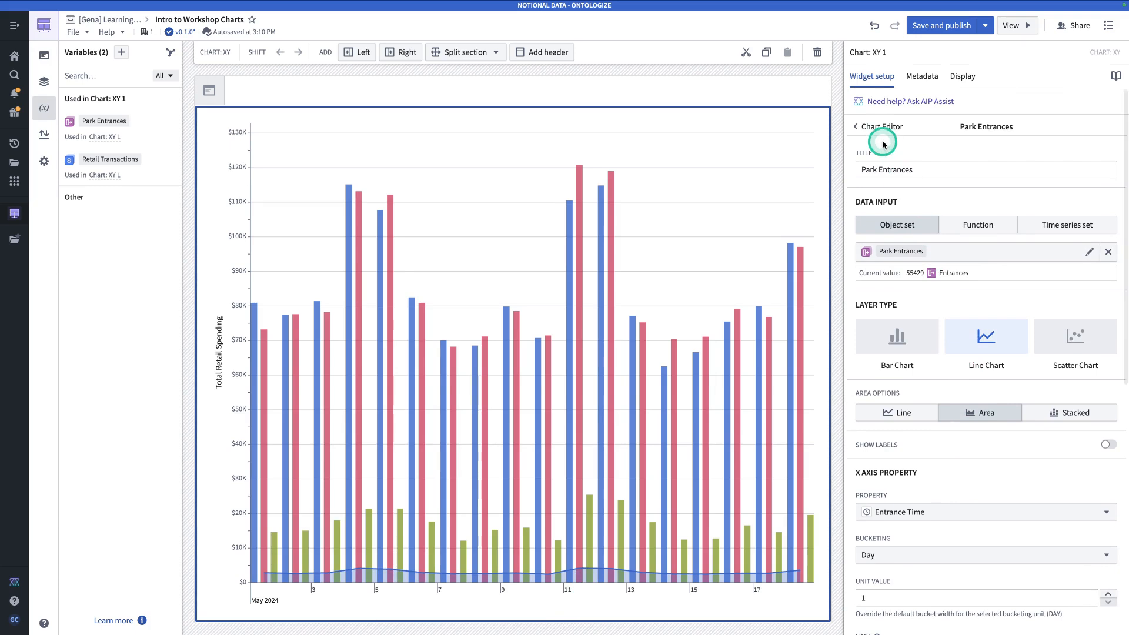
Add a second Y axis to the chart and assign the Park Entrances layer to Axis 2
{"action": "left_click", "coordinate": [855, 128]}
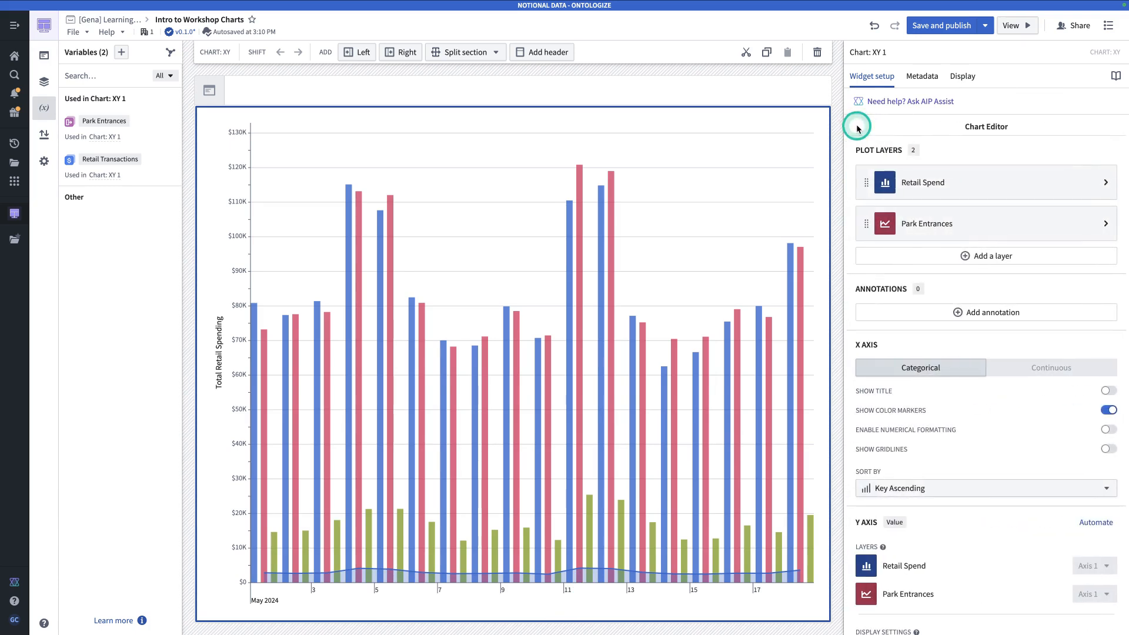
{"action": "scroll", "coordinate": [979, 353], "scroll_direction": "down", "scroll_amount": 3}
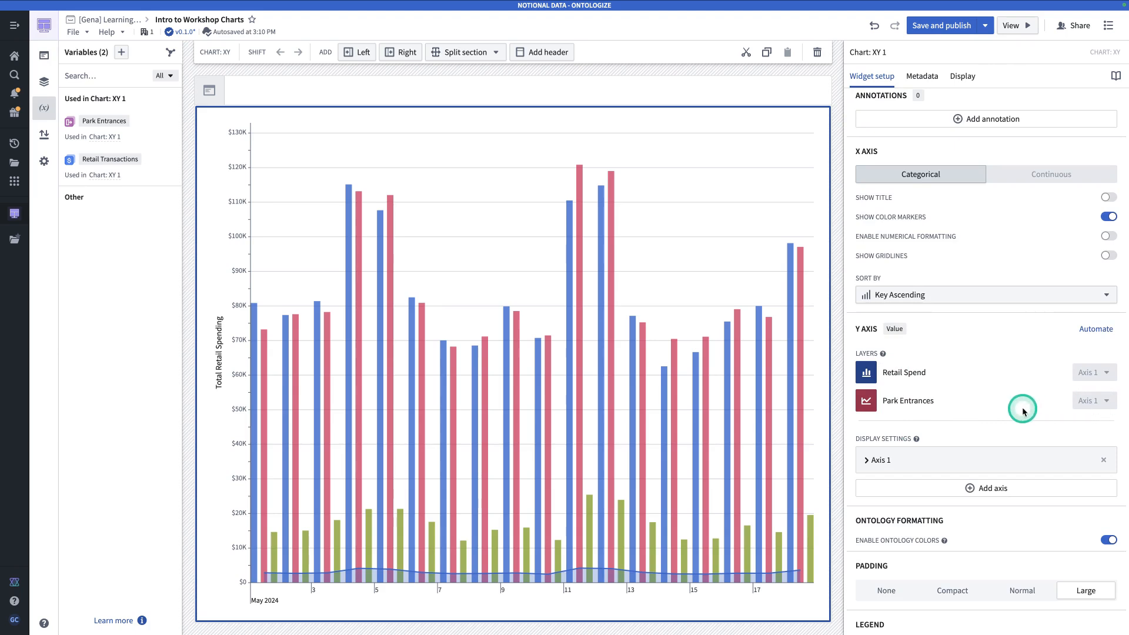
{"action": "left_click", "coordinate": [939, 491]}
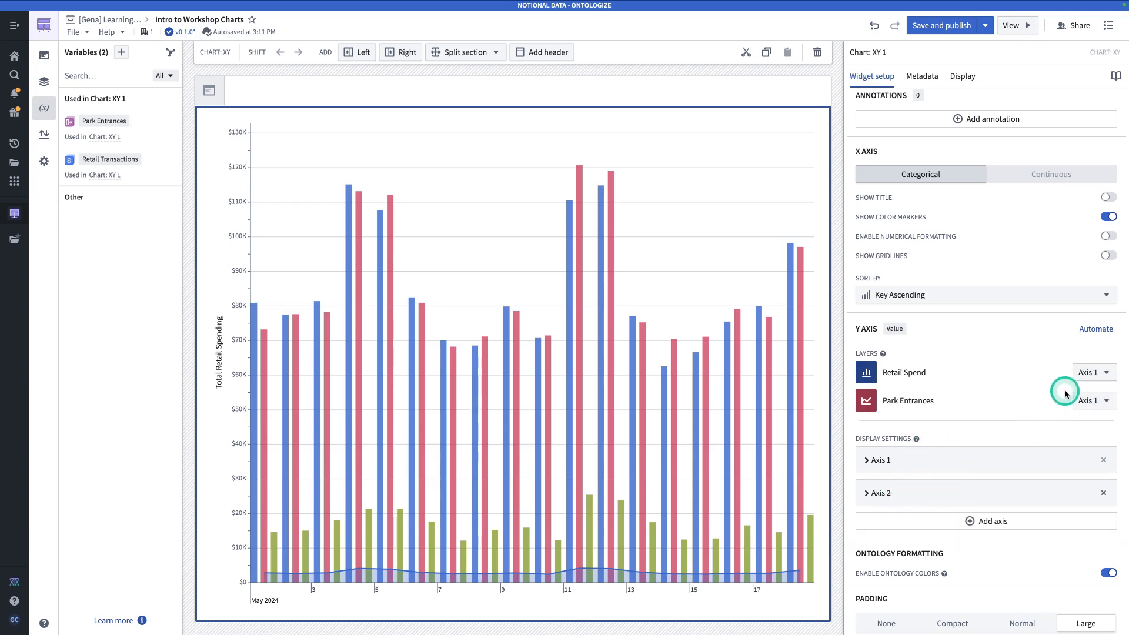
{"action": "left_click", "coordinate": [1091, 401]}
{"action": "left_click", "coordinate": [1085, 448]}
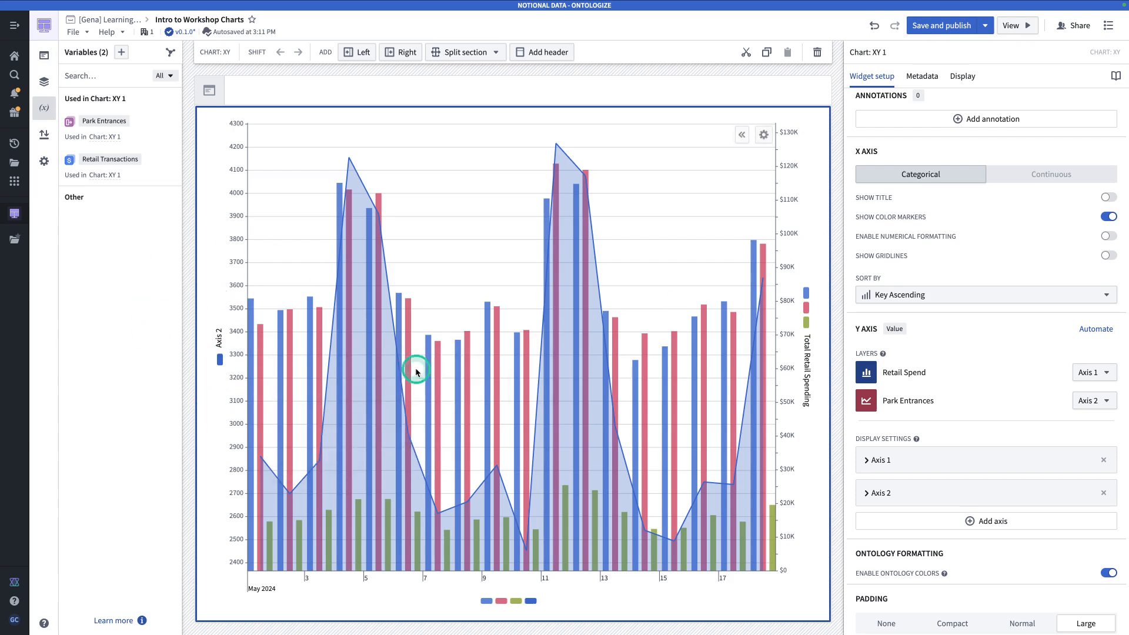
Set Axis 2's title to "Count of Entrances"
{"action": "left_click", "coordinate": [920, 494]}
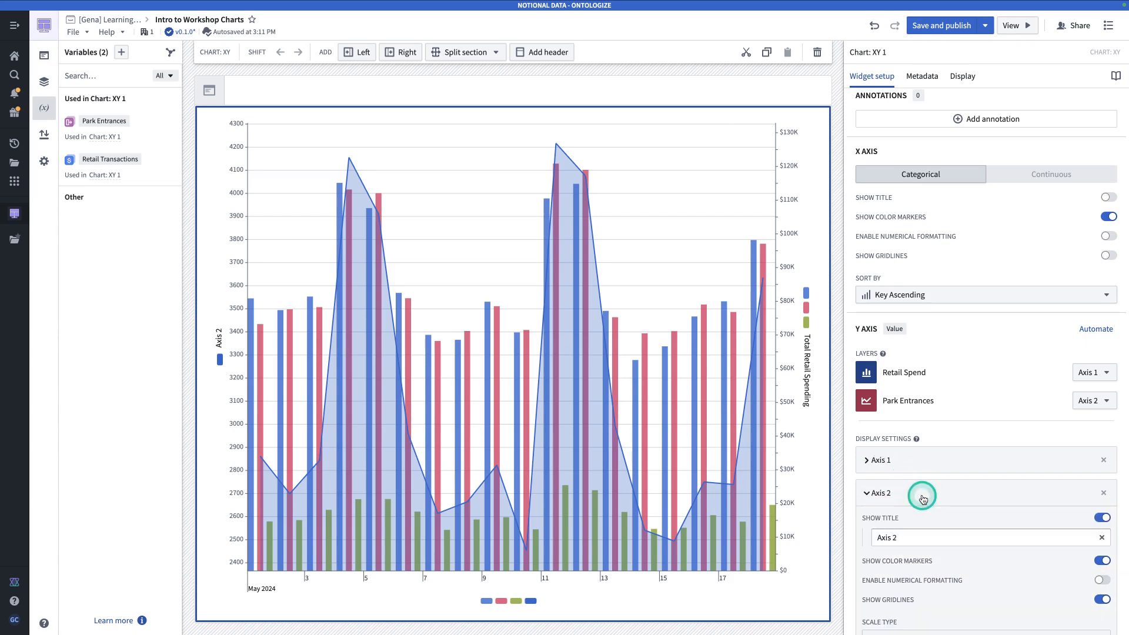
{"action": "scroll", "coordinate": [921, 496], "scroll_direction": "down", "scroll_amount": 2}
{"action": "scroll", "coordinate": [921, 496], "scroll_direction": "down", "scroll_amount": 1}
{"action": "left_click_drag", "start_coordinate": [912, 423], "coordinate": [865, 422]}
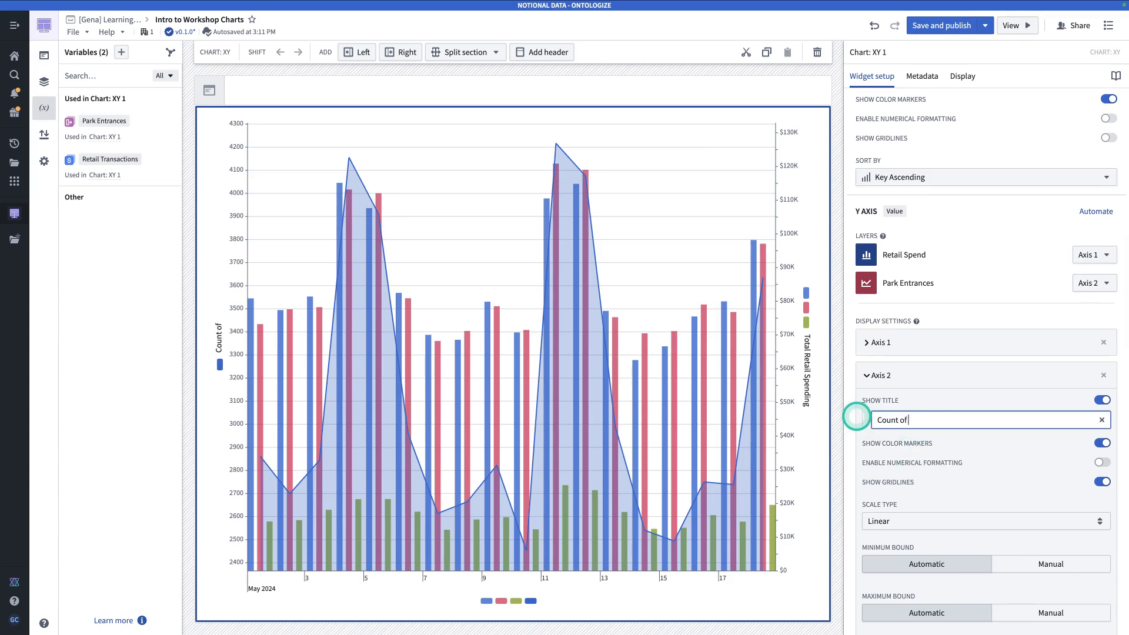
{"action": "type", "text": "Count of Entrances"}
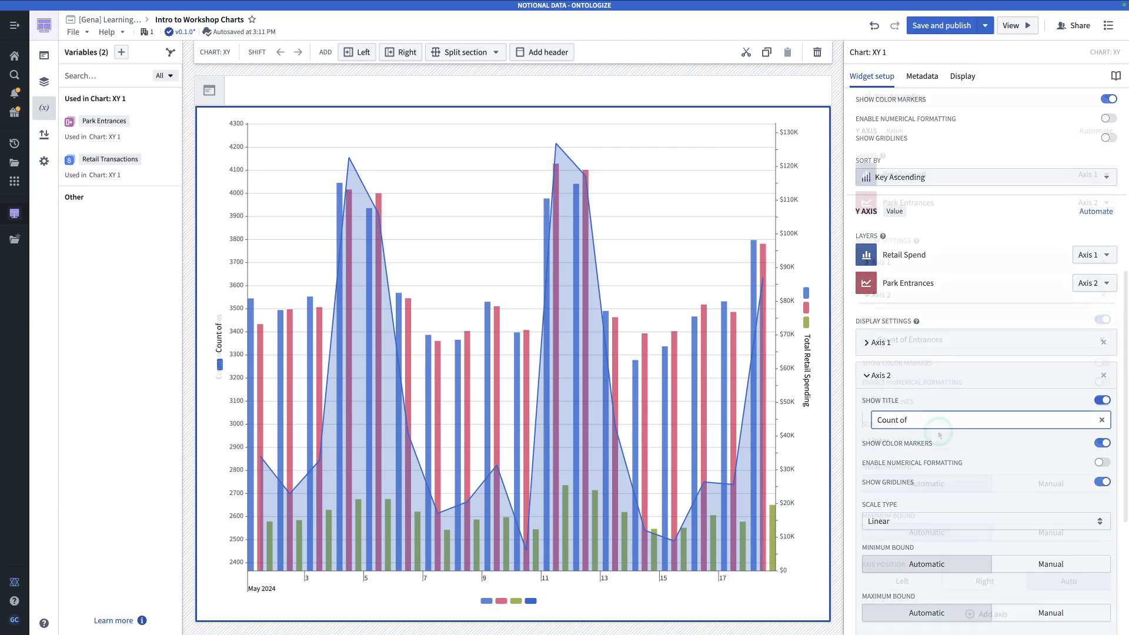
Hide Axis 2's color markers and enable its numerical formatting with Compact notation
{"action": "scroll", "coordinate": [1104, 382], "scroll_direction": "down", "scroll_amount": 3}
{"action": "left_click", "coordinate": [1103, 362]}
{"action": "left_click", "coordinate": [1105, 382]}
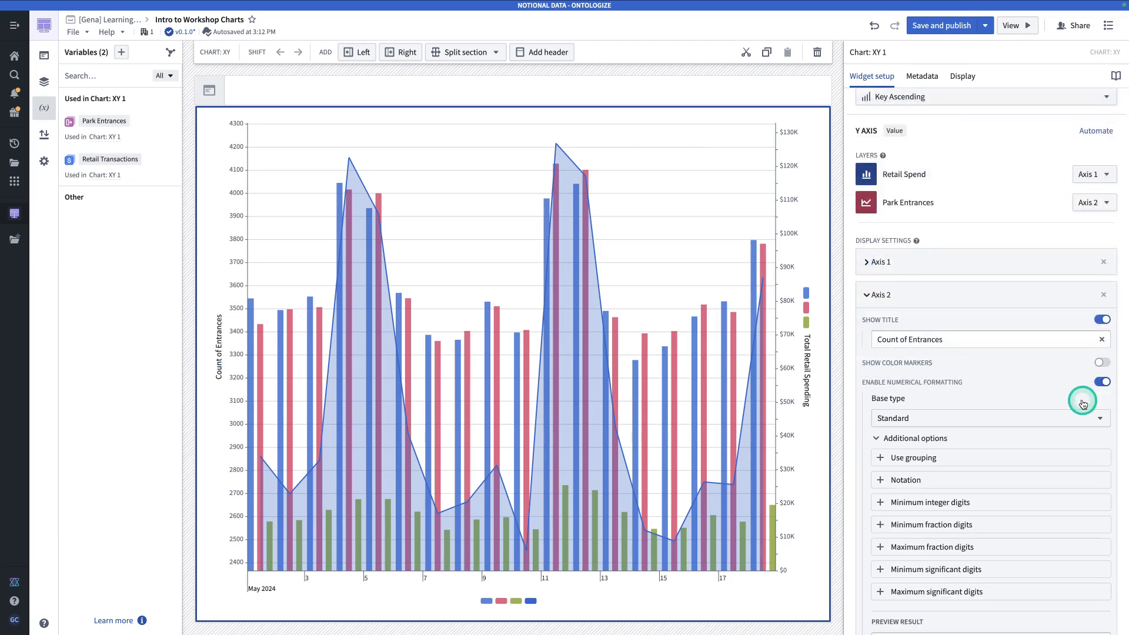
{"action": "left_click", "coordinate": [944, 480]}
{"action": "left_click", "coordinate": [928, 502]}
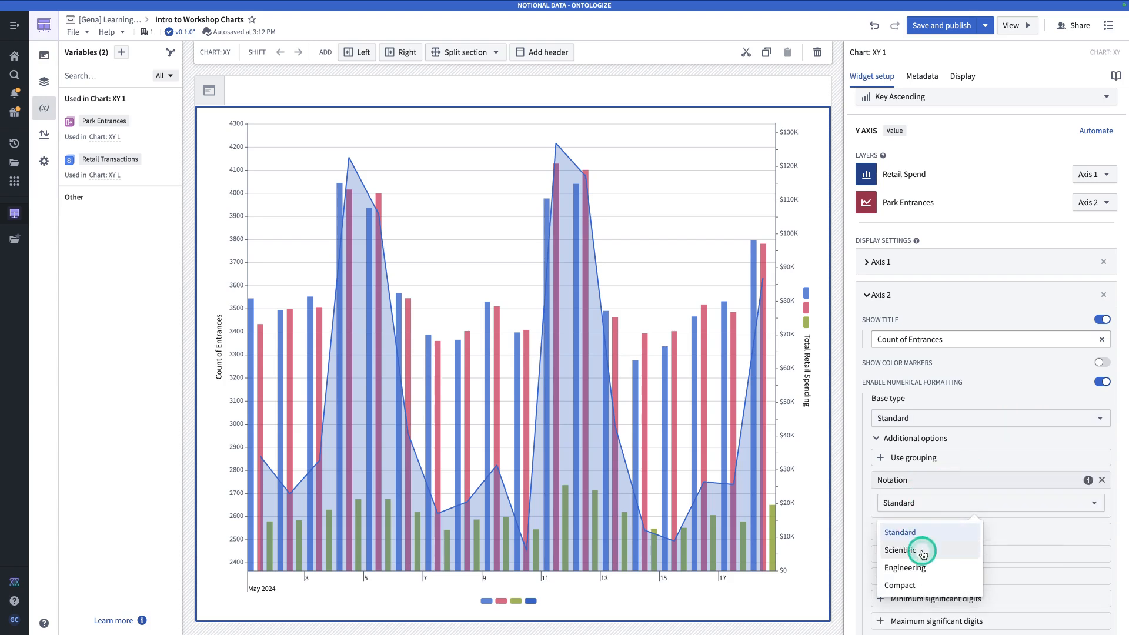
{"action": "left_click", "coordinate": [908, 585]}
Review Axis 2's scale type choices along with its bound and axis position options
{"action": "scroll", "coordinate": [999, 471], "scroll_direction": "down", "scroll_amount": 15}
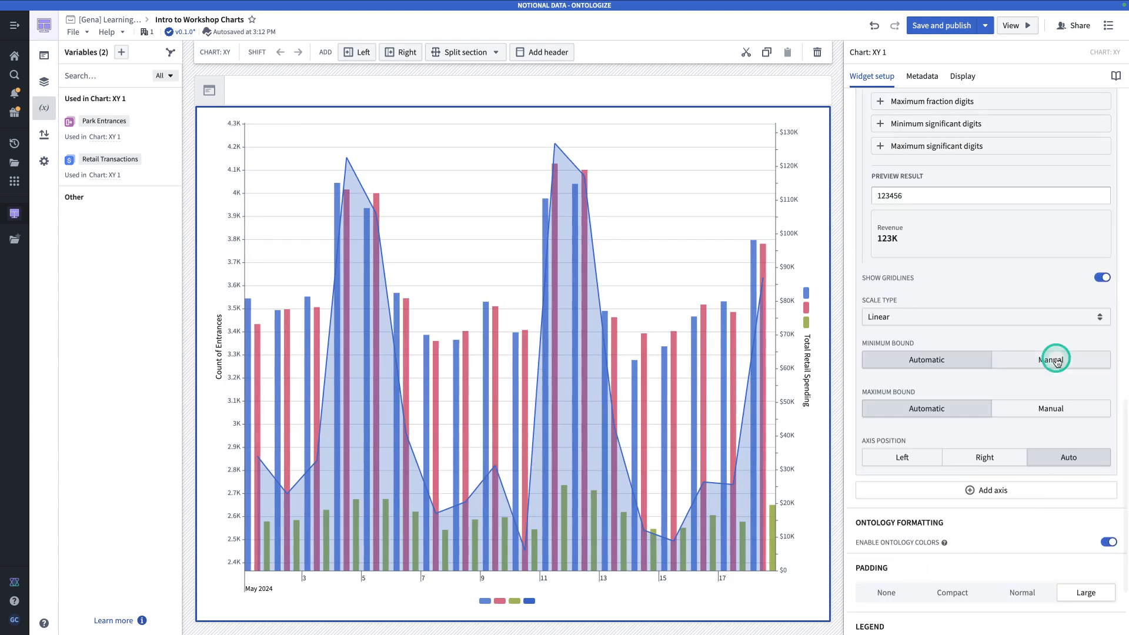
{"action": "left_click", "coordinate": [1012, 307]}
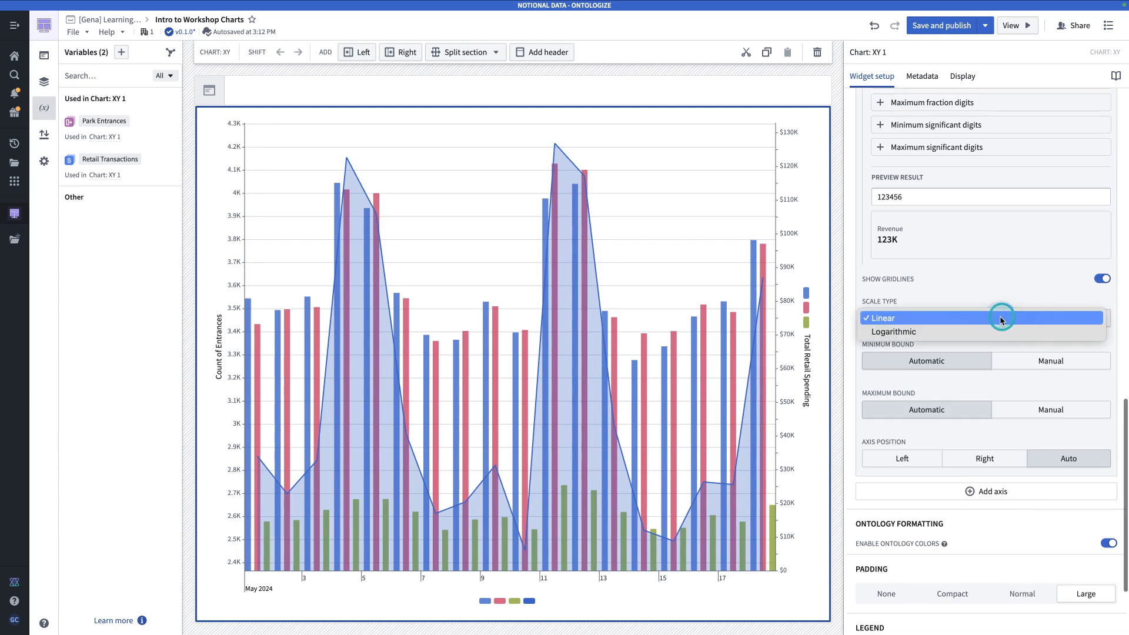
{"action": "left_click", "coordinate": [999, 301]}
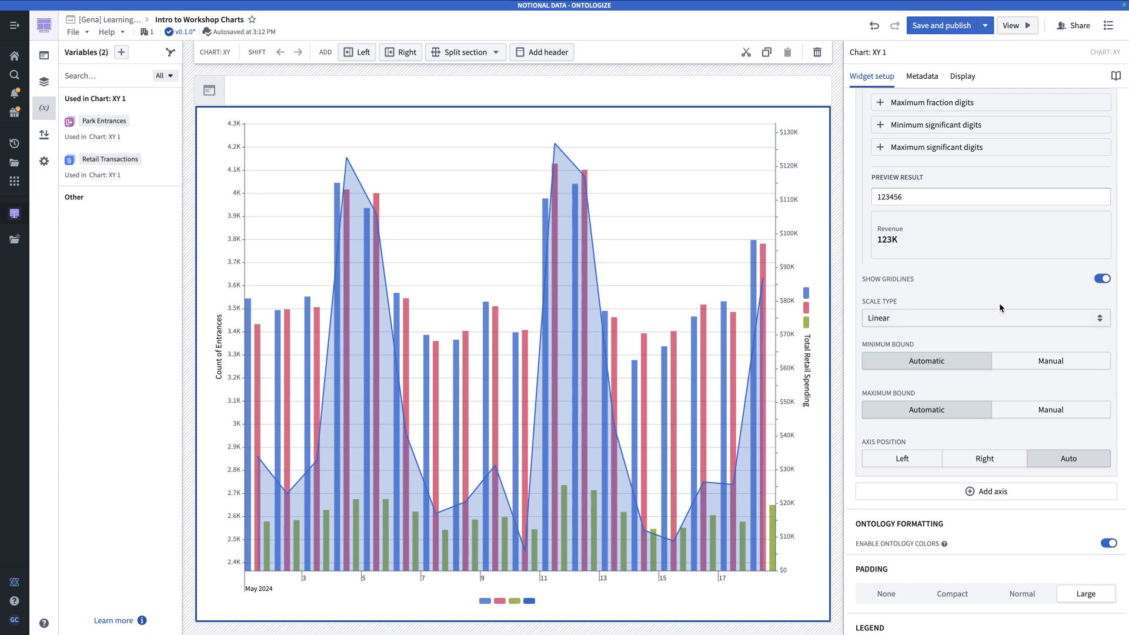
{"action": "scroll", "coordinate": [985, 341], "scroll_direction": "down", "scroll_amount": 1}
{"action": "scroll", "coordinate": [935, 432], "scroll_direction": "up", "scroll_amount": 5}
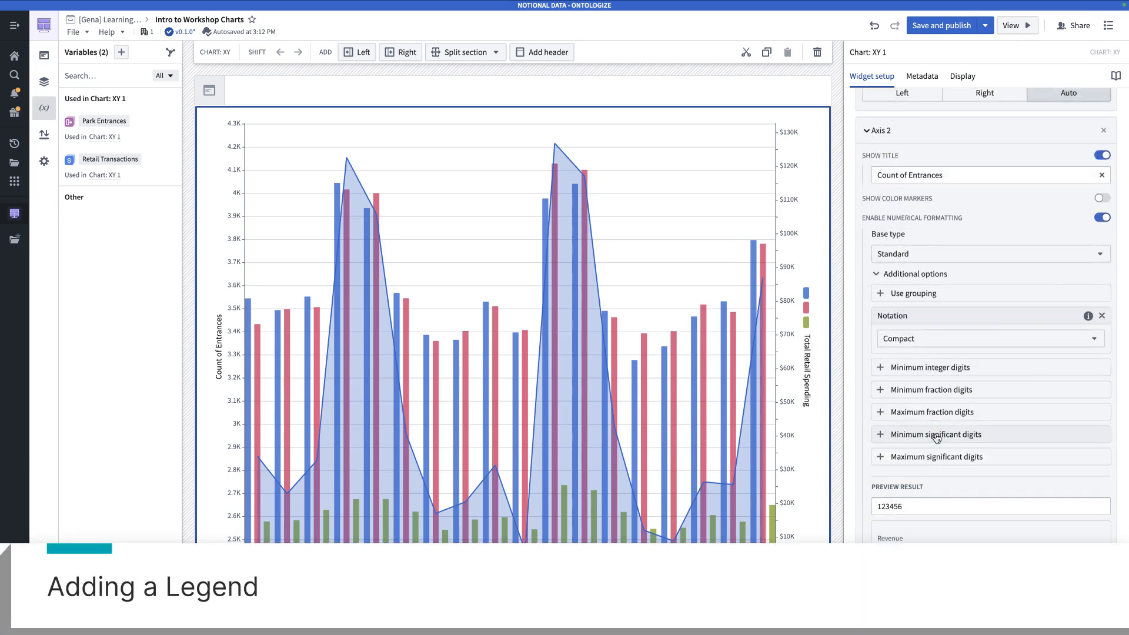
Turn on the legend for the chart
{"action": "scroll", "coordinate": [938, 438], "scroll_direction": "down", "scroll_amount": 7}
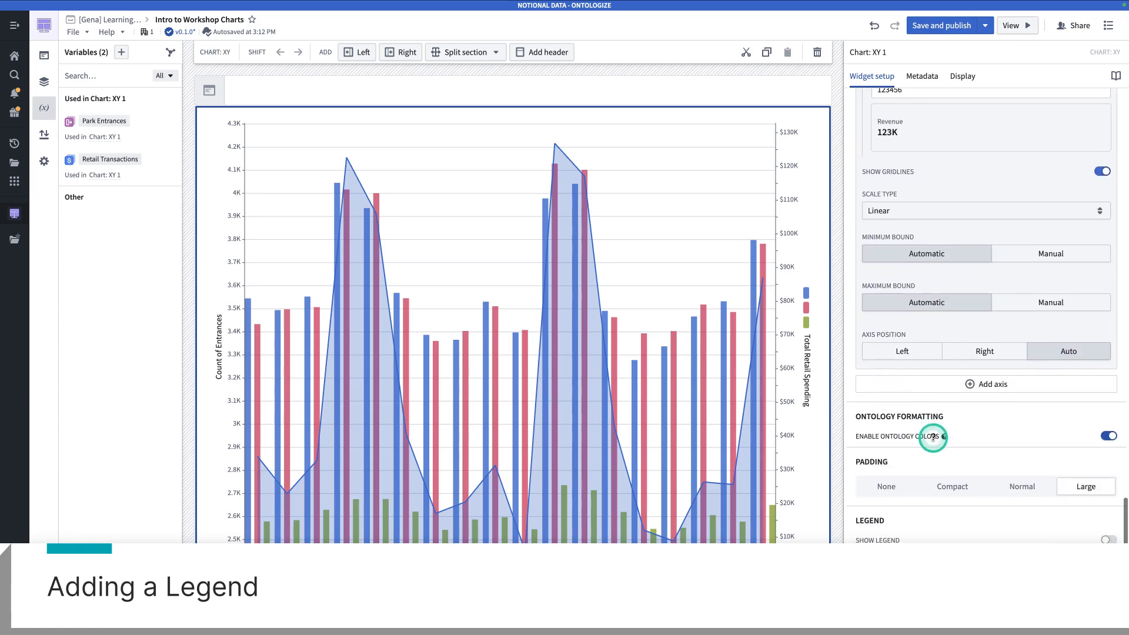
{"action": "left_click", "coordinate": [1111, 530]}
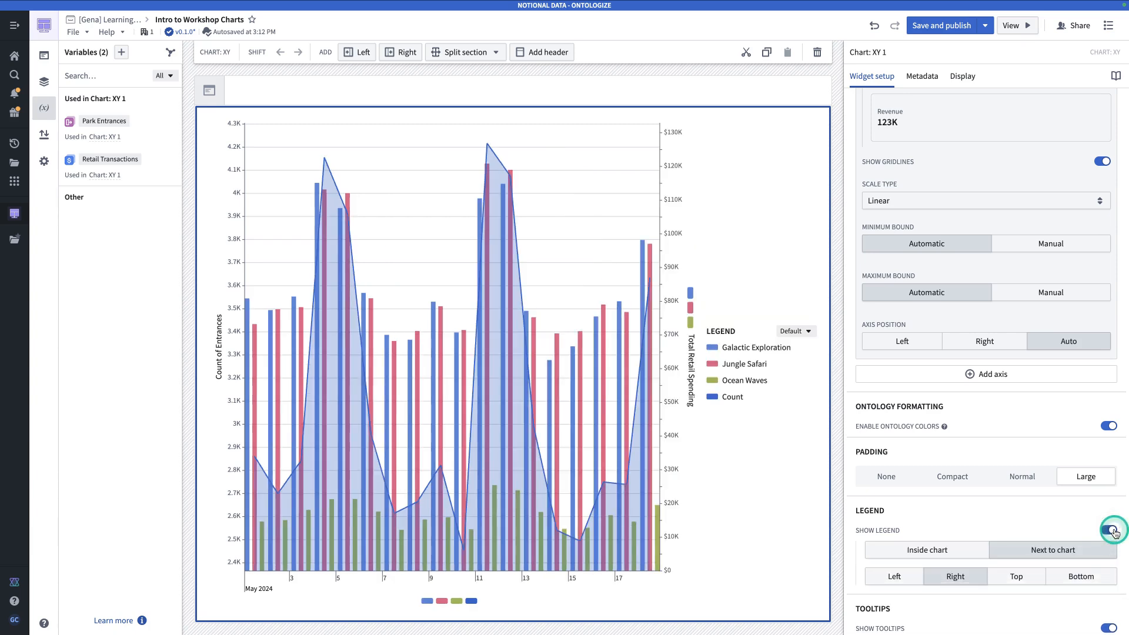
{"action": "scroll", "coordinate": [1003, 373], "scroll_direction": "down", "scroll_amount": 1}
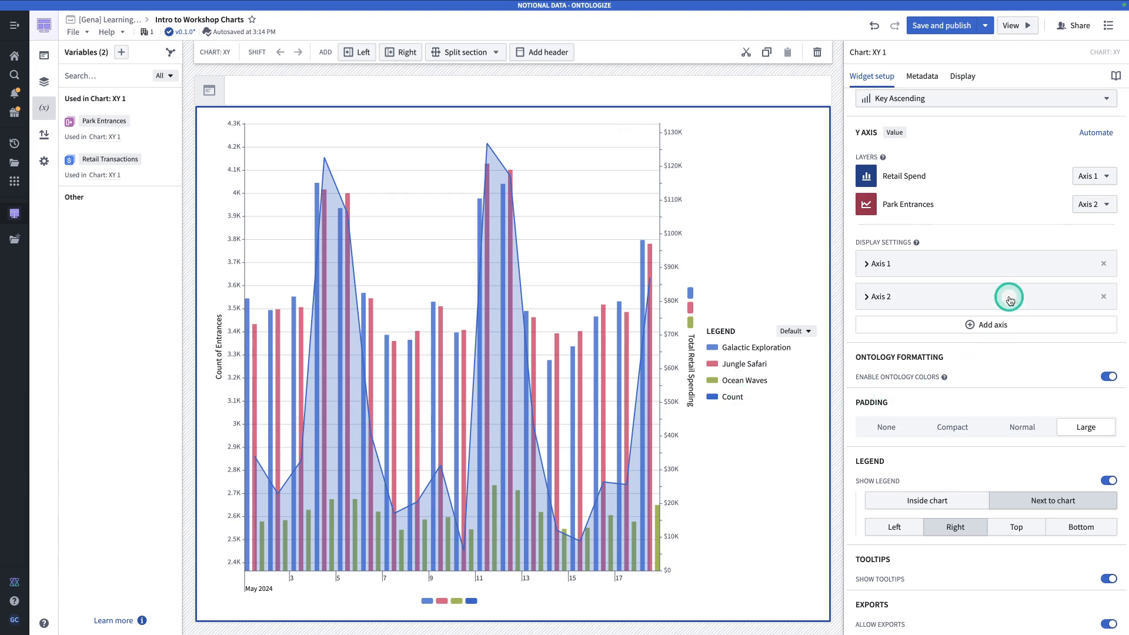
Set the Park Entrances layer's line series legend label to "Park Entrances" and return to the chart editor
{"action": "scroll", "coordinate": [1008, 297], "scroll_direction": "up", "scroll_amount": 6}
{"action": "scroll", "coordinate": [1010, 300], "scroll_direction": "up", "scroll_amount": 1}
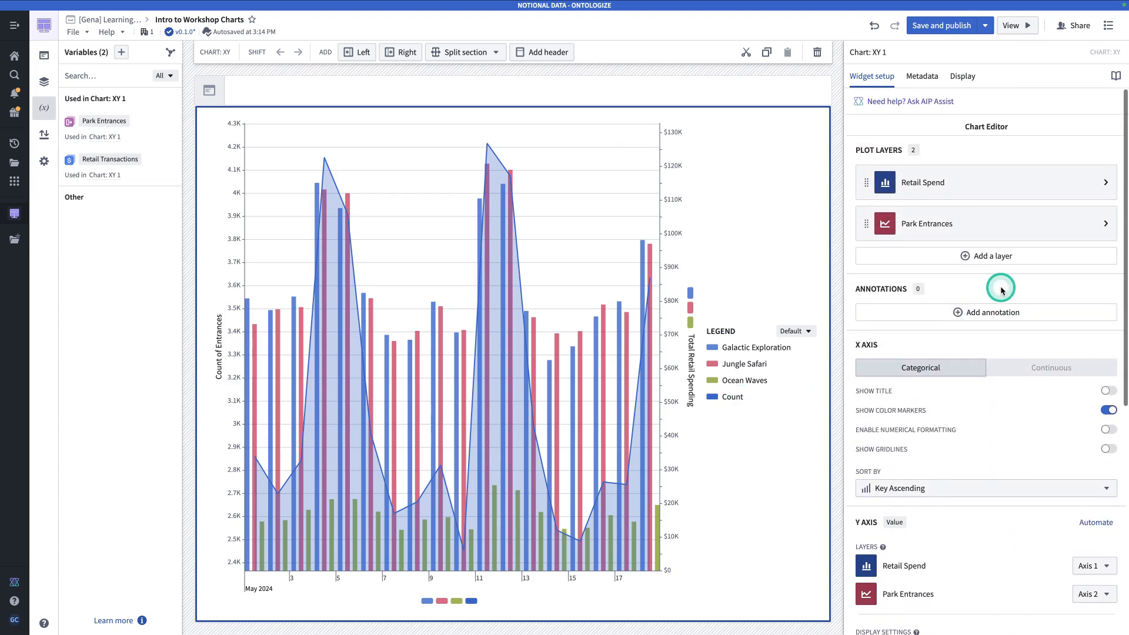
{"action": "left_click", "coordinate": [980, 226]}
{"action": "scroll", "coordinate": [972, 282], "scroll_direction": "down", "scroll_amount": 10}
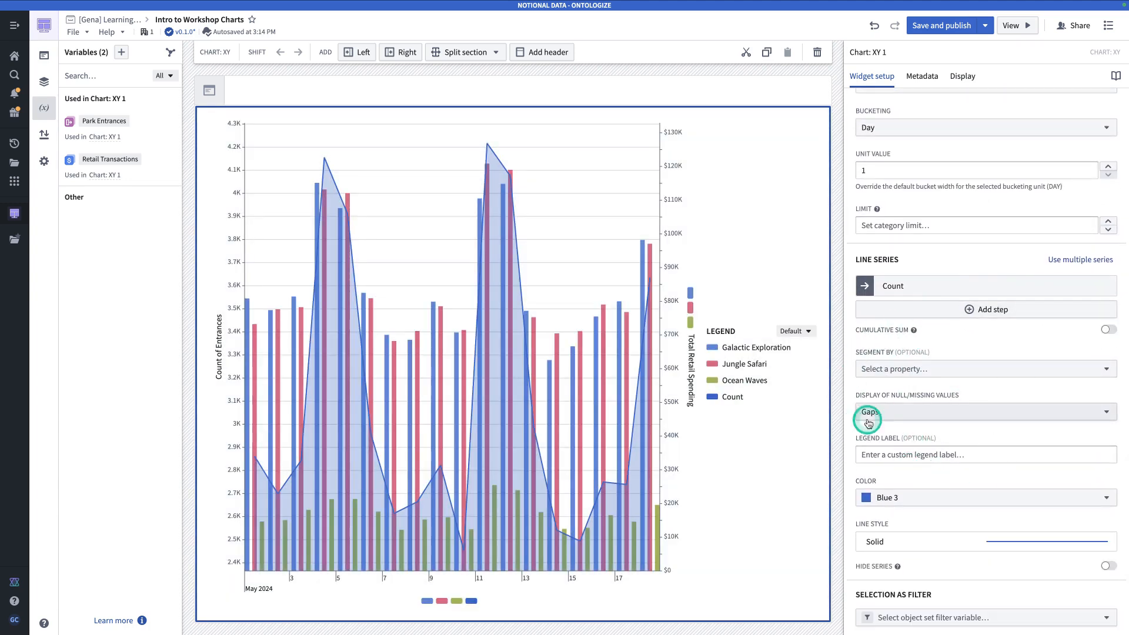
{"action": "left_click", "coordinate": [915, 456]}
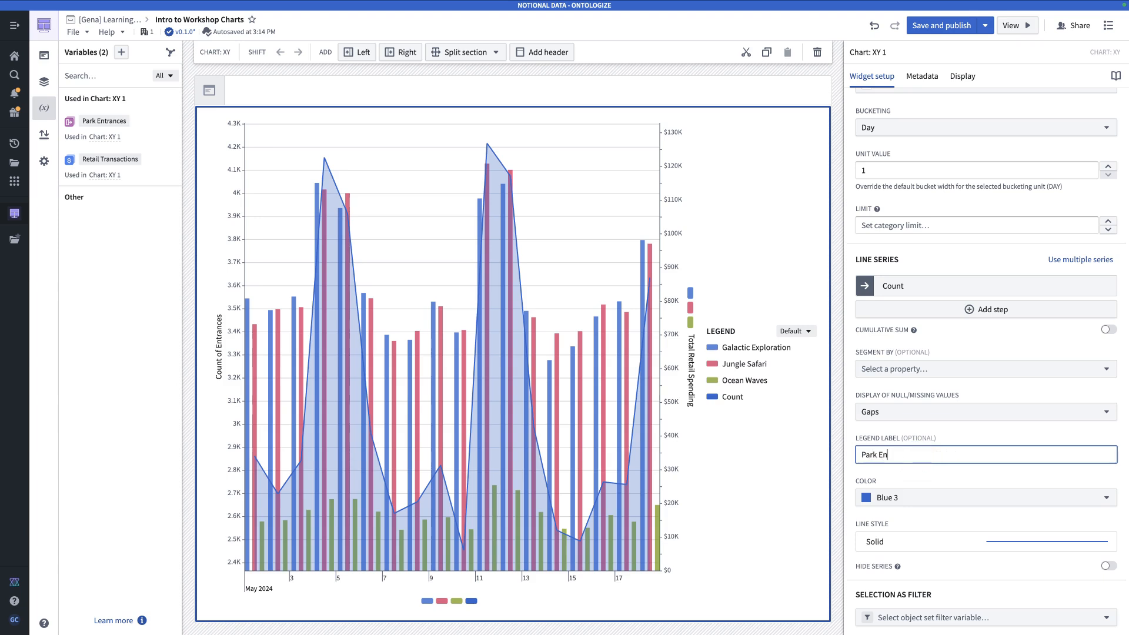
{"action": "left_click", "coordinate": [907, 471]}
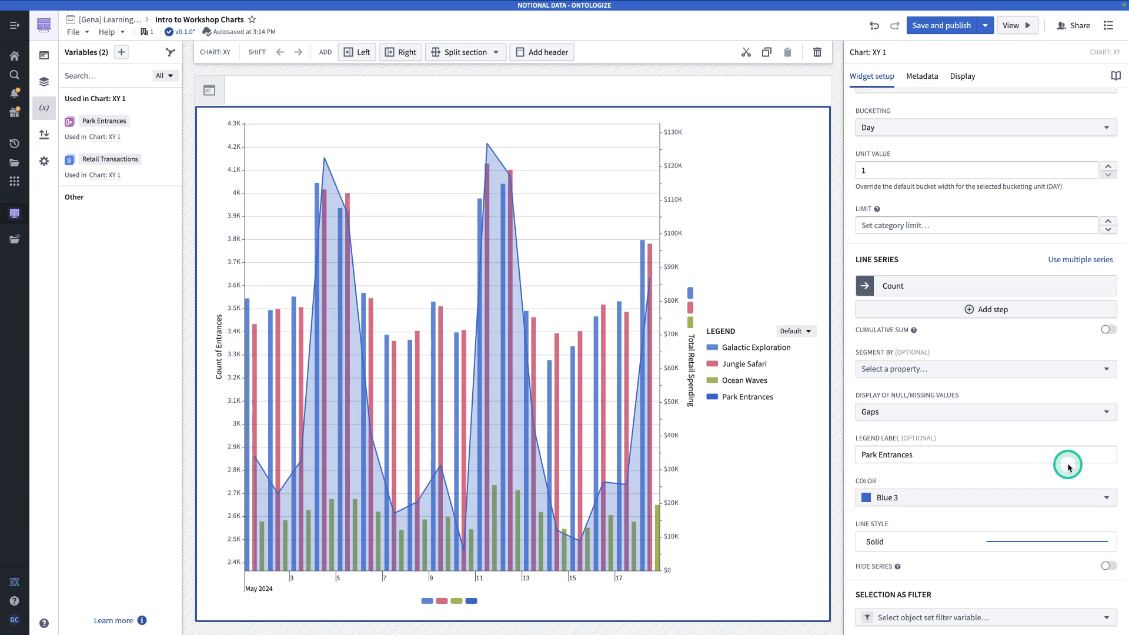
{"action": "scroll", "coordinate": [1068, 466], "scroll_direction": "up", "scroll_amount": 10}
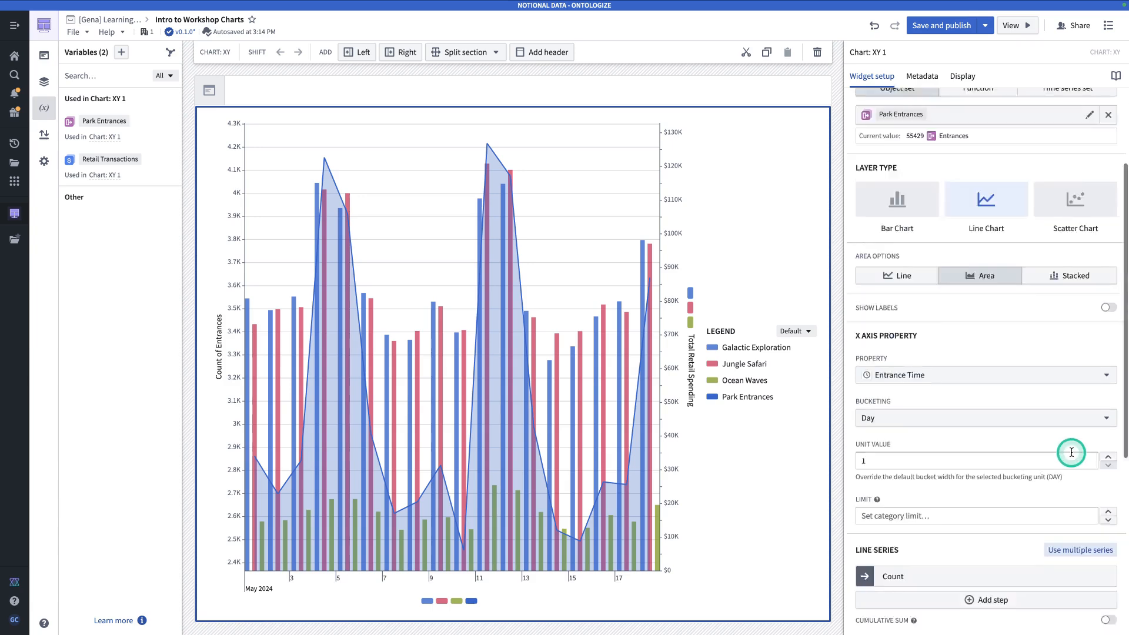
{"action": "left_click", "coordinate": [882, 127]}
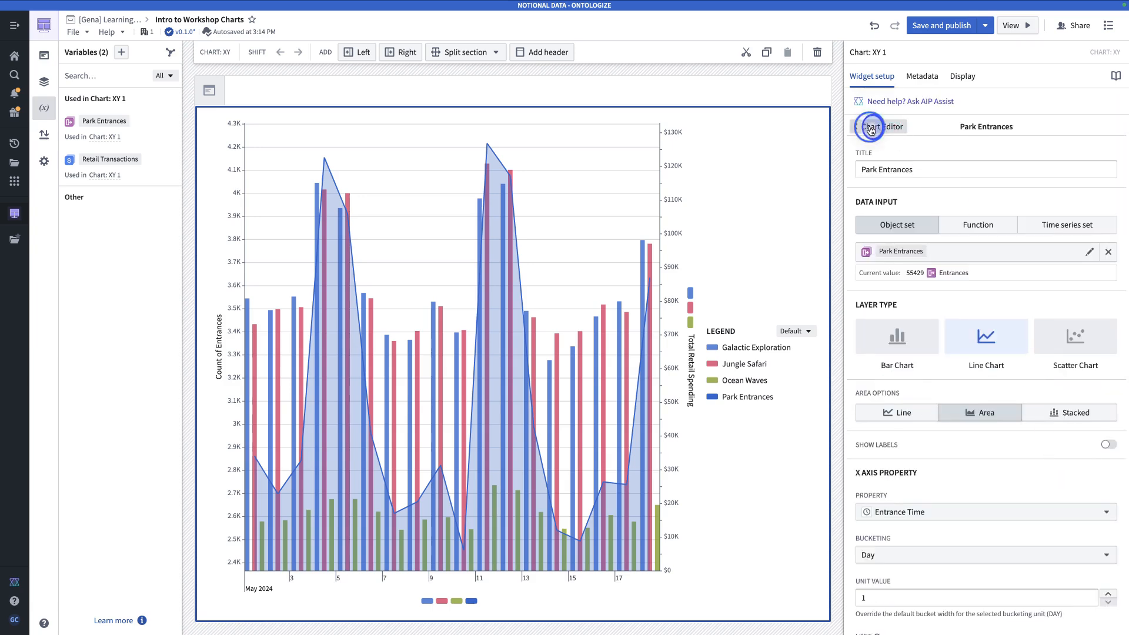
Hide the X axis color markers and show the X axis gridlines
{"action": "scroll", "coordinate": [1005, 343], "scroll_direction": "down", "scroll_amount": 5}
{"action": "scroll", "coordinate": [1007, 343], "scroll_direction": "up", "scroll_amount": 5}
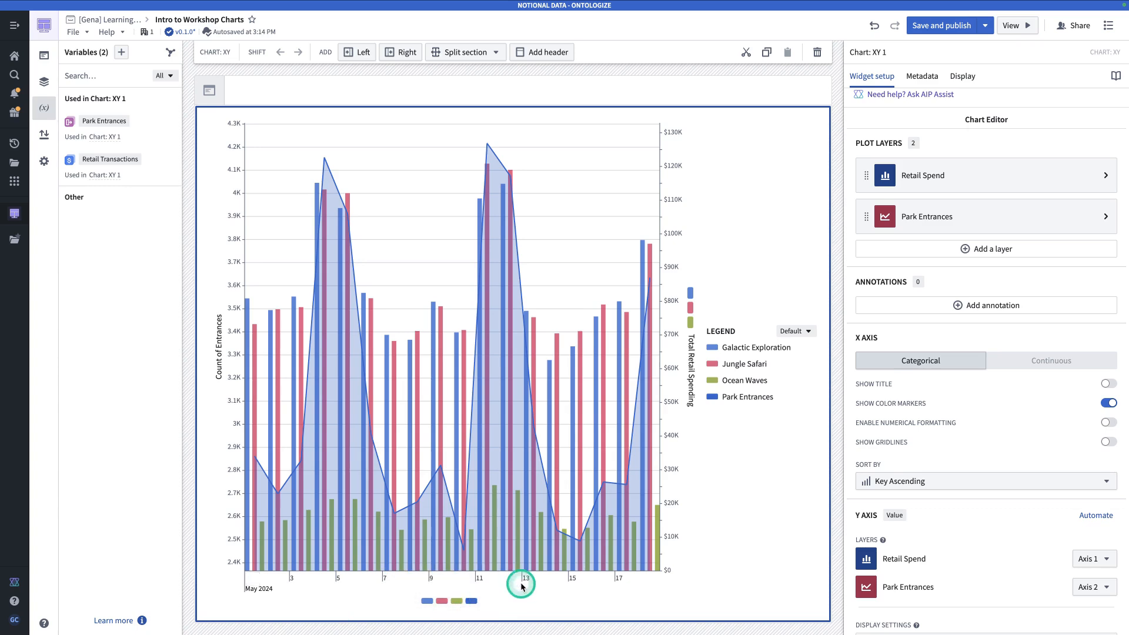
{"action": "left_click", "coordinate": [1108, 404]}
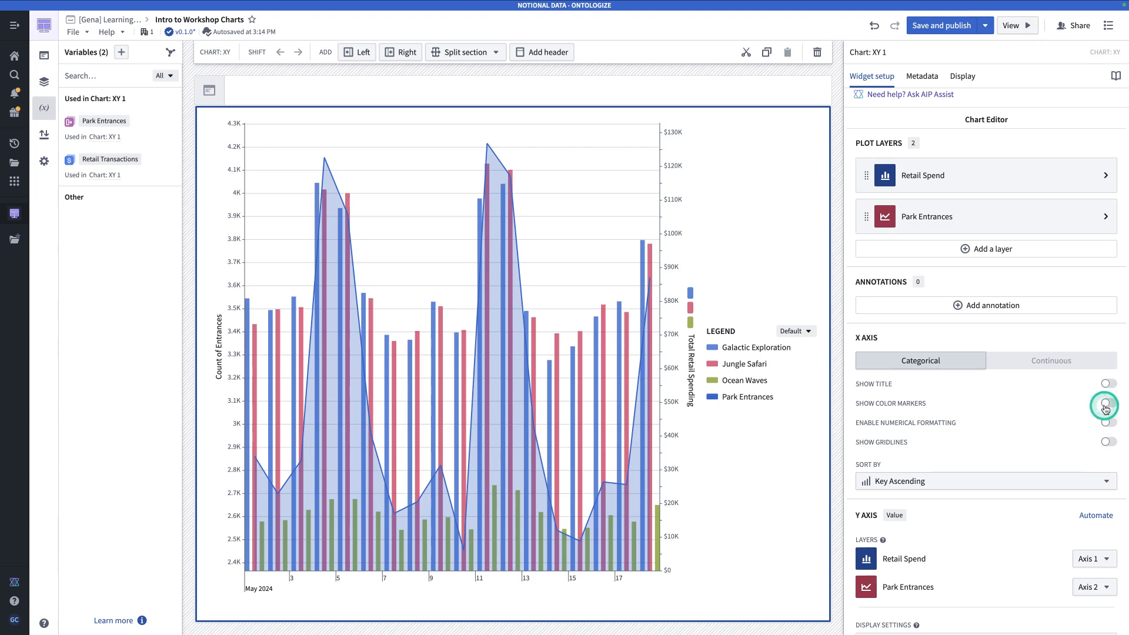
{"action": "left_click", "coordinate": [1110, 442]}
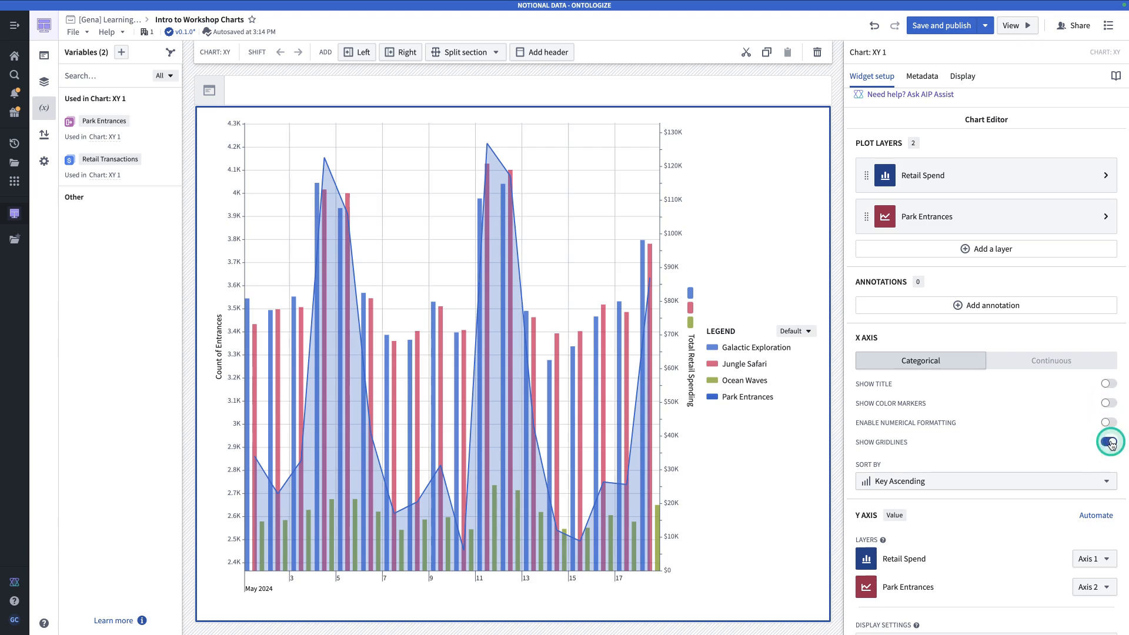
Move the legend inside the chart
{"action": "scroll", "coordinate": [1036, 470], "scroll_direction": "down", "scroll_amount": 7}
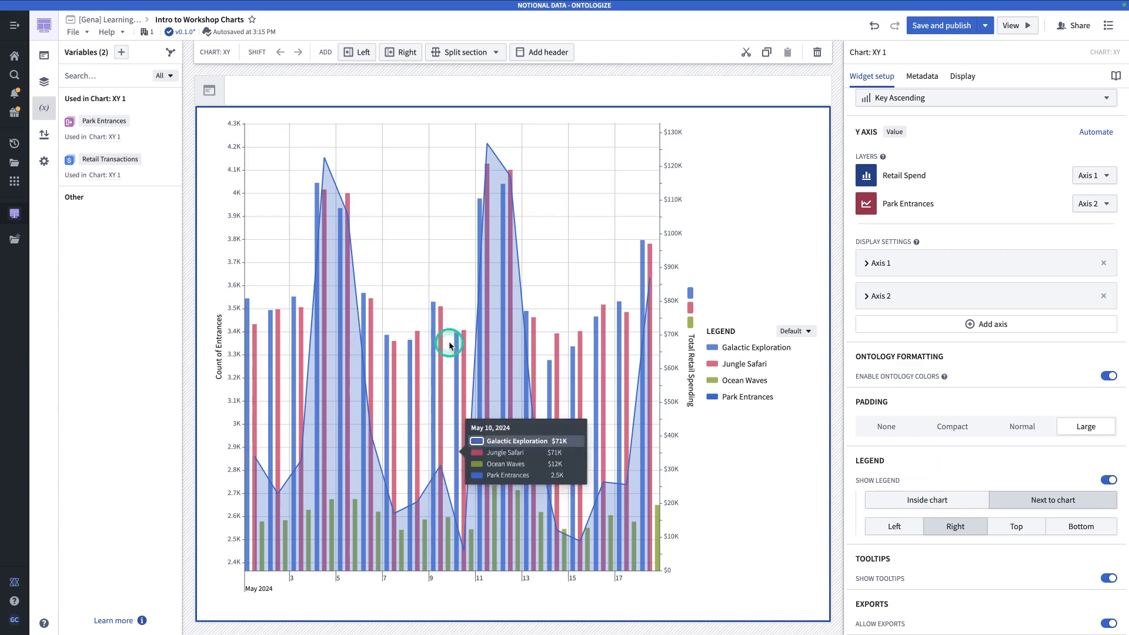
{"action": "left_click", "coordinate": [916, 500]}
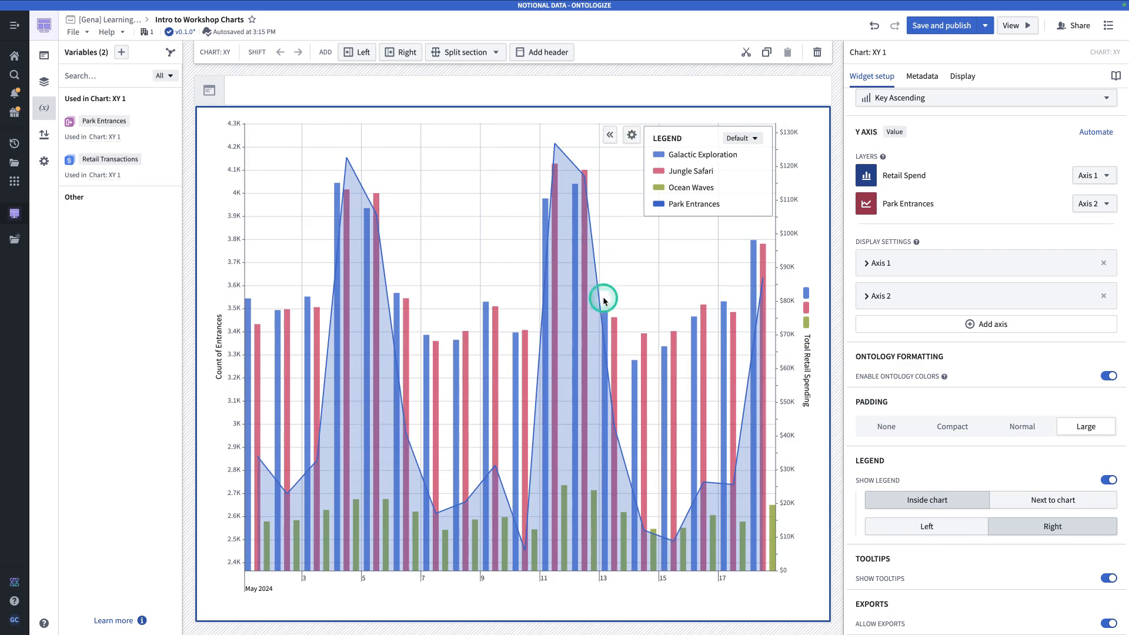
{"action": "mouse_move", "coordinate": [702, 365]}
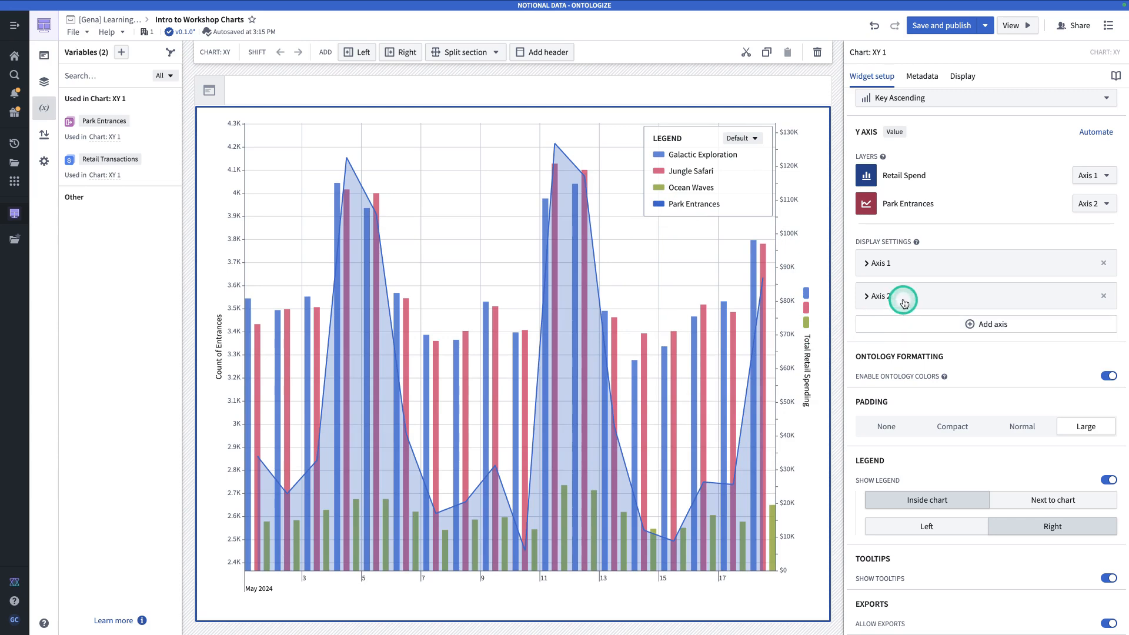
Hide the color markers on Axis 1, the Total Retail Spending axis
{"action": "left_click", "coordinate": [875, 265]}
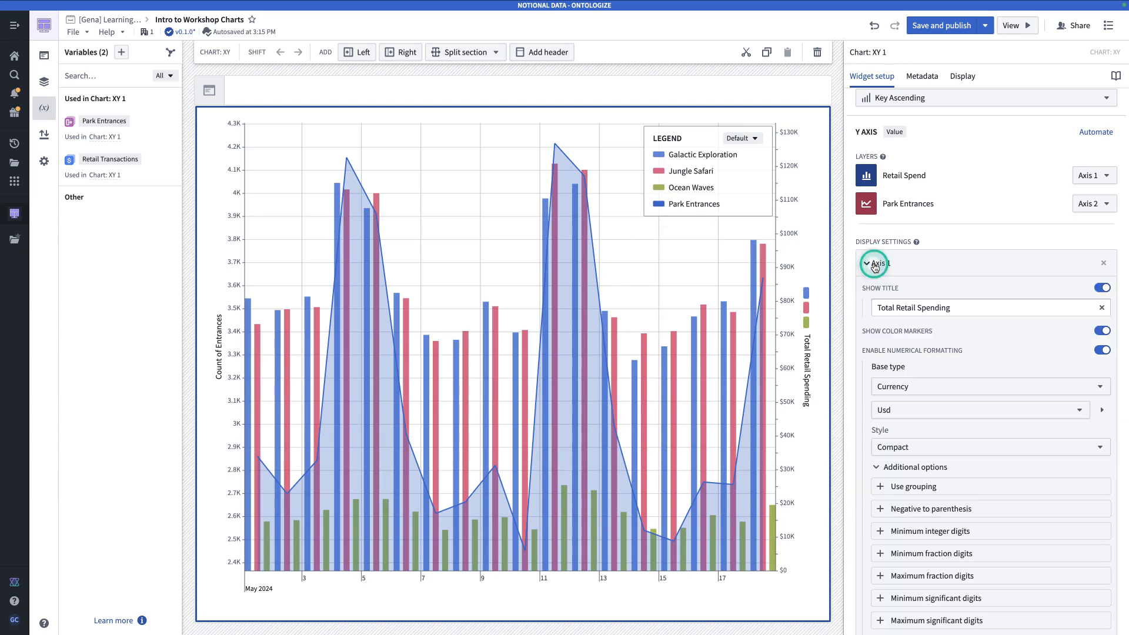
{"action": "scroll", "coordinate": [1058, 312], "scroll_direction": "down", "scroll_amount": 2}
{"action": "left_click", "coordinate": [1101, 223]}
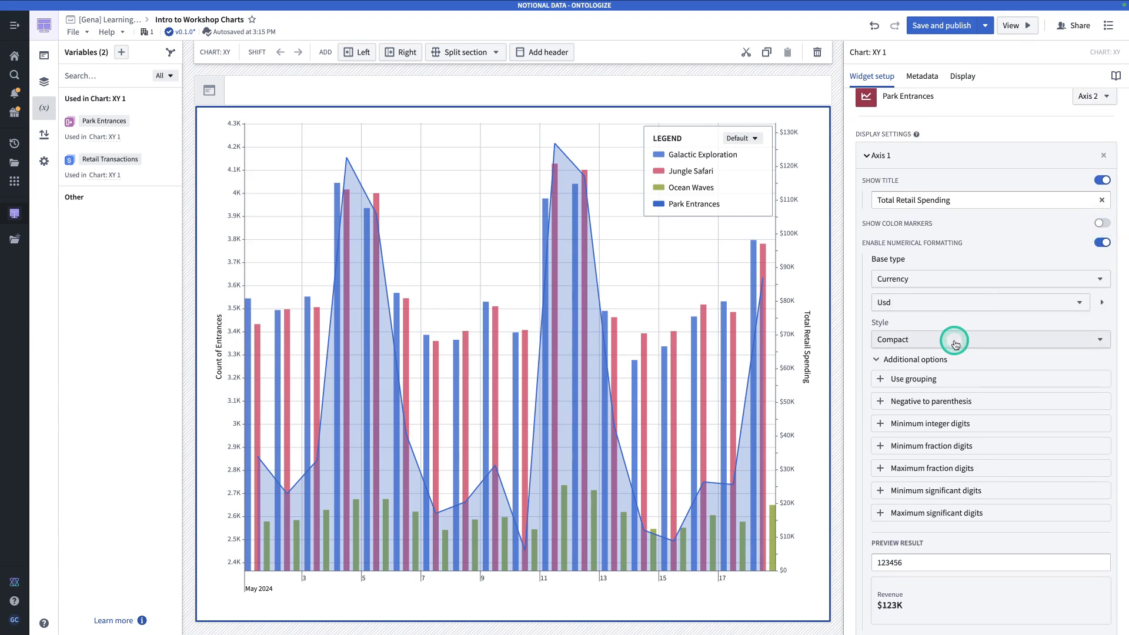
Show a title on the X axis and set it to "Date"
{"action": "scroll", "coordinate": [946, 172], "scroll_direction": "up", "scroll_amount": 8}
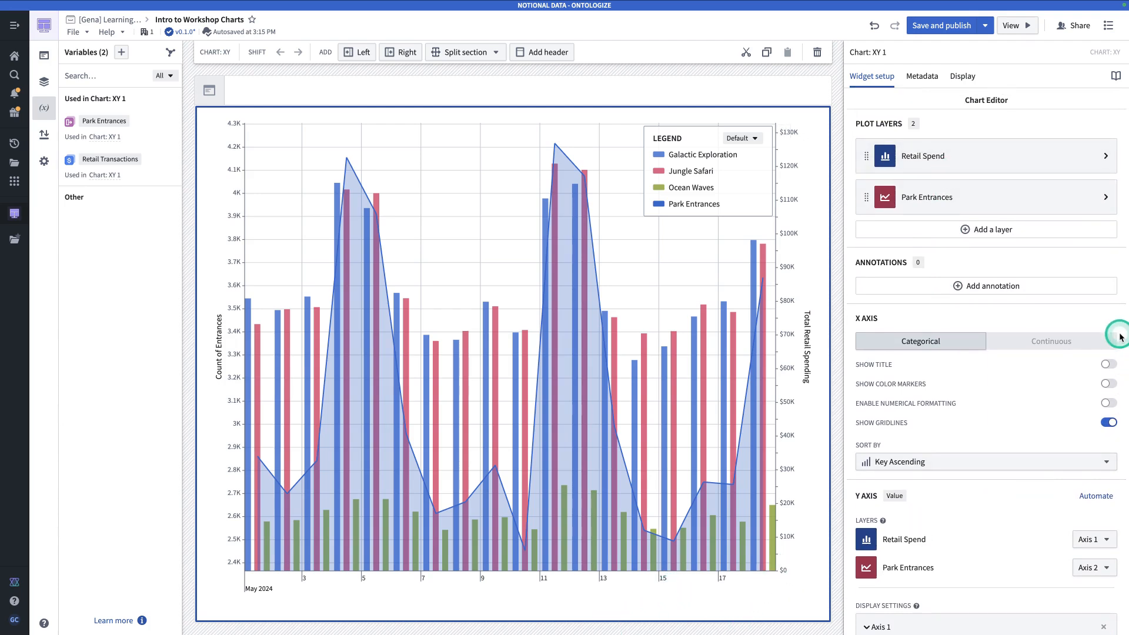
{"action": "scroll", "coordinate": [1103, 370], "scroll_direction": "down", "scroll_amount": 3}
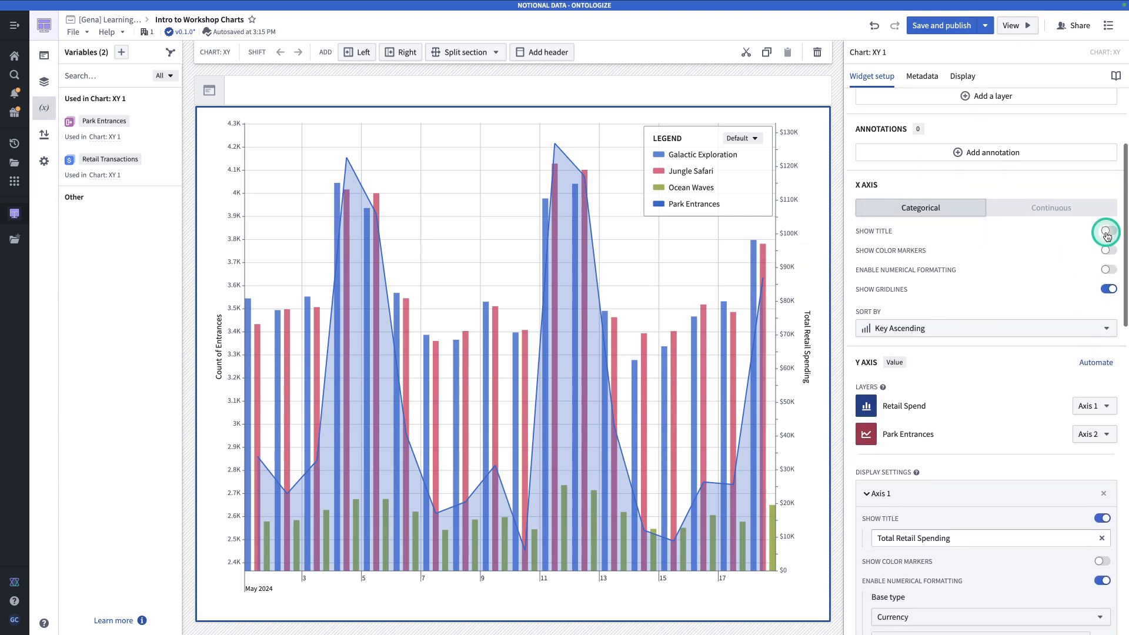
{"action": "left_click", "coordinate": [1106, 232]}
{"action": "type", "text": "Date"}
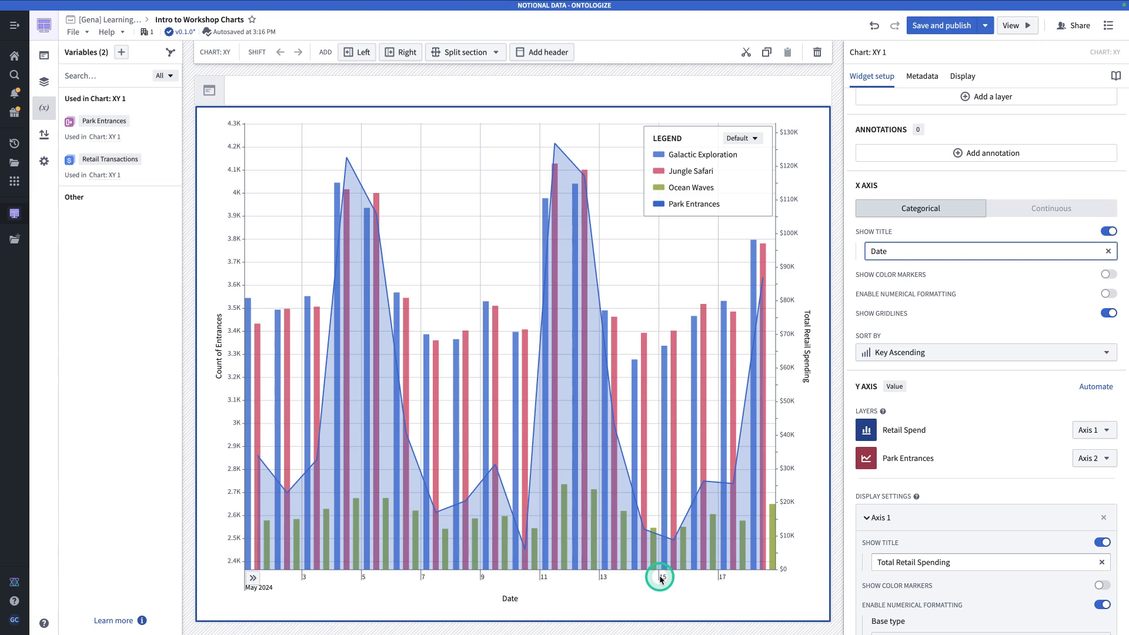
Add an annotation to the chart and make it a vertical line
{"action": "scroll", "coordinate": [928, 253], "scroll_direction": "up", "scroll_amount": 3}
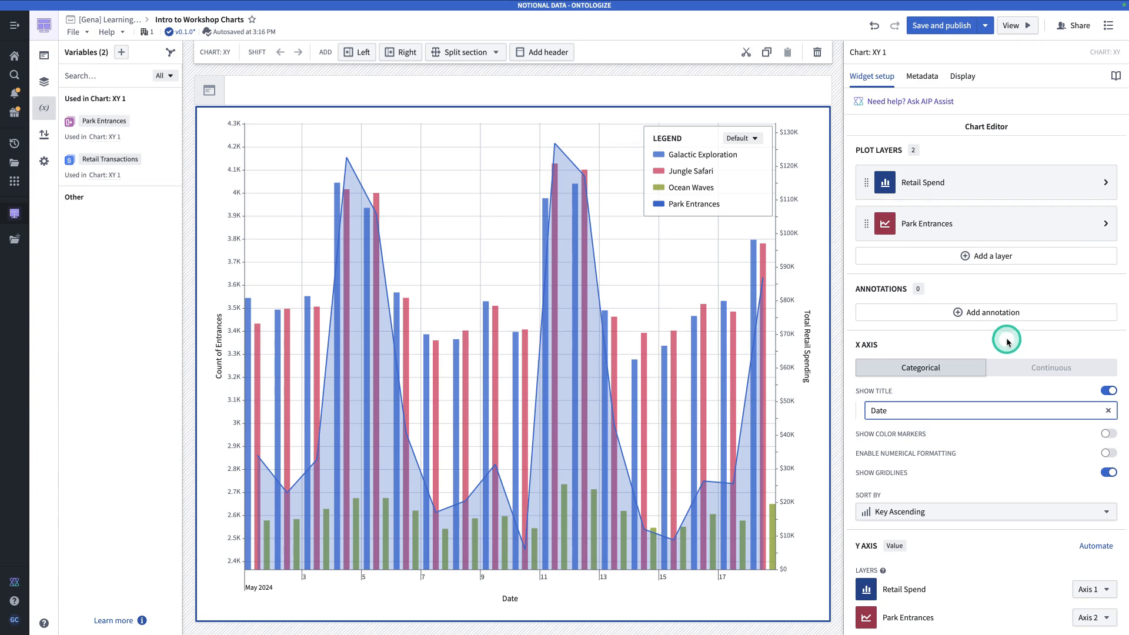
{"action": "left_click", "coordinate": [994, 312]}
{"action": "left_click", "coordinate": [1053, 262]}
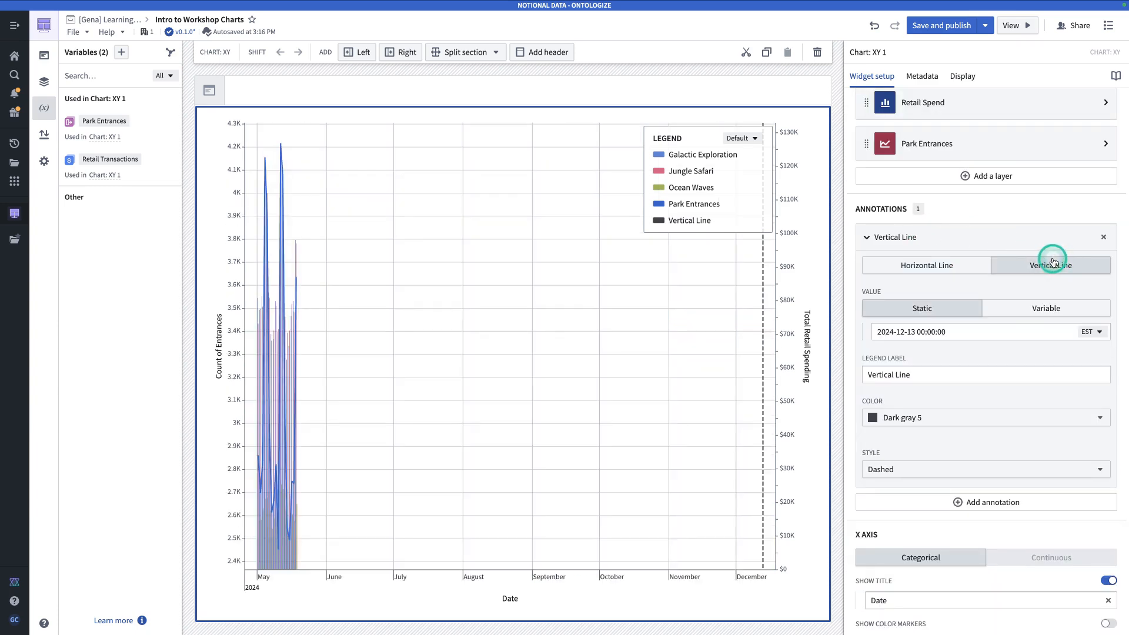
Set the vertical line annotation's static value to May 15, 2024
{"action": "left_click", "coordinate": [962, 330]}
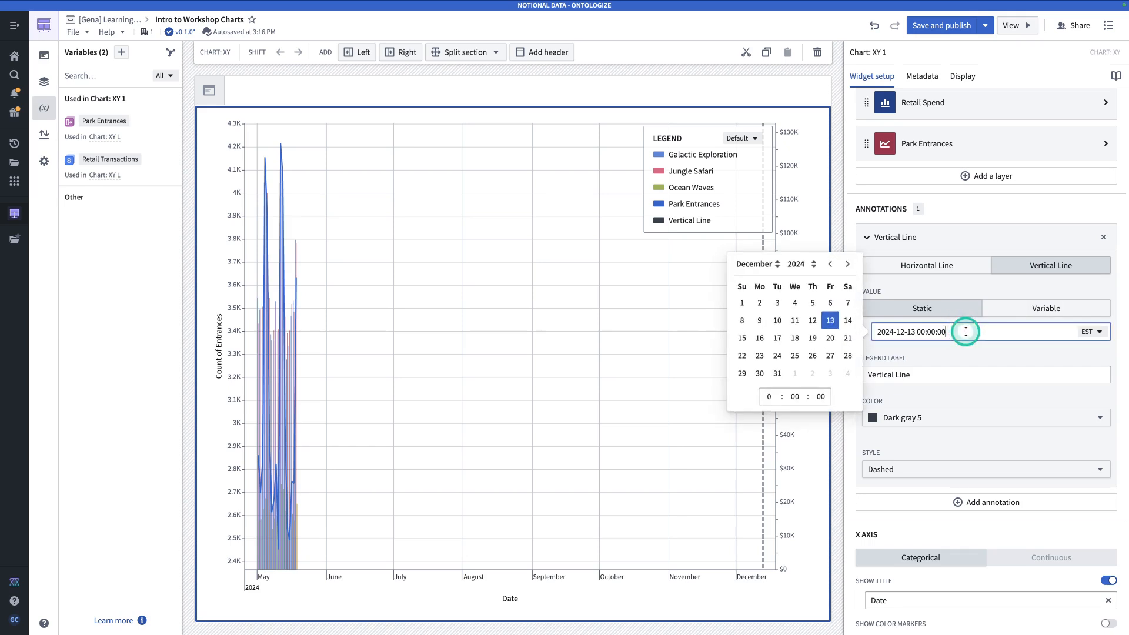
{"action": "left_click", "coordinate": [776, 268]}
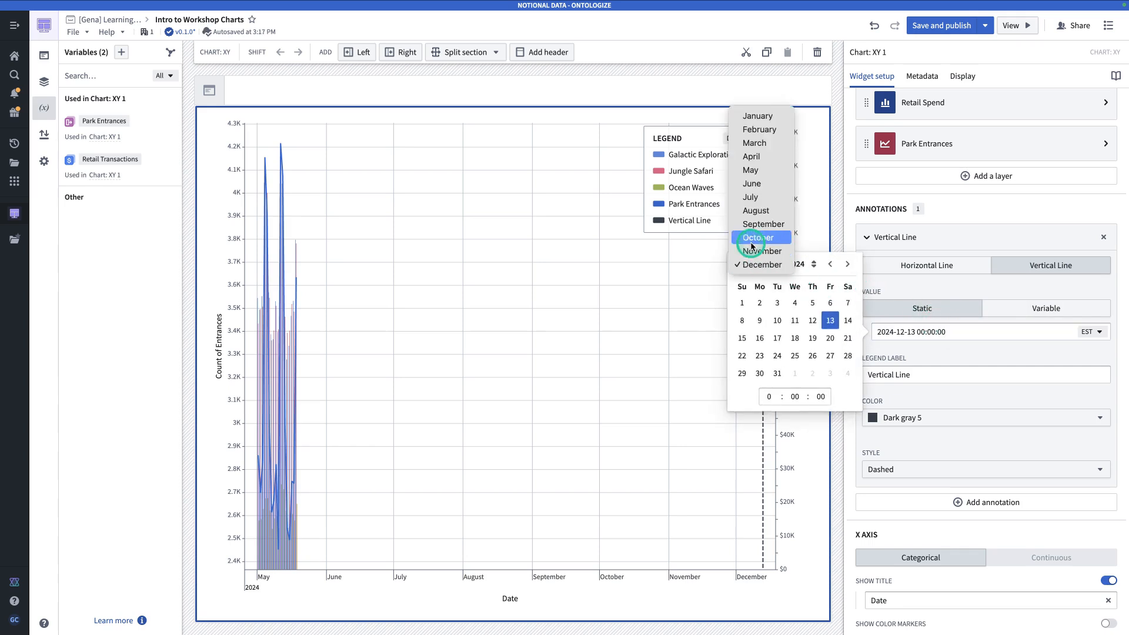
{"action": "left_click", "coordinate": [765, 170]}
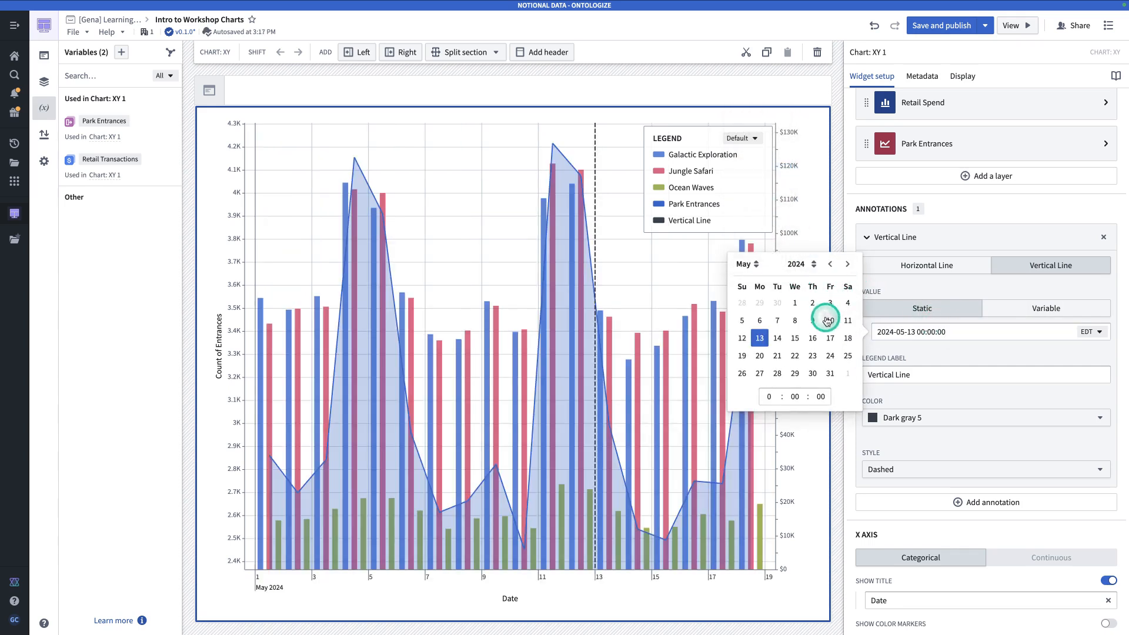
{"action": "left_click", "coordinate": [795, 339]}
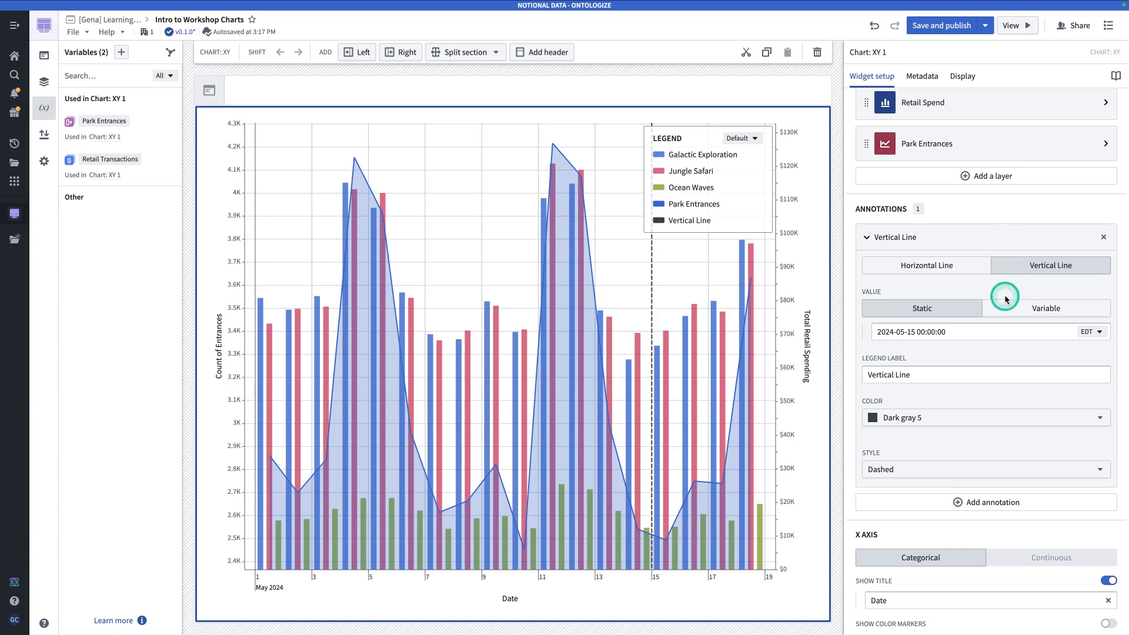
Change the vertical line annotation's legend label to "Hurricane"
{"action": "triple_click", "coordinate": [976, 372]}
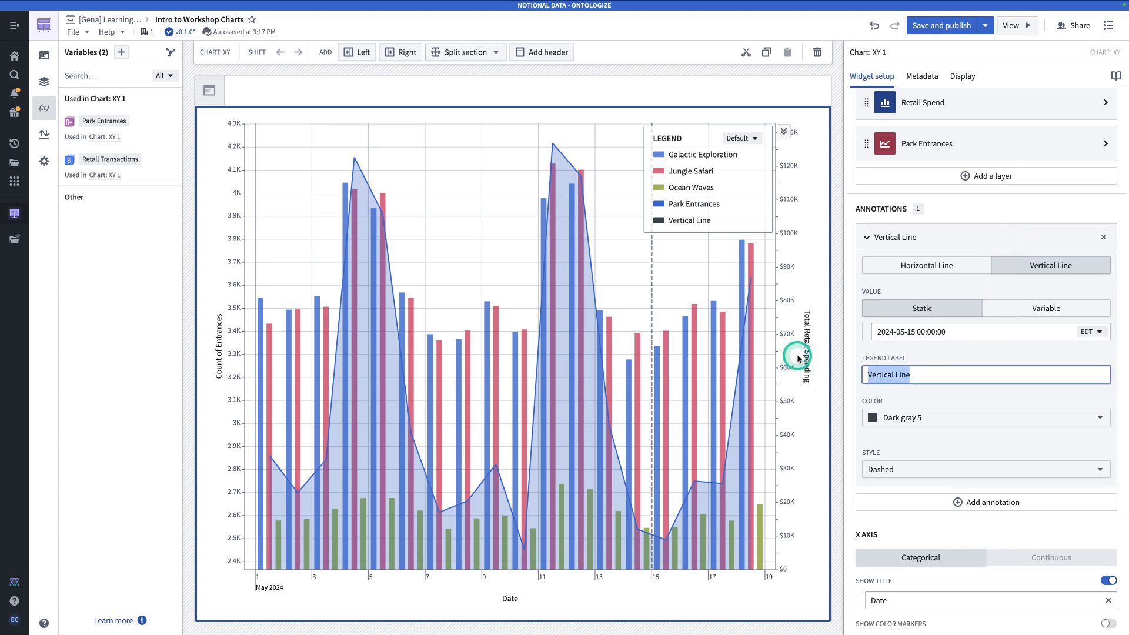
{"action": "type", "text": "Hurricanw"}
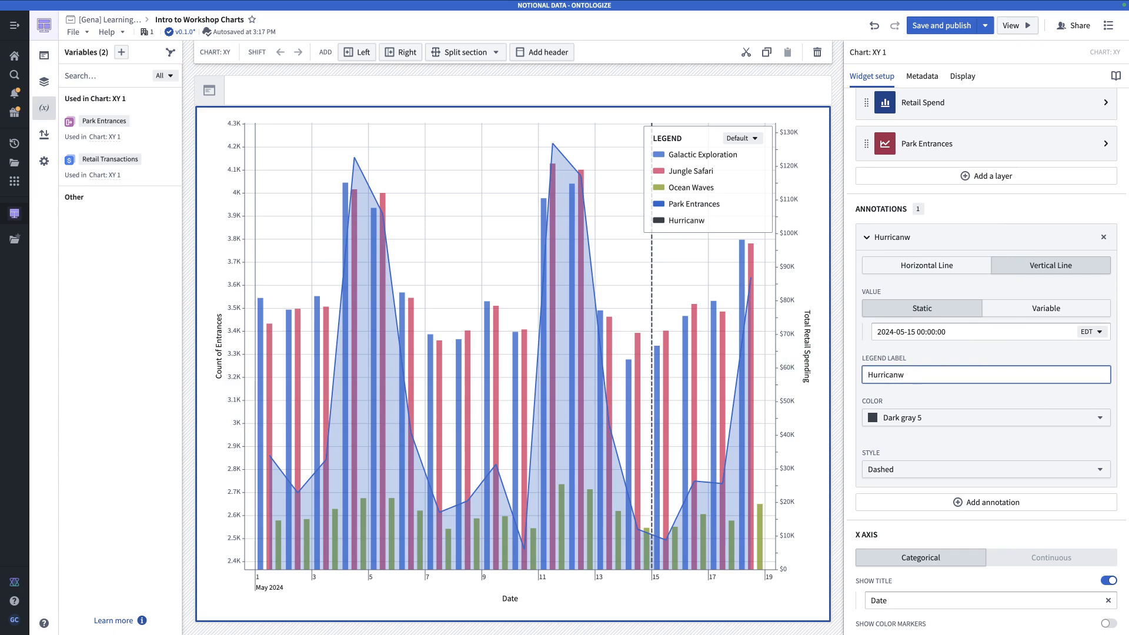
{"action": "key", "text": "BackSpace"}
{"action": "type", "text": "e"}
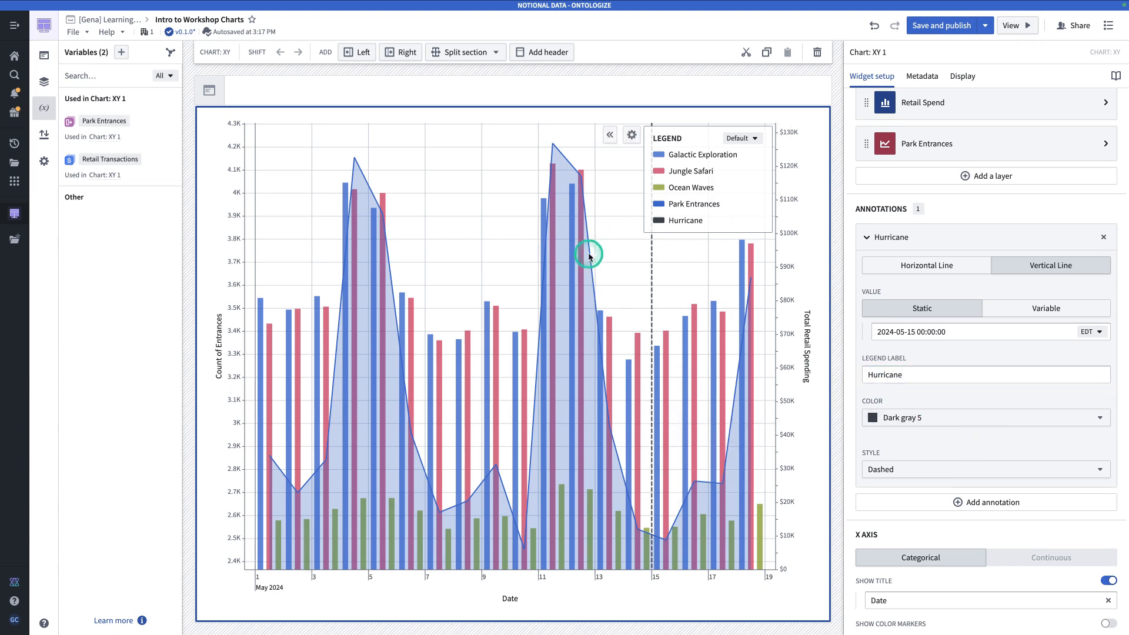
Add a centered section header titled "Retail Spending by Park Section" to the chart and apply the header format without a divider line
{"action": "scroll", "coordinate": [912, 320], "scroll_direction": "up", "scroll_amount": 3}
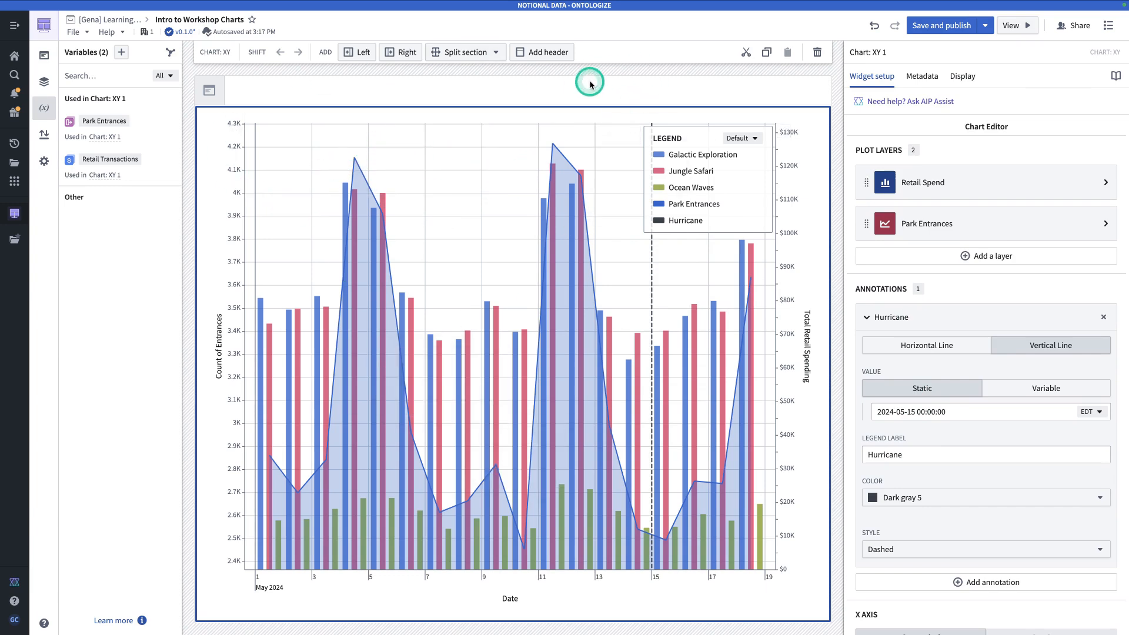
{"action": "left_click", "coordinate": [559, 57]}
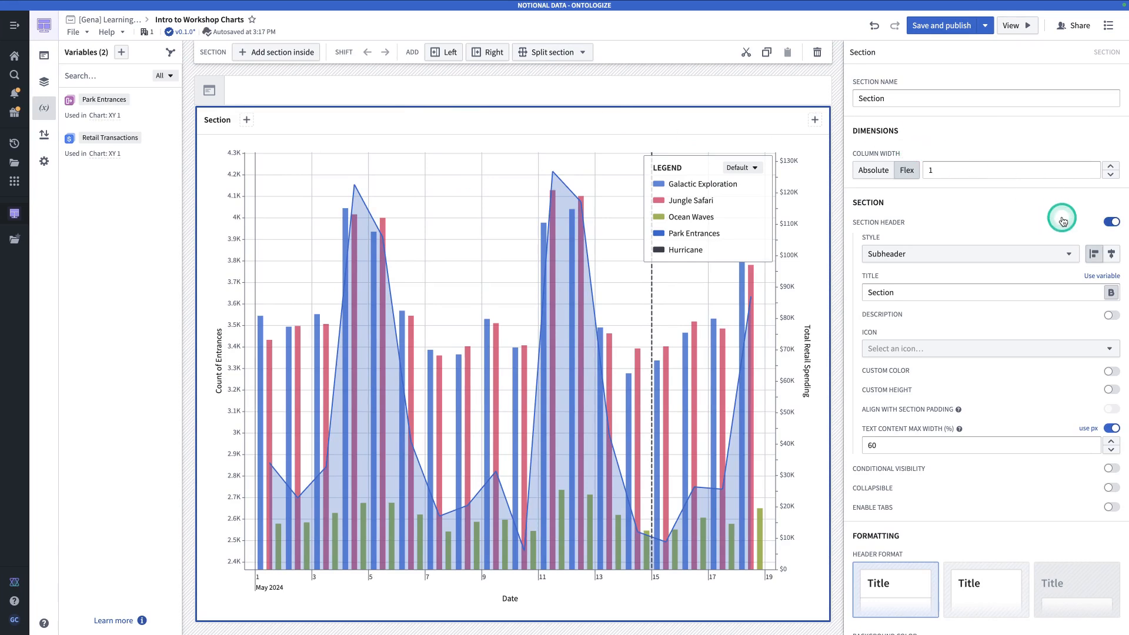
{"action": "left_click", "coordinate": [1110, 256]}
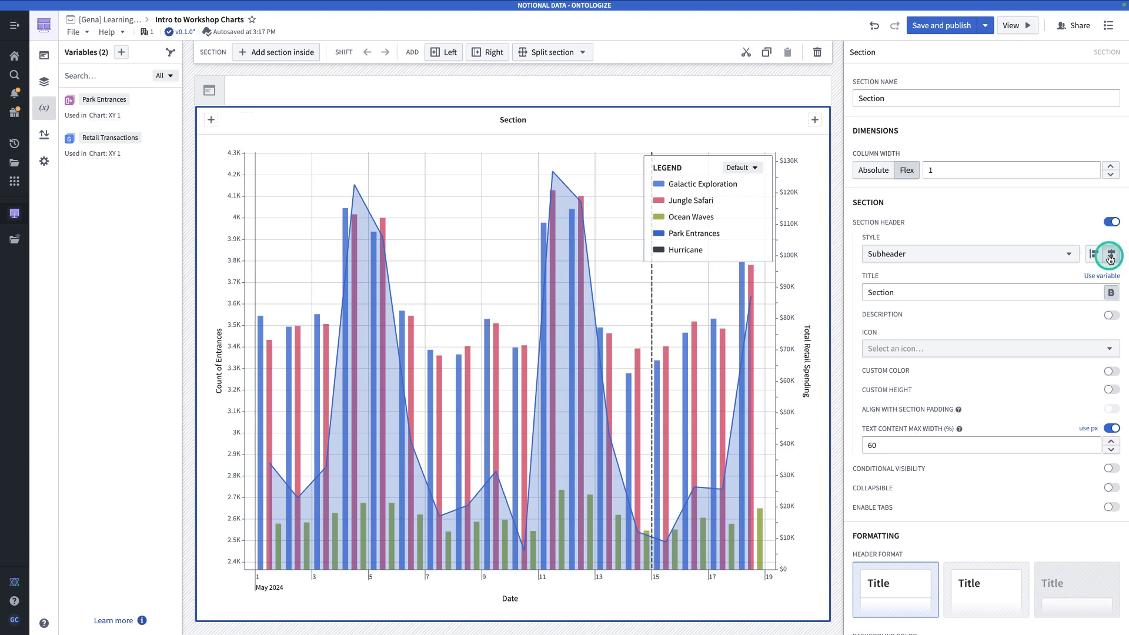
{"action": "left_click_drag", "start_coordinate": [956, 285], "coordinate": [841, 293]}
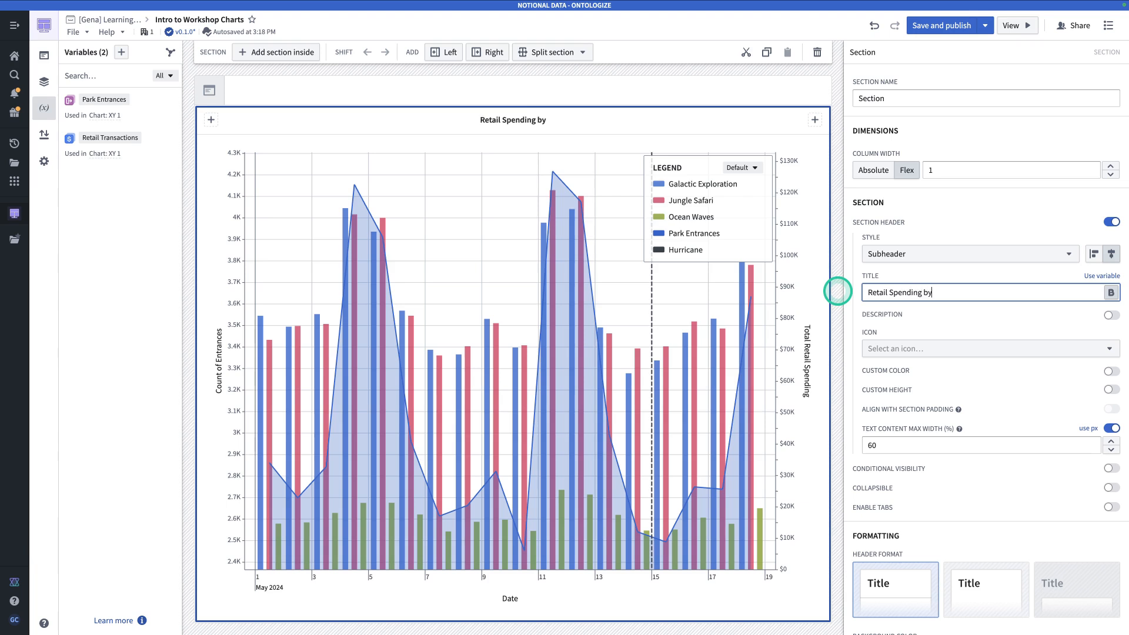
{"action": "type", "text": "Retail Spending by Park Section"}
{"action": "left_click", "coordinate": [984, 599]}
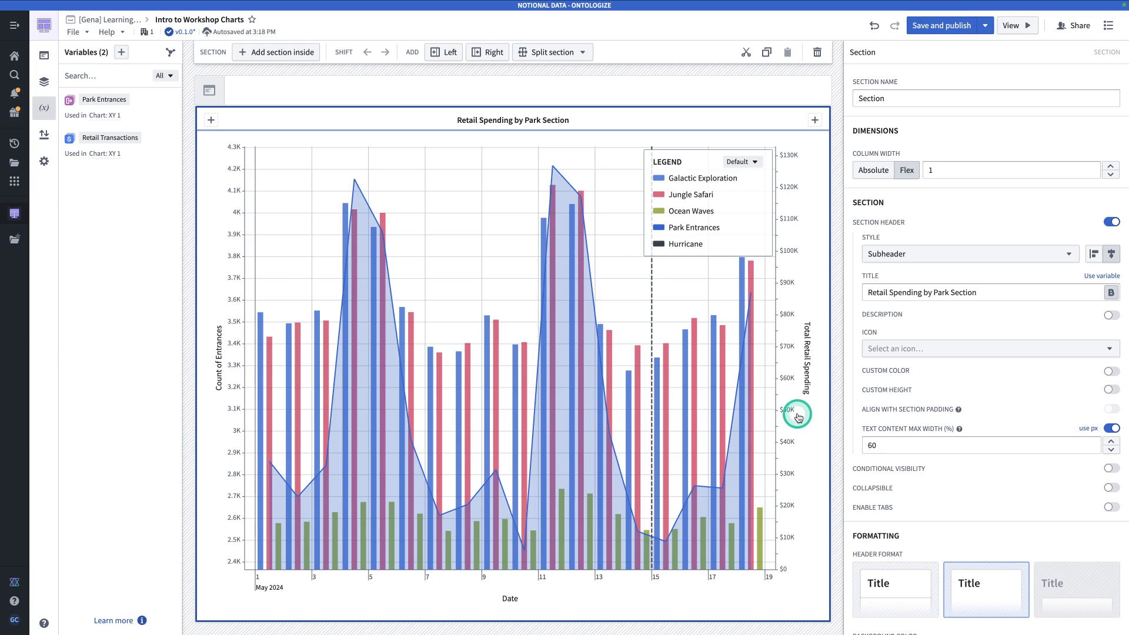
{"action": "scroll", "coordinate": [1003, 418], "scroll_direction": "down", "scroll_amount": 1}
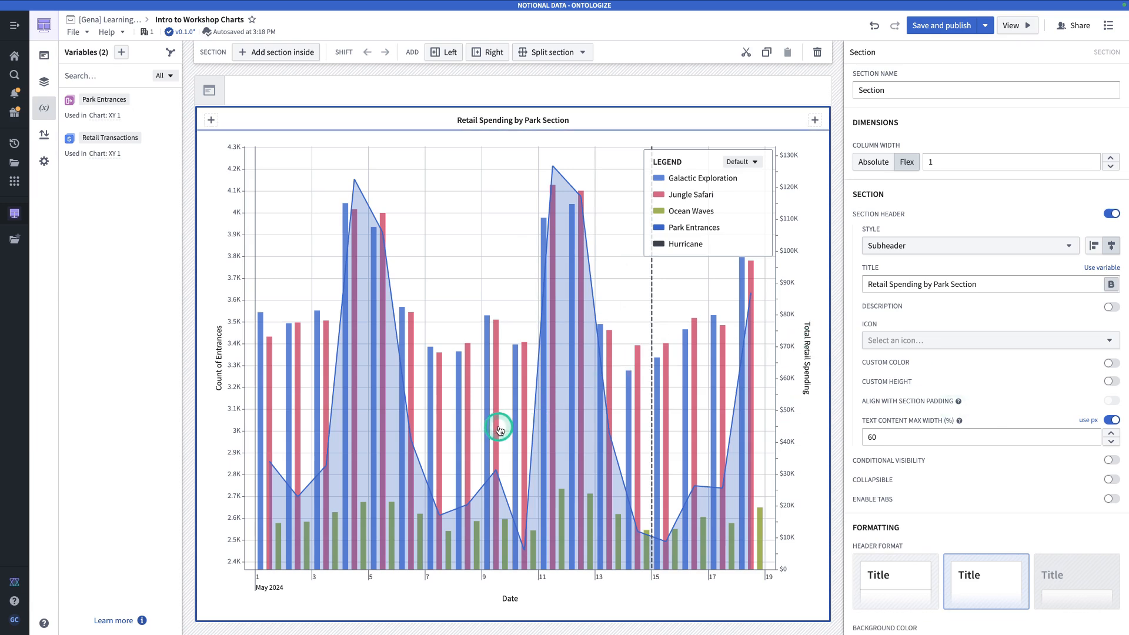
Select the range of bars from about May 7 to May 10 in the chart
{"action": "left_click", "coordinate": [468, 442]}
{"action": "left_click_drag", "start_coordinate": [438, 464], "coordinate": [506, 470]}
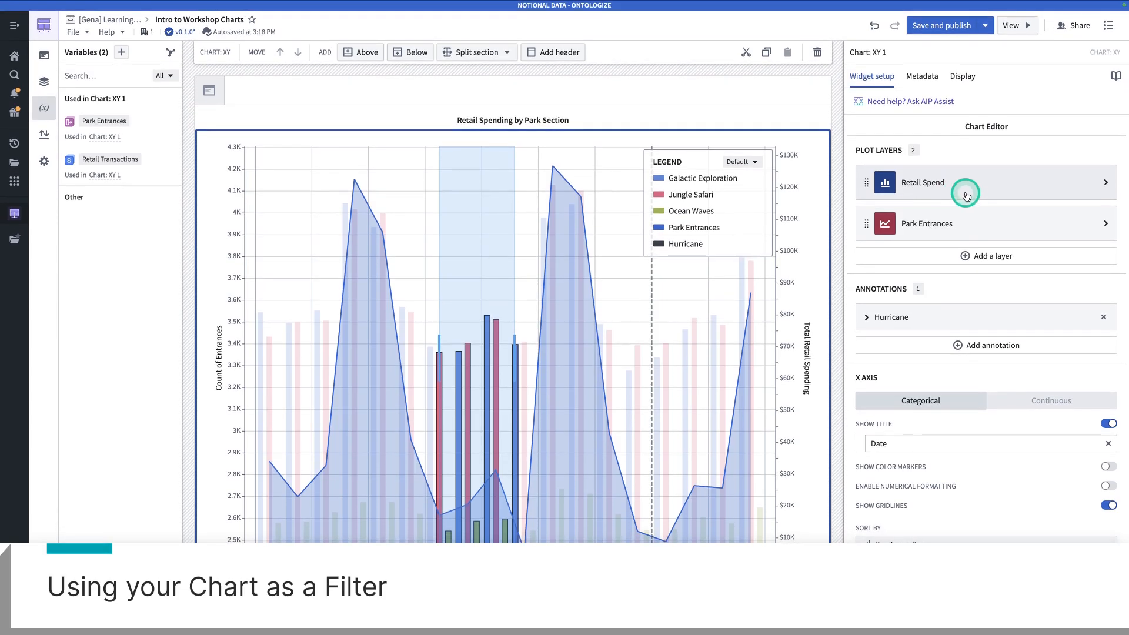
Create a new object set filter variable for the Retail Spend layer's selection as filter
{"action": "left_click", "coordinate": [972, 194]}
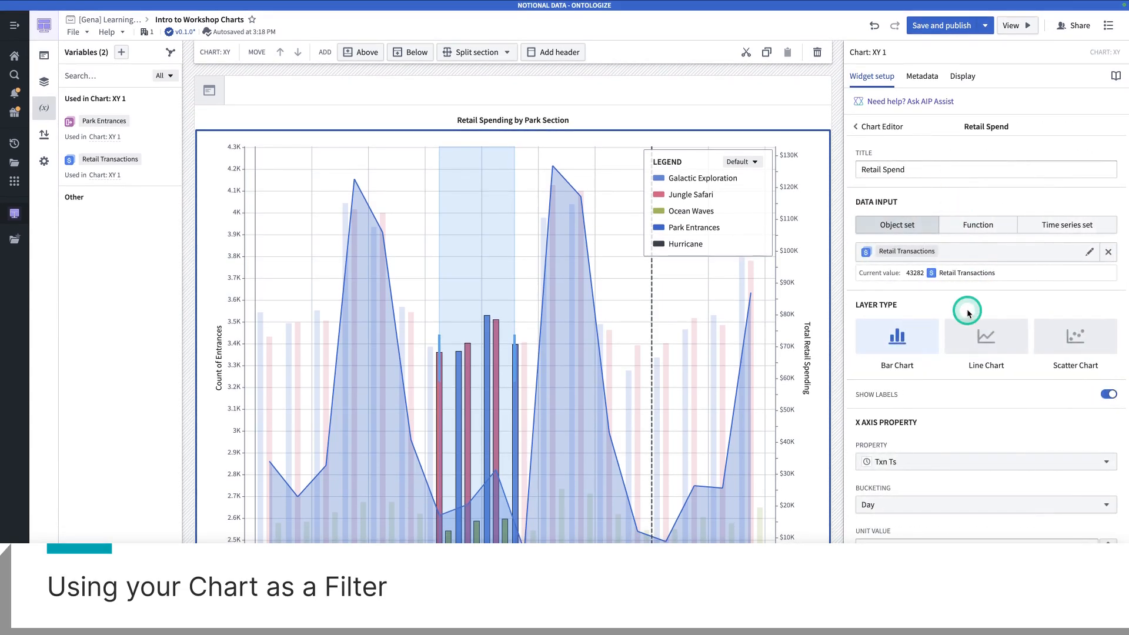
{"action": "scroll", "coordinate": [968, 308], "scroll_direction": "down", "scroll_amount": 3}
{"action": "scroll", "coordinate": [967, 308], "scroll_direction": "down", "scroll_amount": 3}
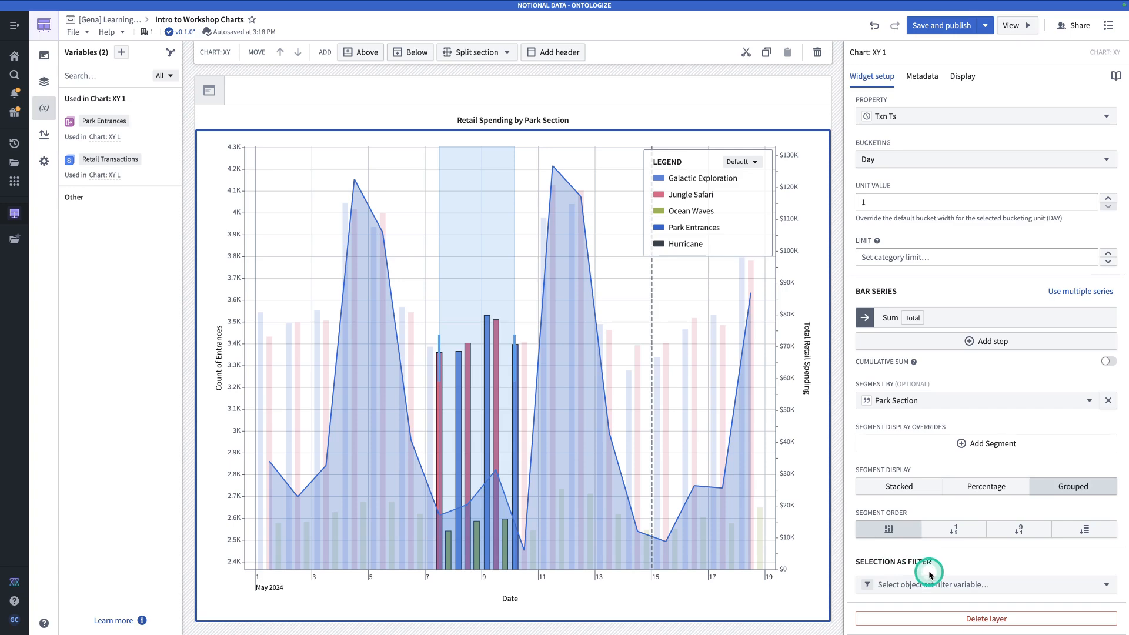
{"action": "left_click", "coordinate": [911, 590]}
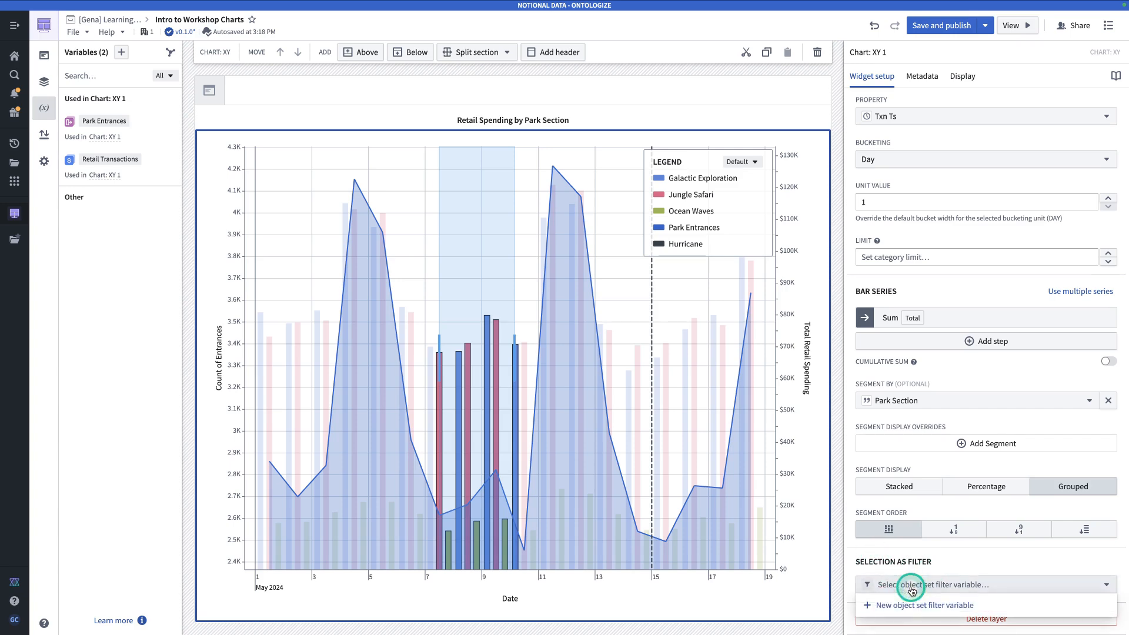
{"action": "left_click", "coordinate": [911, 606]}
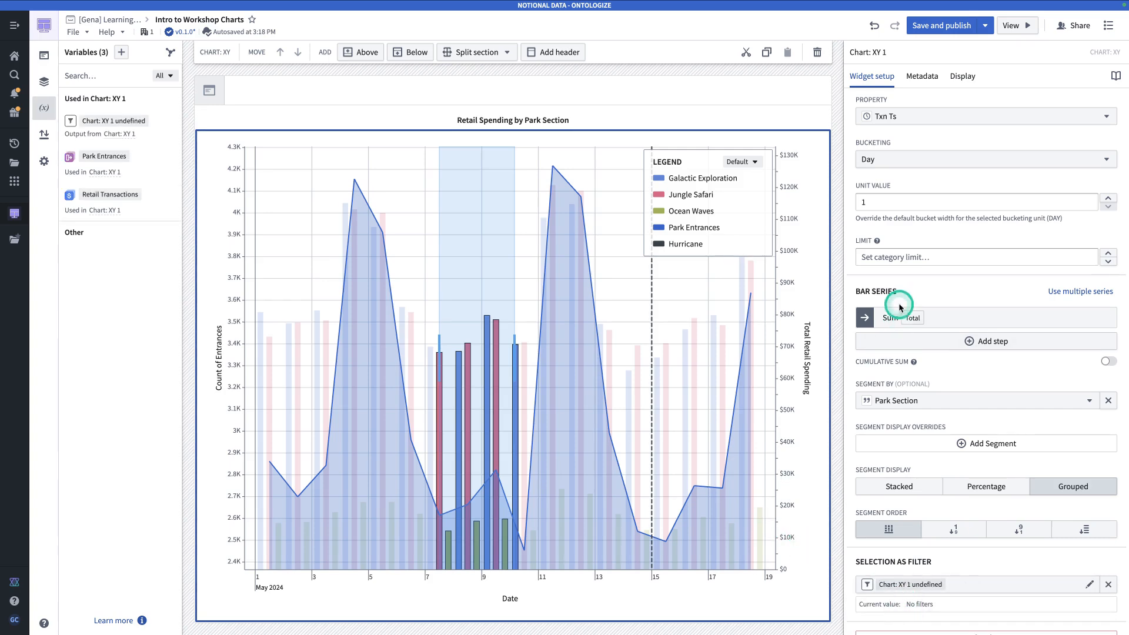
Rename the selection's filter variable to "Chart Filter"
{"action": "scroll", "coordinate": [924, 457], "scroll_direction": "down", "scroll_amount": 1}
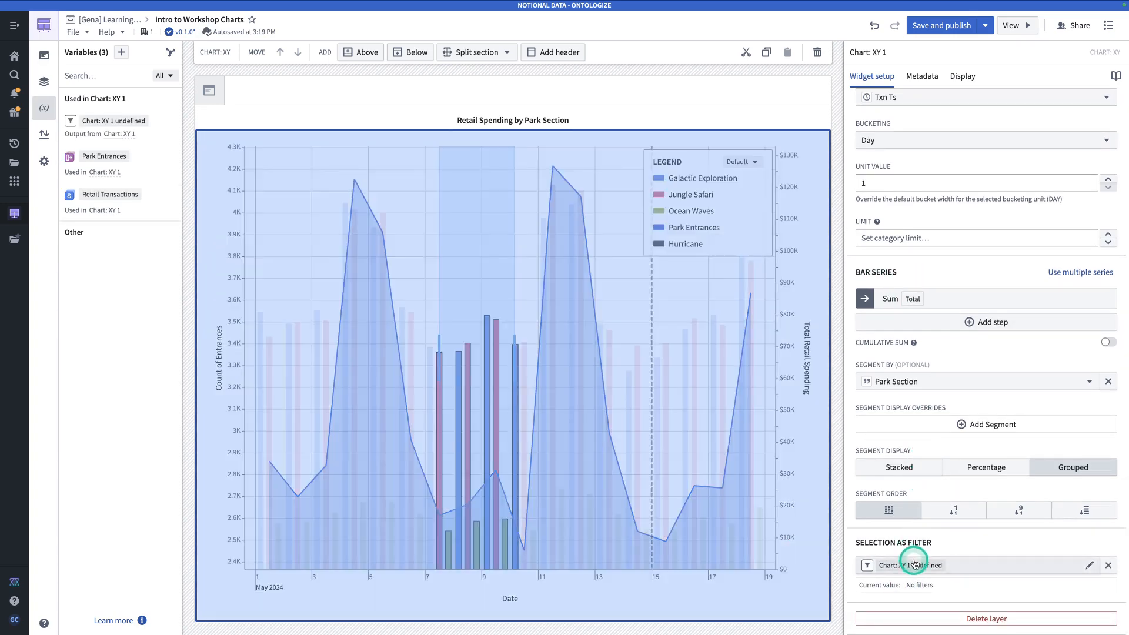
{"action": "left_click", "coordinate": [906, 566]}
{"action": "left_click", "coordinate": [539, 289]}
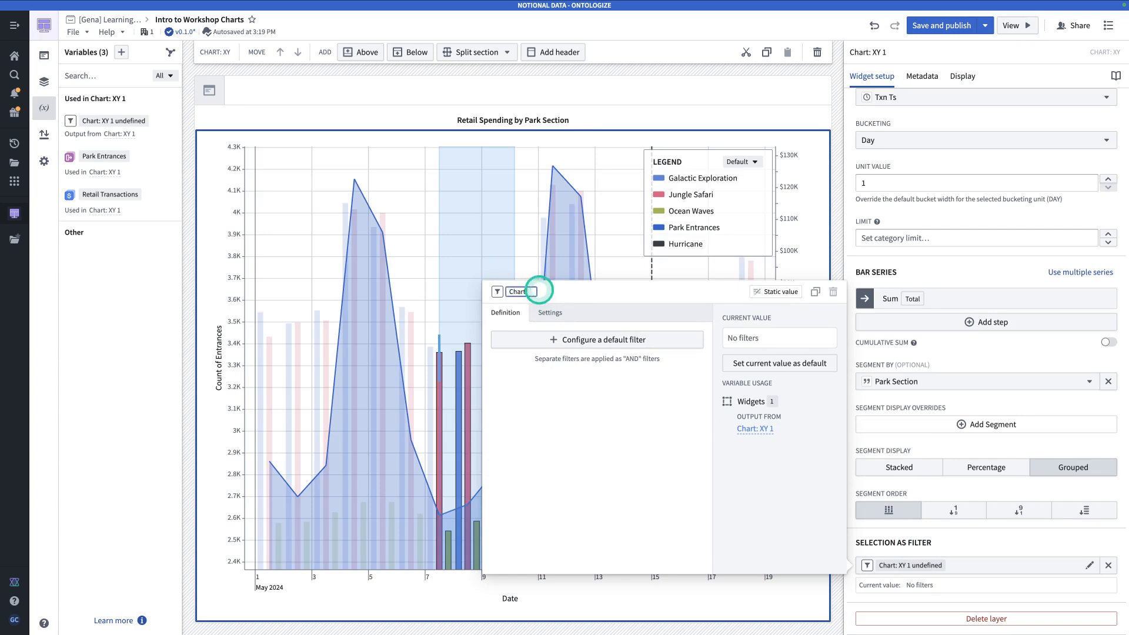
{"action": "type", "text": "Chart Filtered"}
{"action": "left_click", "coordinate": [554, 292]}
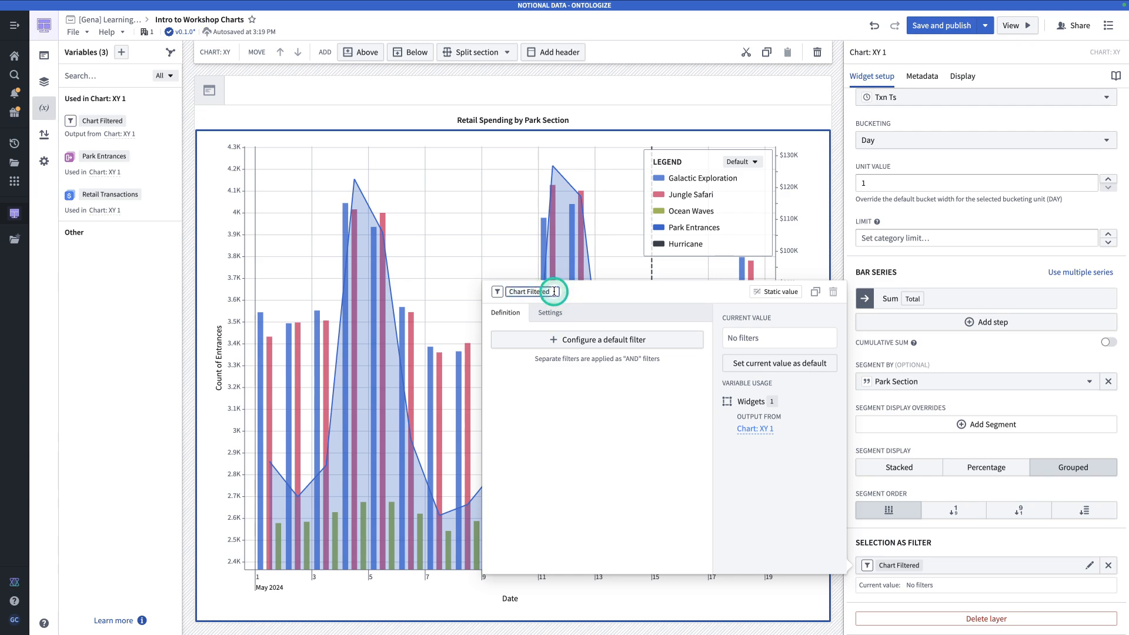
{"action": "left_click", "coordinate": [435, 380]}
Add an empty section below the chart and set its row height to Flex
{"action": "left_click", "coordinate": [647, 107]}
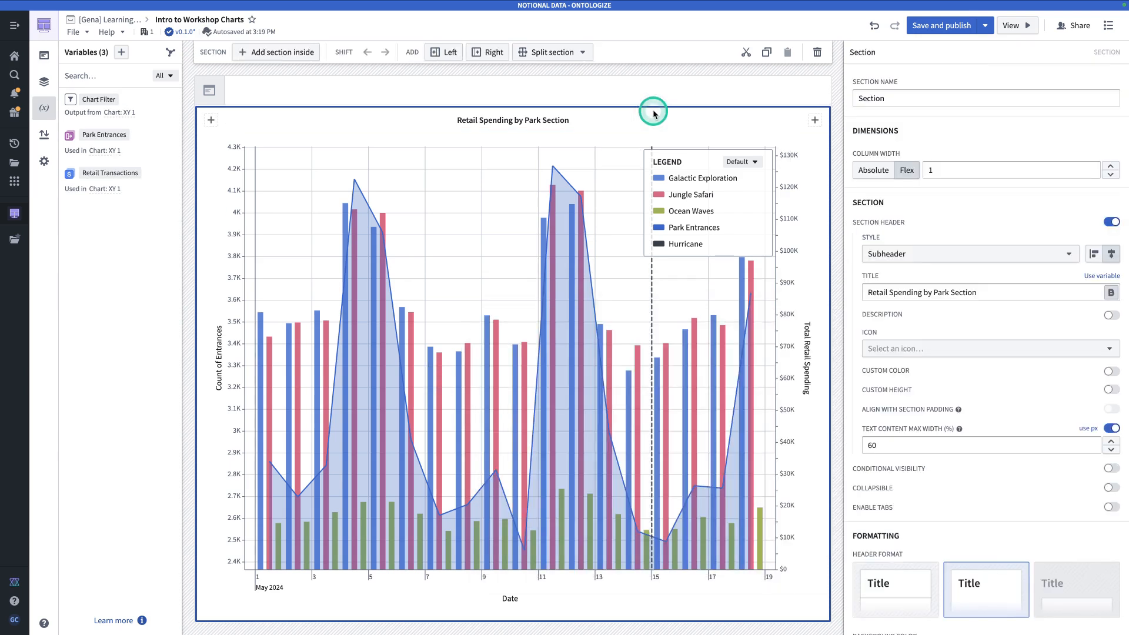
{"action": "left_click", "coordinate": [566, 52]}
{"action": "left_click", "coordinate": [574, 101]}
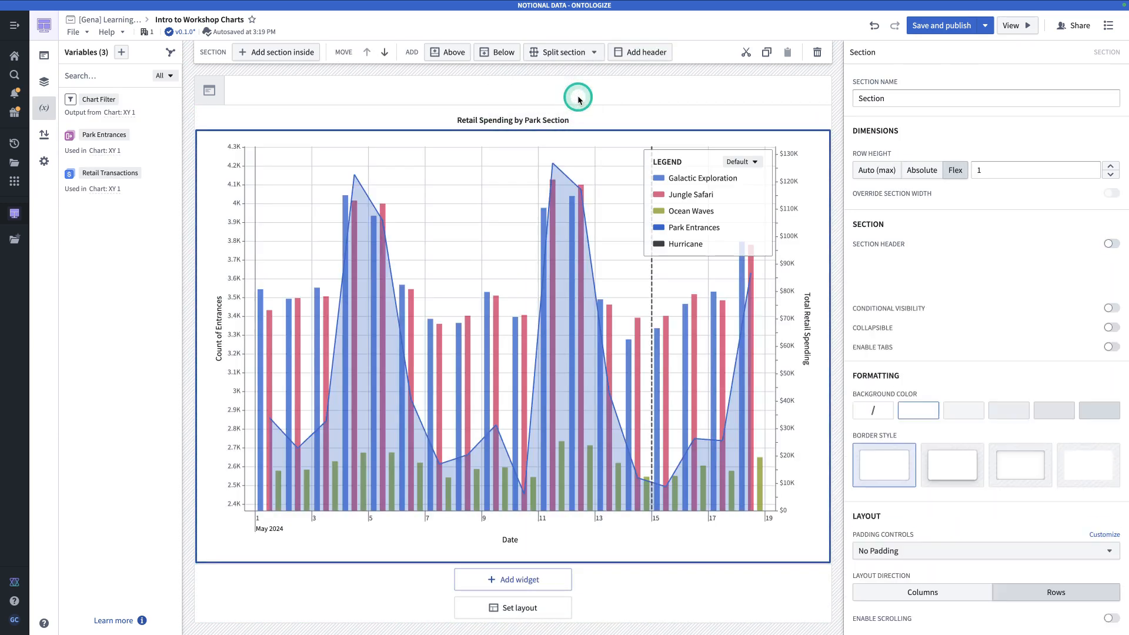
{"action": "left_click", "coordinate": [756, 586]}
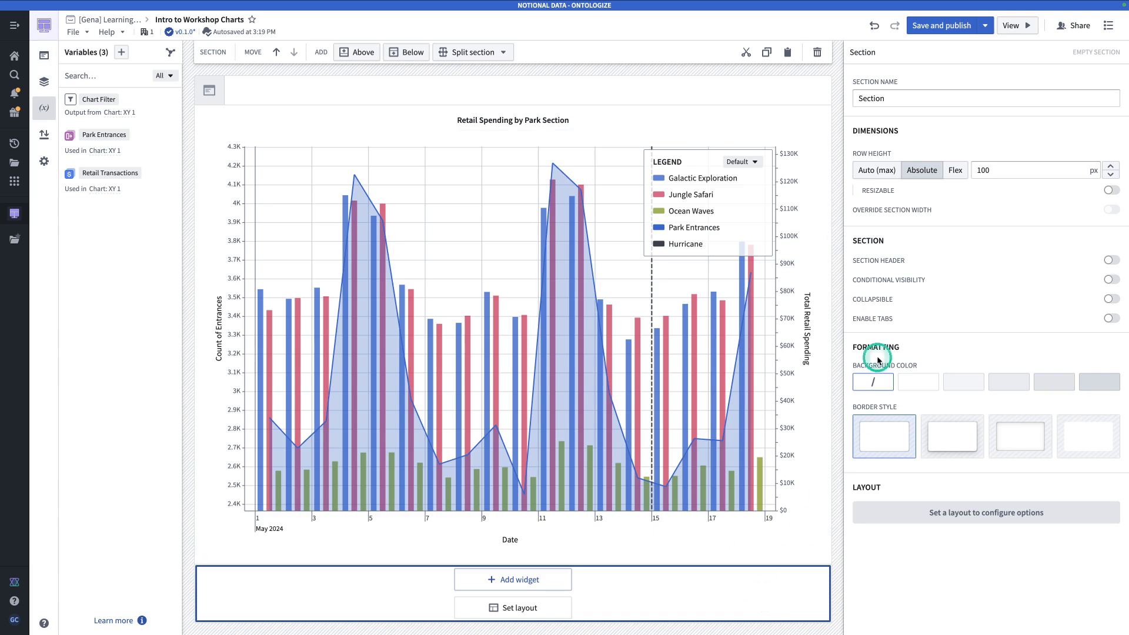
{"action": "left_click", "coordinate": [948, 170]}
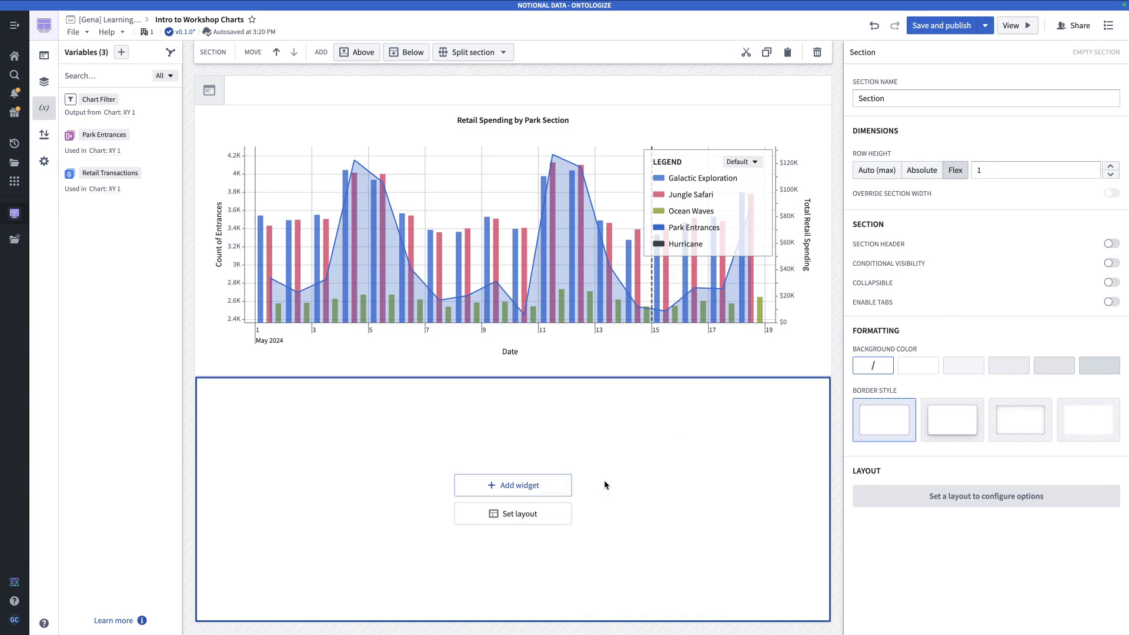
Add an Object table widget to the empty section below the chart
{"action": "left_click", "coordinate": [561, 486]}
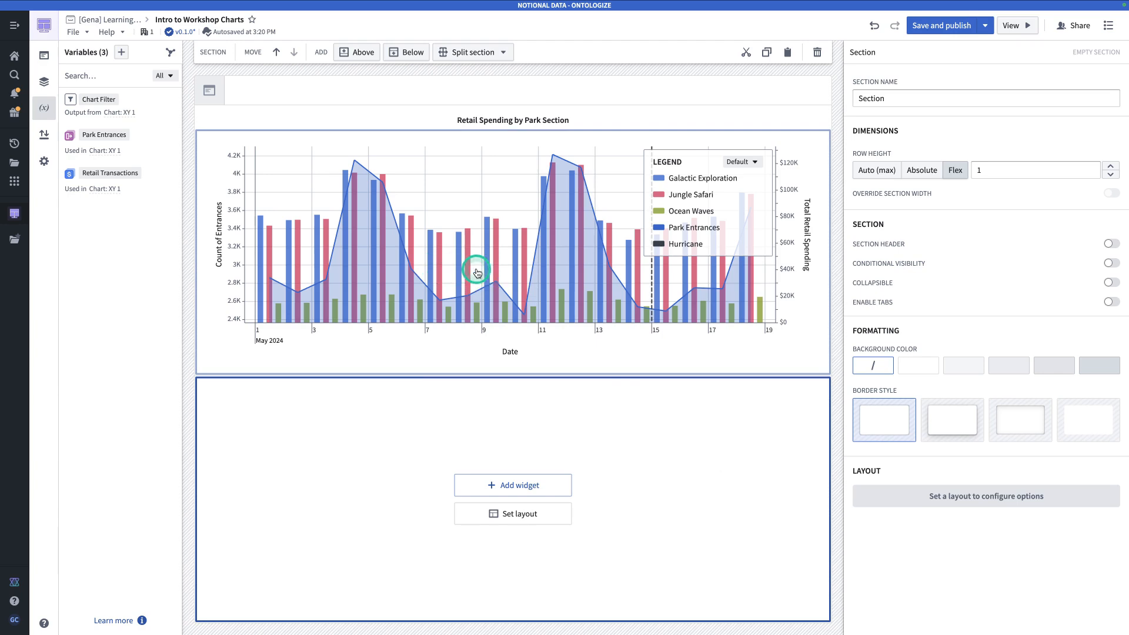
{"action": "left_click", "coordinate": [525, 483]}
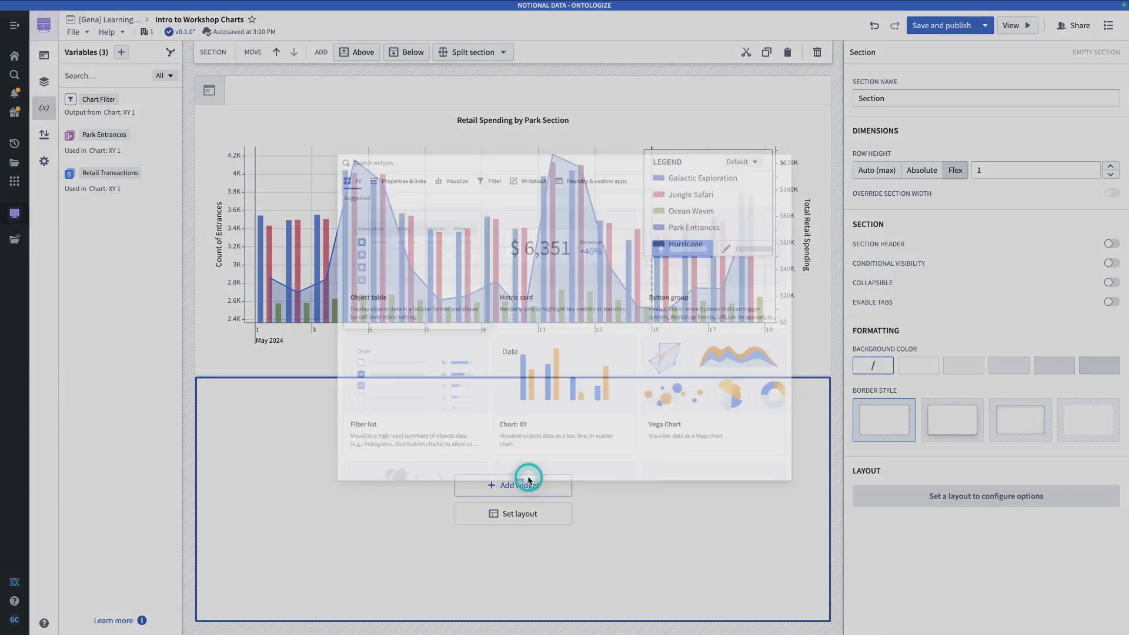
{"action": "left_click", "coordinate": [367, 303]}
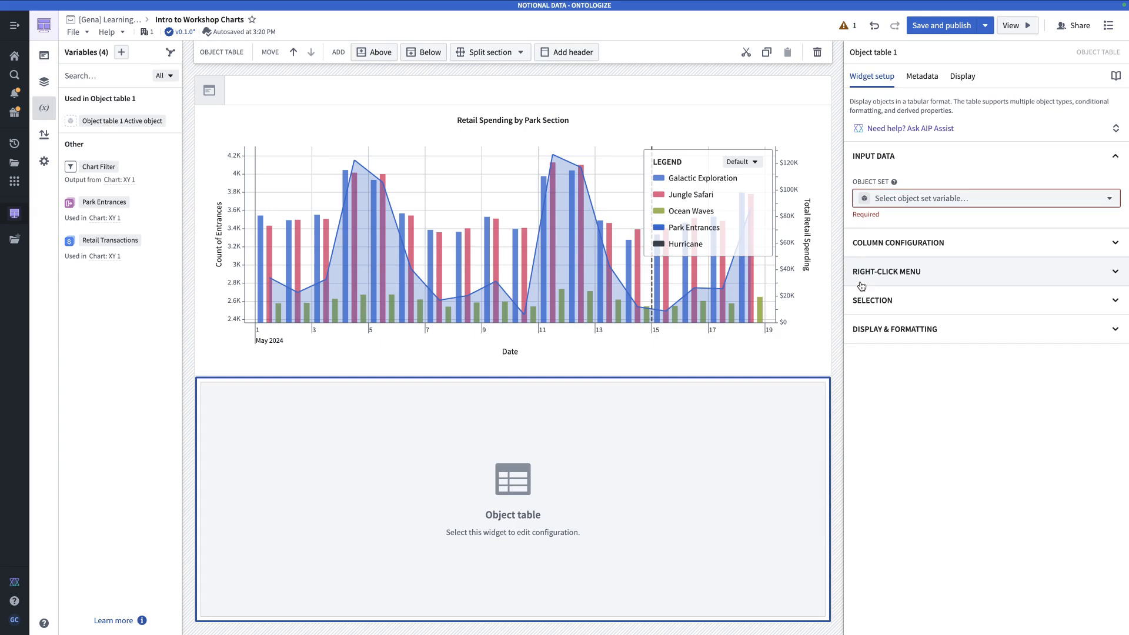
Create an object set definition variable named "Retail Transactions Filtered by Chart"
{"action": "left_click", "coordinate": [122, 54]}
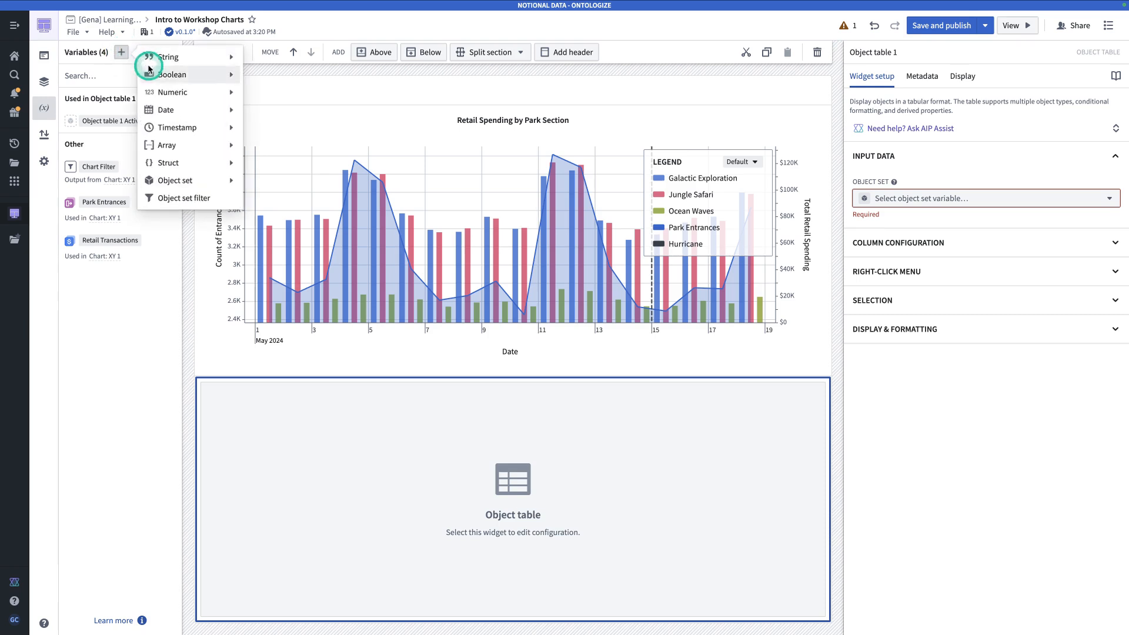
{"action": "left_click", "coordinate": [213, 180]}
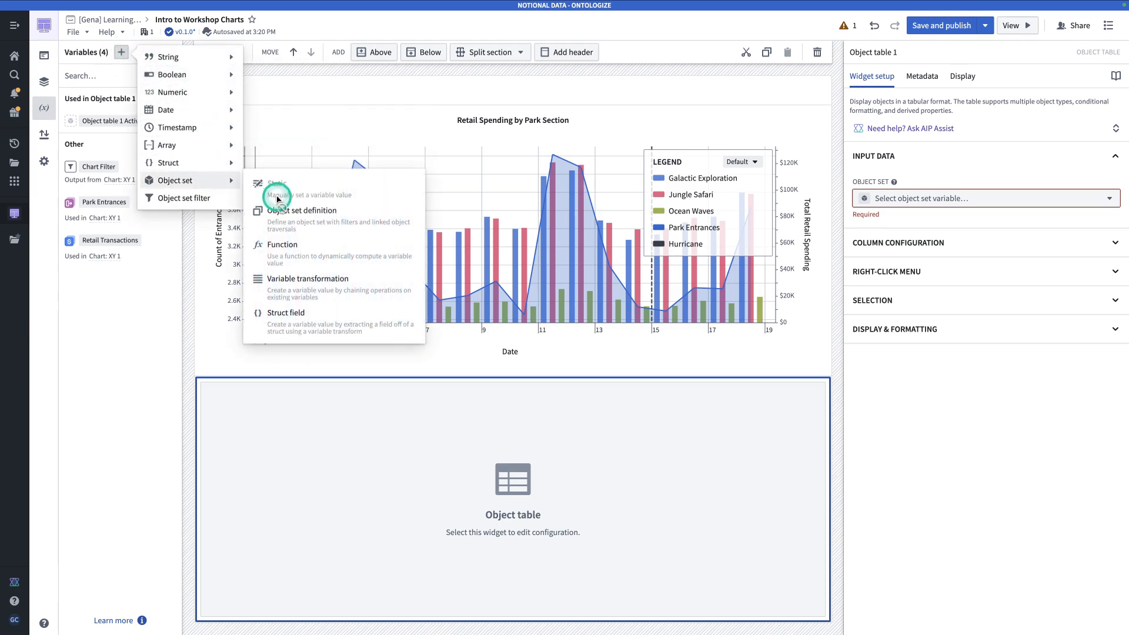
{"action": "left_click", "coordinate": [319, 234]}
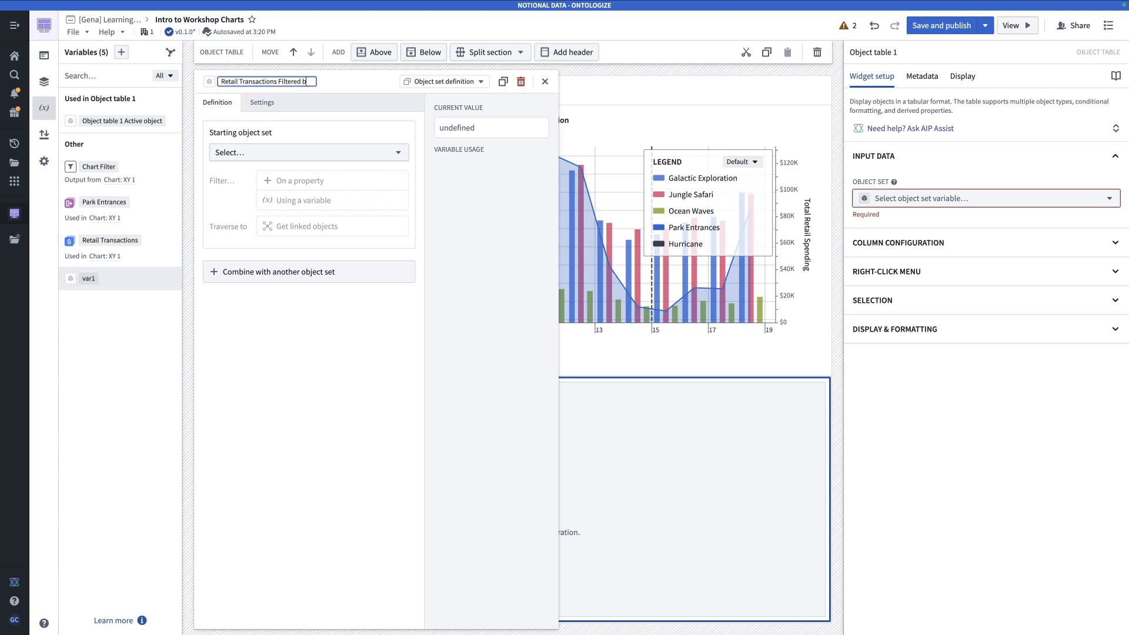
{"action": "key", "text": "Return"}
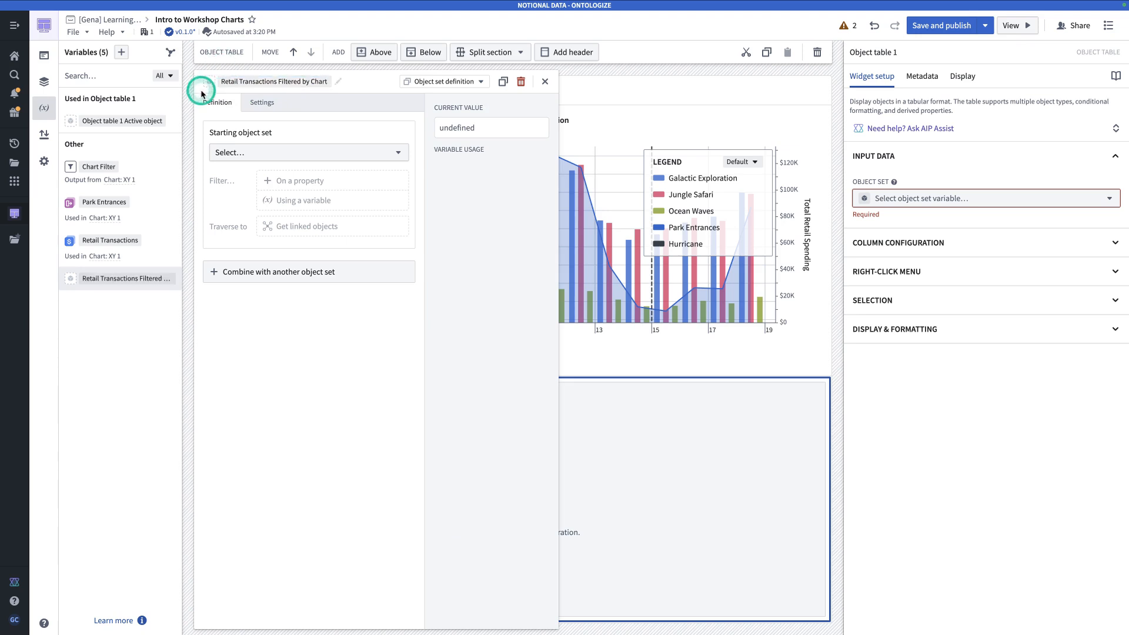
Define the new variable with Retail Transactions as its starting object set, filtered using the Chart Filter variable
{"action": "left_click", "coordinate": [284, 152]}
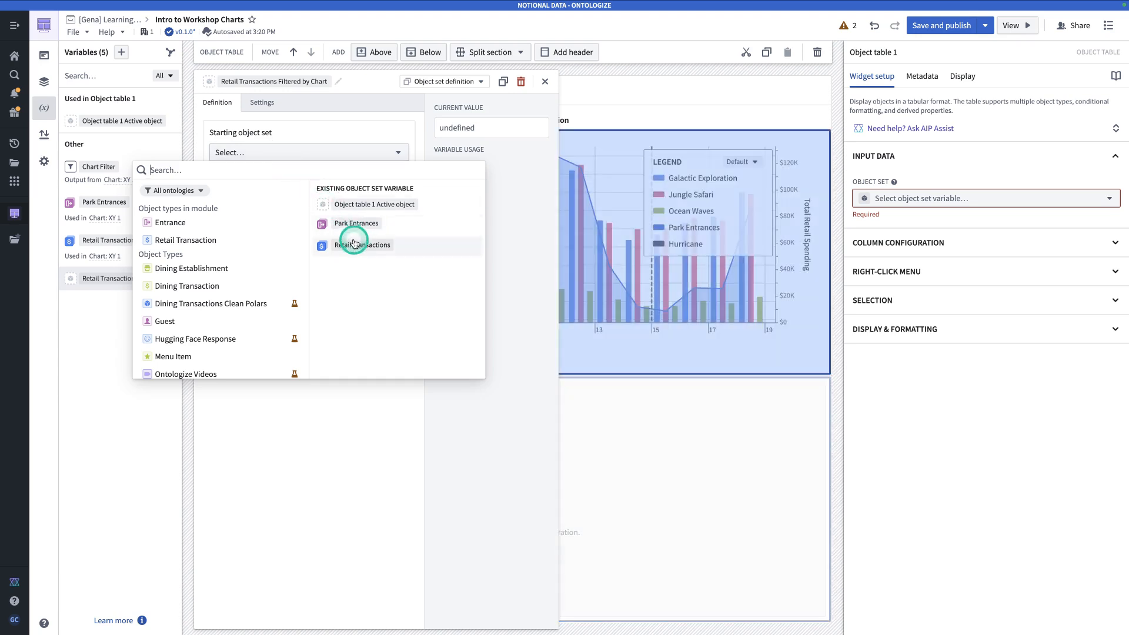
{"action": "left_click", "coordinate": [353, 244]}
{"action": "left_click", "coordinate": [350, 220]}
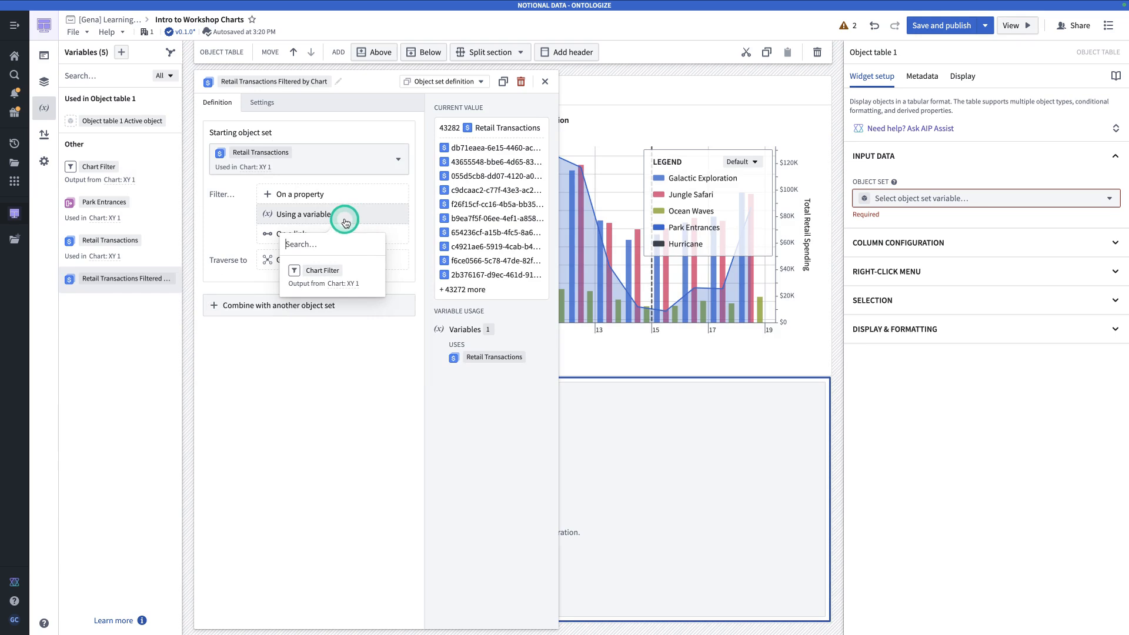
{"action": "left_click", "coordinate": [341, 274]}
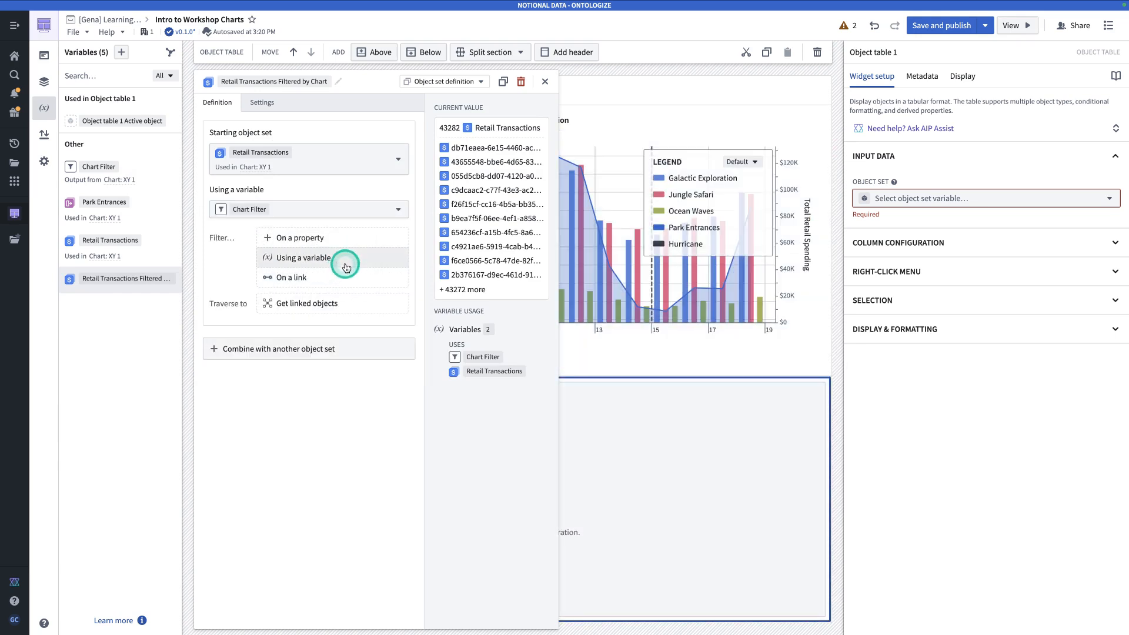
Set the object table's object set to "Retail Transactions Filtered by Chart" and add all properties as columns
{"action": "left_click", "coordinate": [544, 81]}
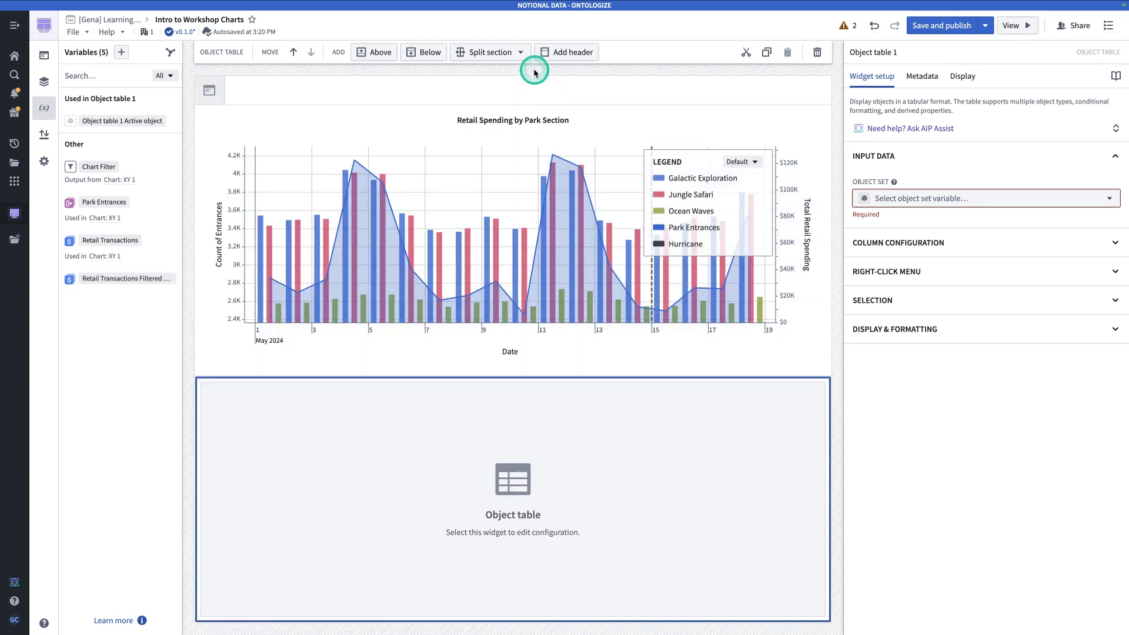
{"action": "left_click", "coordinate": [935, 200]}
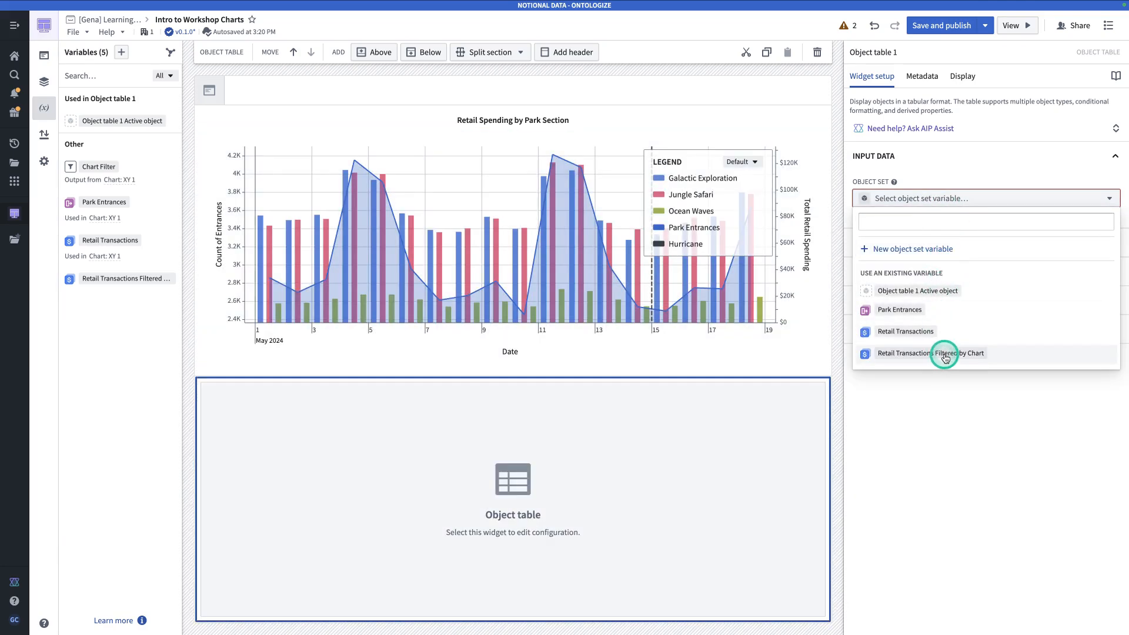
{"action": "left_click", "coordinate": [945, 356]}
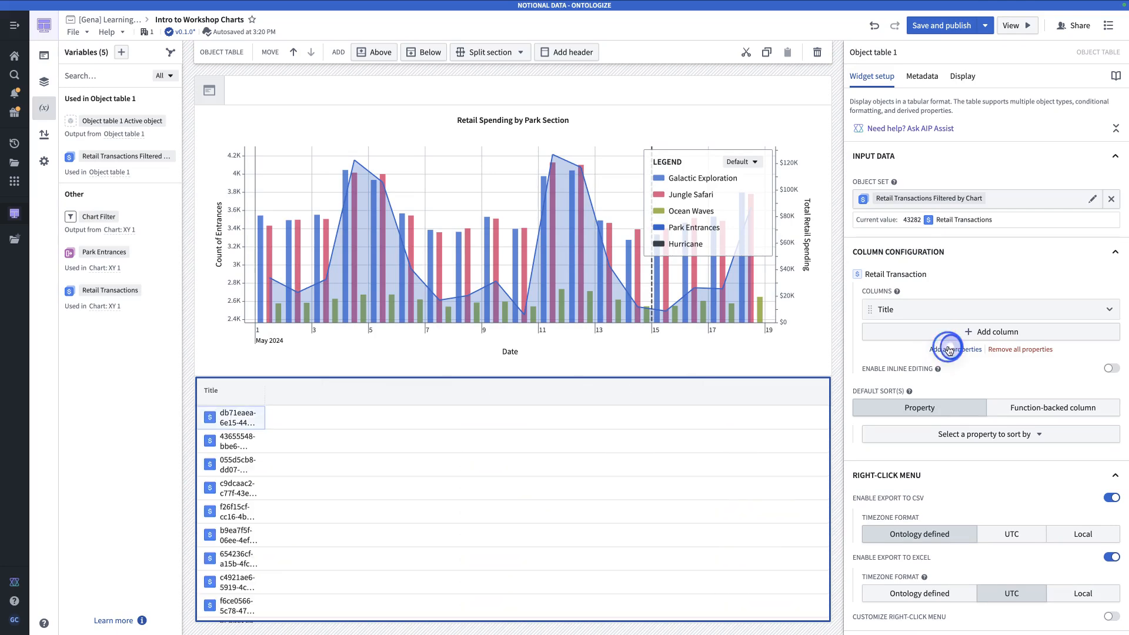
{"action": "left_click", "coordinate": [950, 351]}
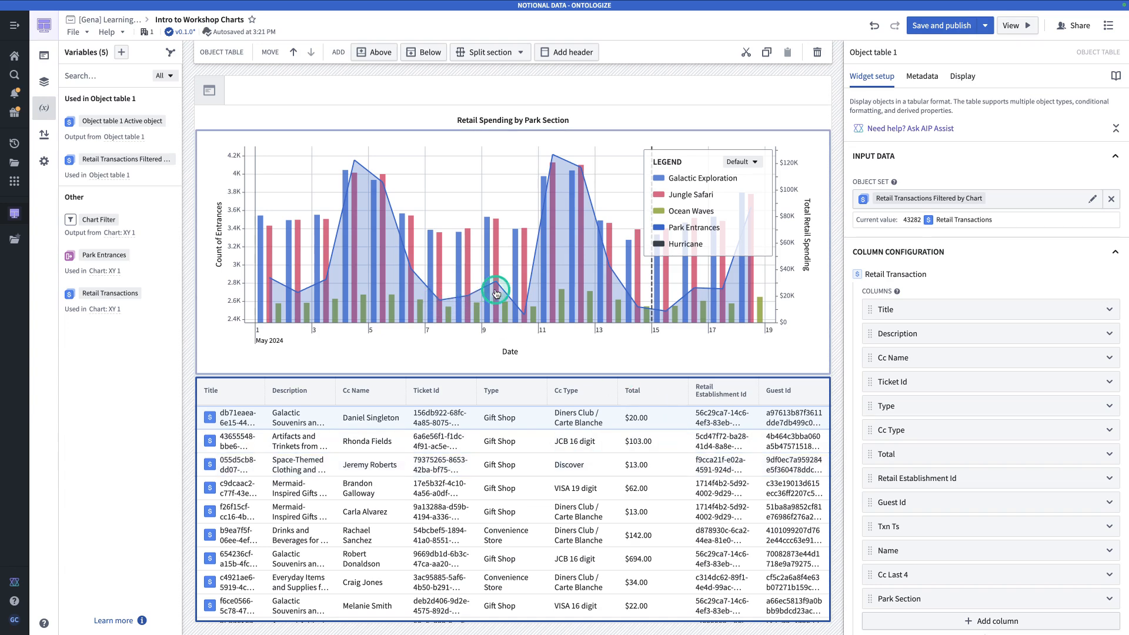
Select the range from about May 8 to May 10 on the chart to filter the object table
{"action": "left_click_drag", "start_coordinate": [466, 265], "coordinate": [529, 273]}
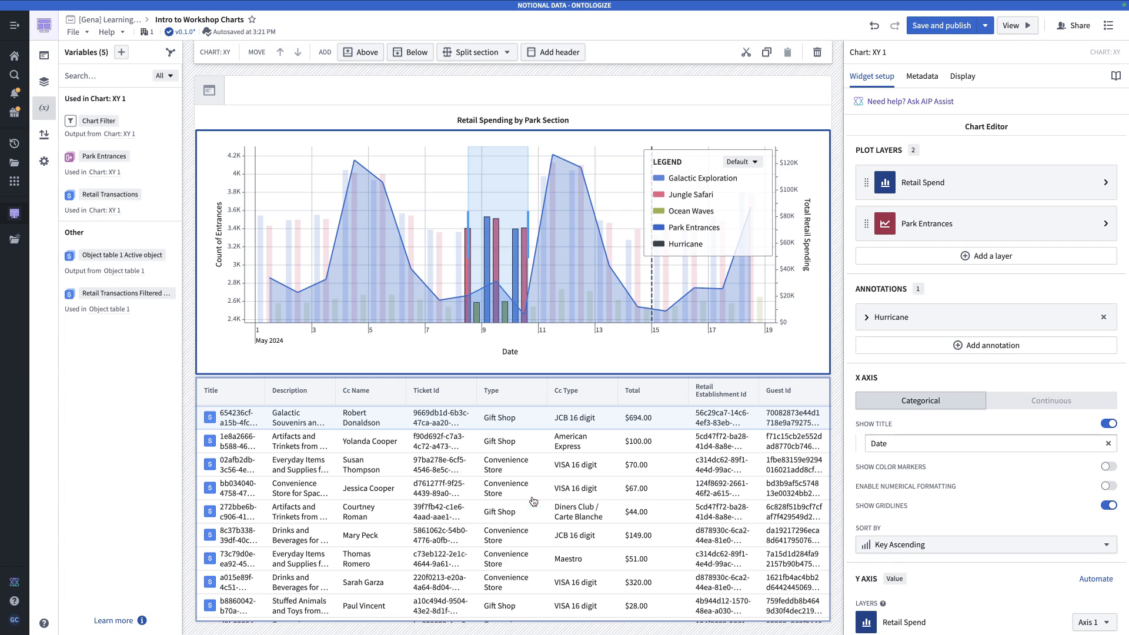
Open the module header's configuration
{"action": "left_click", "coordinate": [442, 89]}
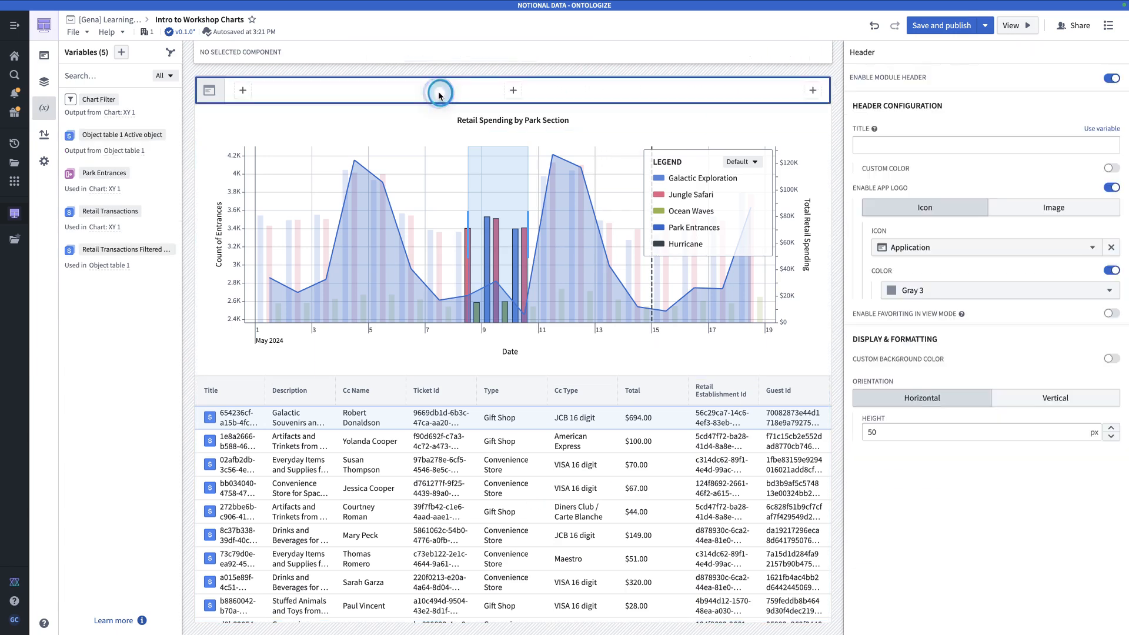